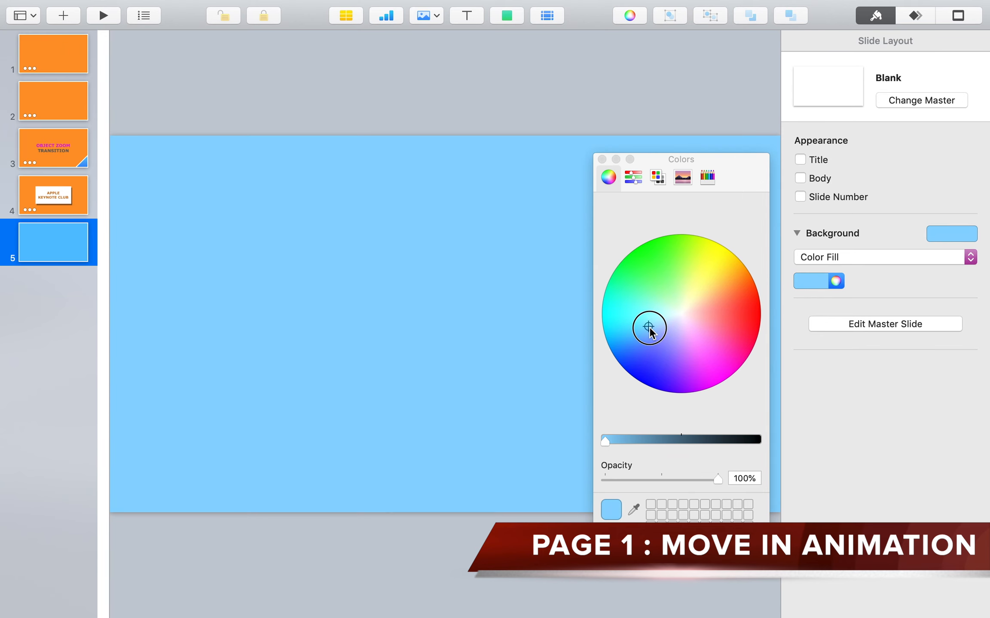
# Darken the light blue slide background slightly and close the color picker
pyautogui.moveTo(608, 445); pyautogui.dragTo(613, 447)
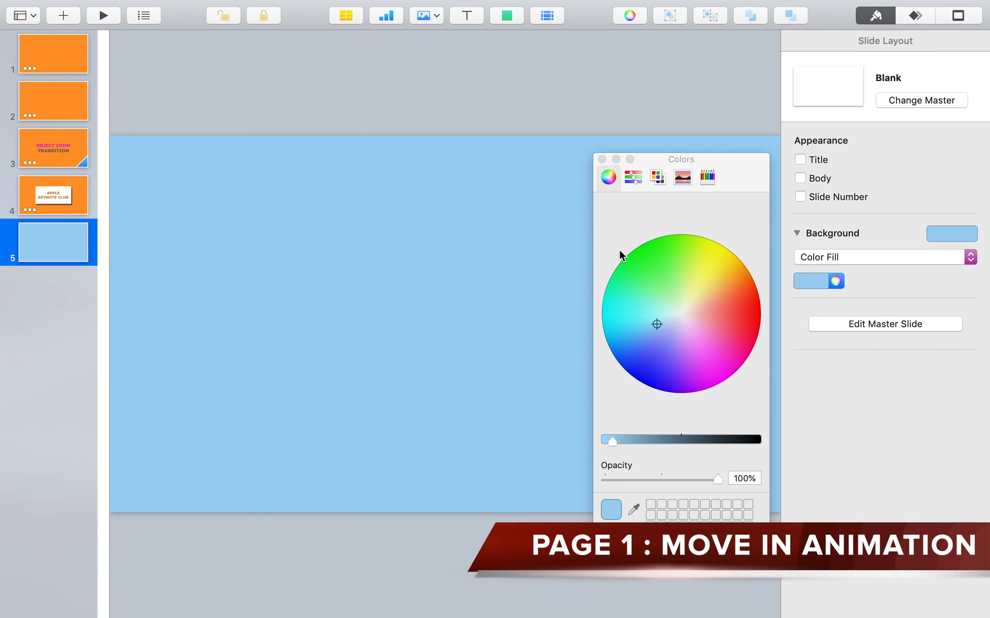
pyautogui.click(601, 160)
# Insert a square shape, size it to 240 pt wide by 1080 pt high, and place it at position 0, 0
pyautogui.click(509, 19)
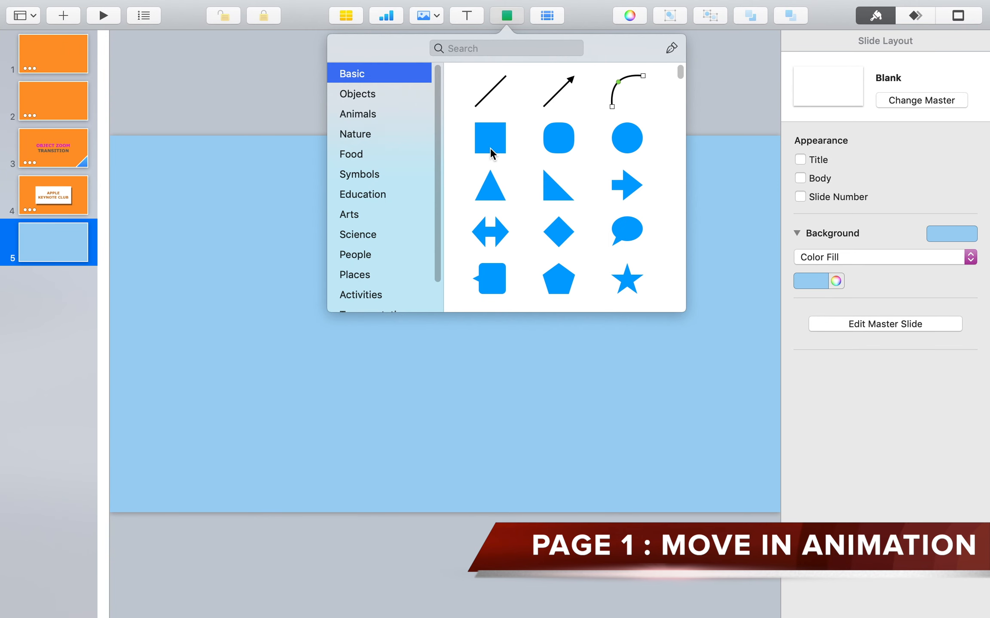
pyautogui.click(490, 142)
pyautogui.click(939, 43)
pyautogui.moveTo(861, 166); pyautogui.dragTo(907, 166)
pyautogui.press('Return')
pyautogui.press('Tab')
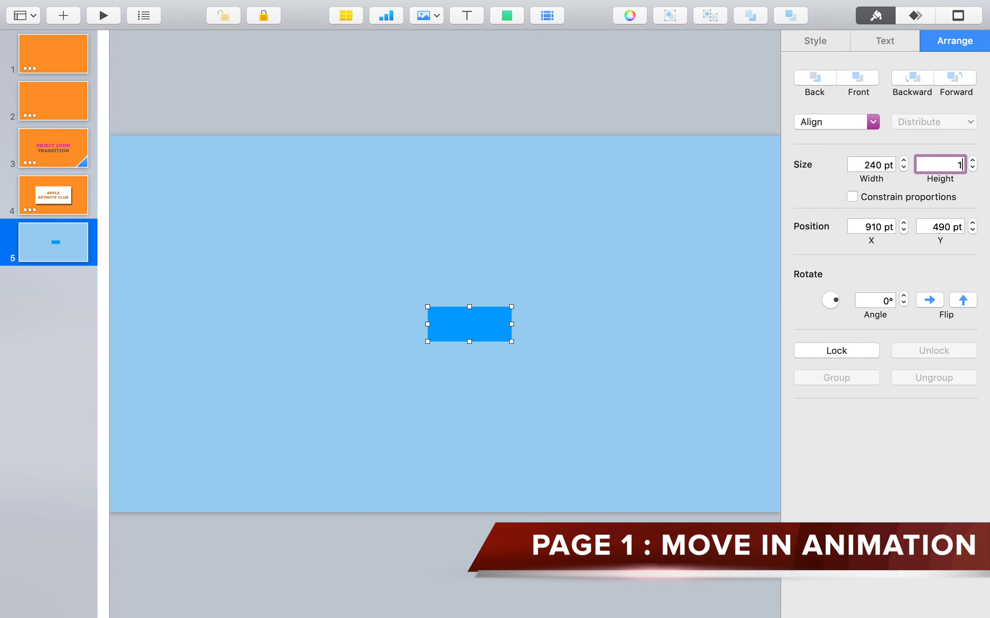
pyautogui.write('100')
pyautogui.press('Return')
pyautogui.moveTo(491, 431); pyautogui.dragTo(197, 261)
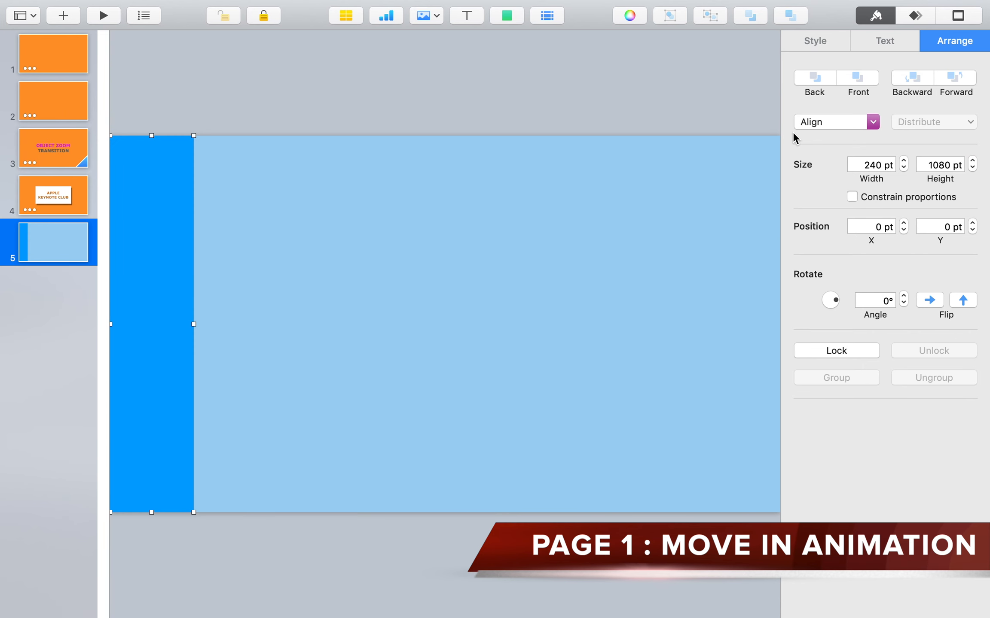
# Fill the rectangle with the orange Rounded 4 palette color
pyautogui.click(795, 45)
pyautogui.click(837, 258)
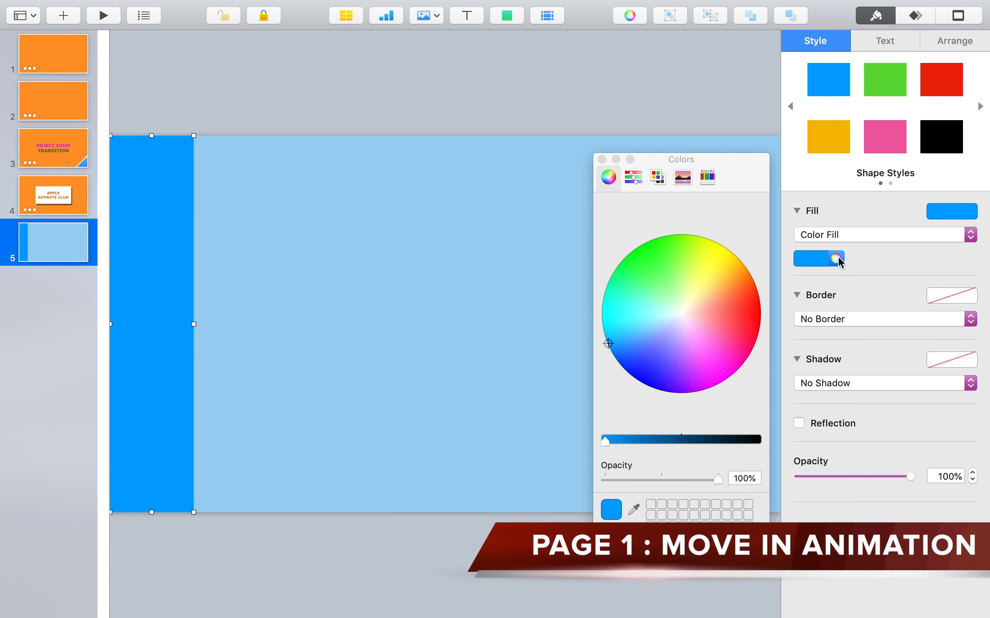
pyautogui.click(657, 176)
pyautogui.click(645, 300)
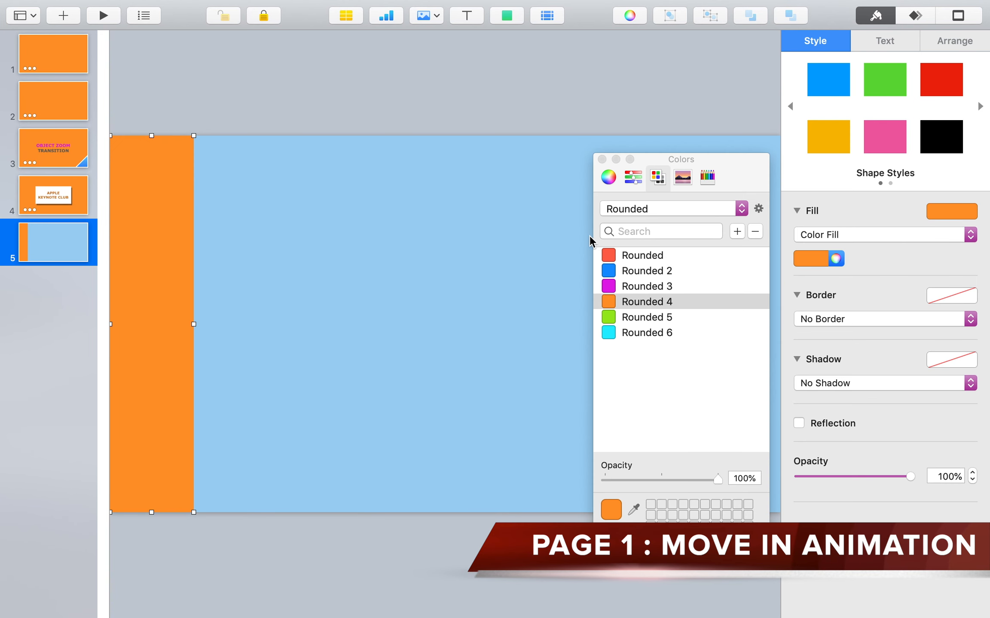
pyautogui.click(602, 159)
# Duplicate the orange rectangle side by side until eight strips cover the whole slide
pyautogui.moveTo(150, 310); pyautogui.dragTo(742, 294)
pyautogui.click(656, 87)
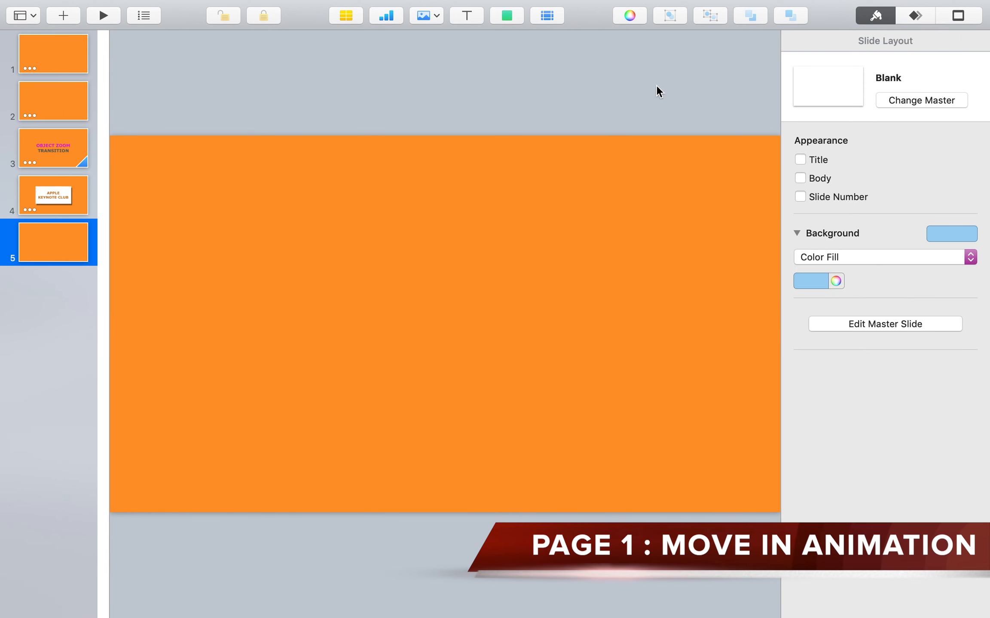
# Add a text box to the slide and set its font to Verdana Bold at 120 pt
pyautogui.click(463, 22)
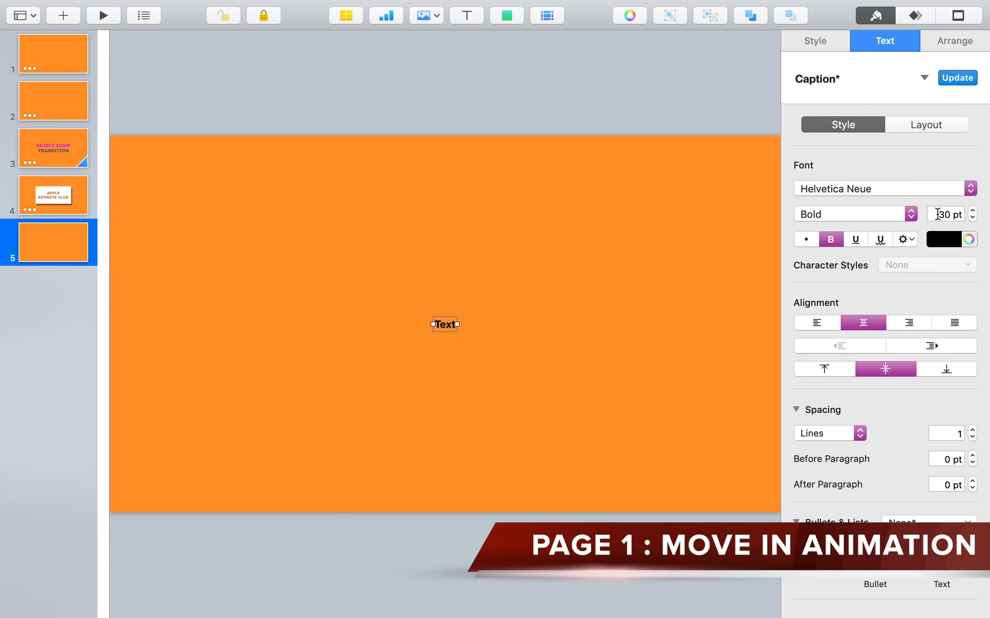
pyautogui.write('120')
pyautogui.press('Return')
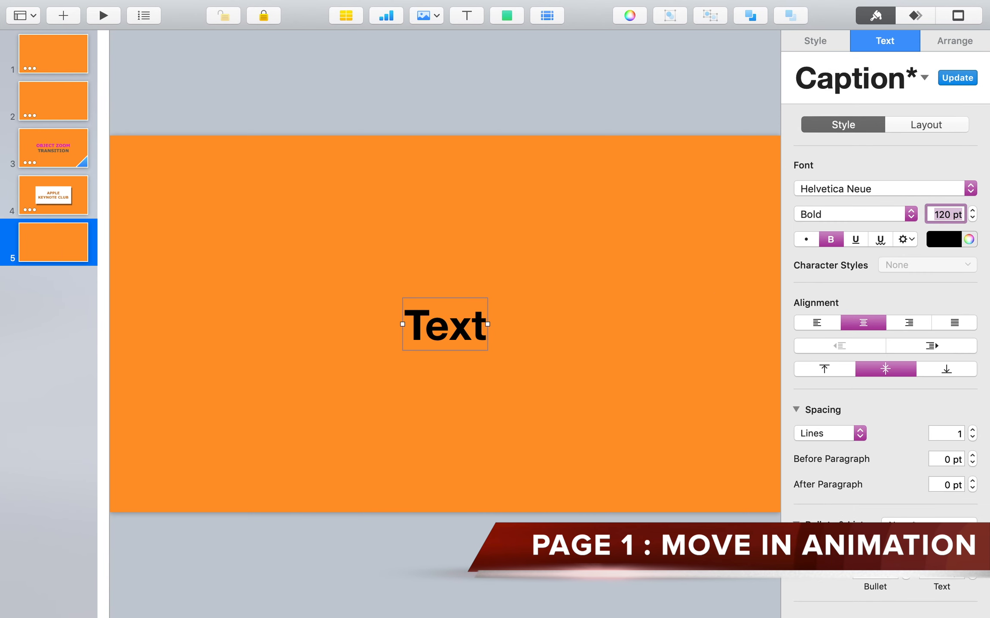
pyautogui.click(930, 191)
pyautogui.click(854, 114)
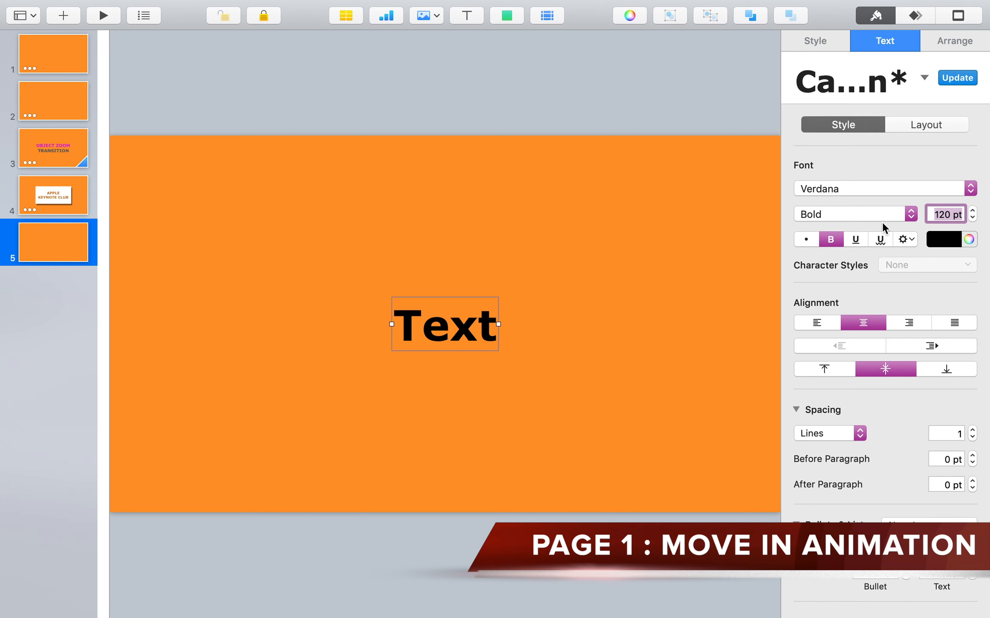
# Replace the placeholder text with "MOVE IN ANIMATION"
pyautogui.doubleClick(444, 325)
pyautogui.write('MOVE')
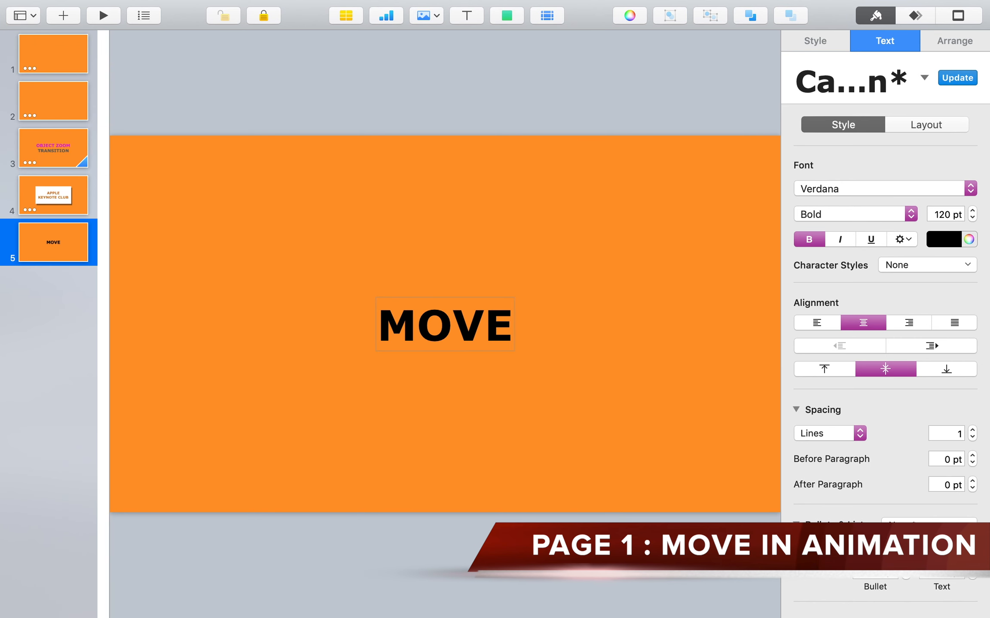
pyautogui.write(' IN ANIMATION')
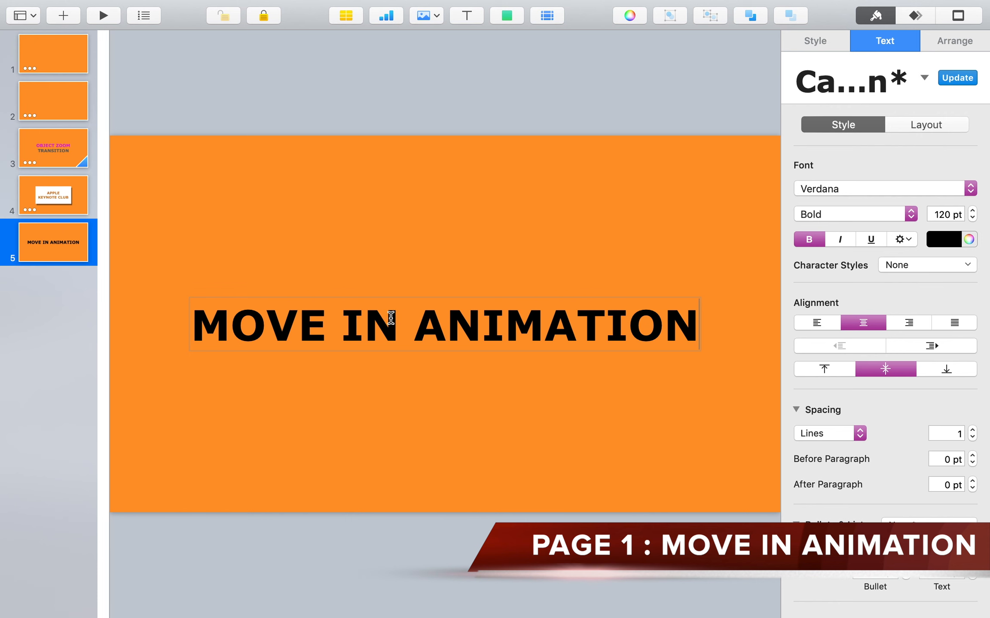
# Color the words "MOVE IN" magenta using the Rounded 3 palette color
pyautogui.moveTo(390, 318); pyautogui.dragTo(205, 320)
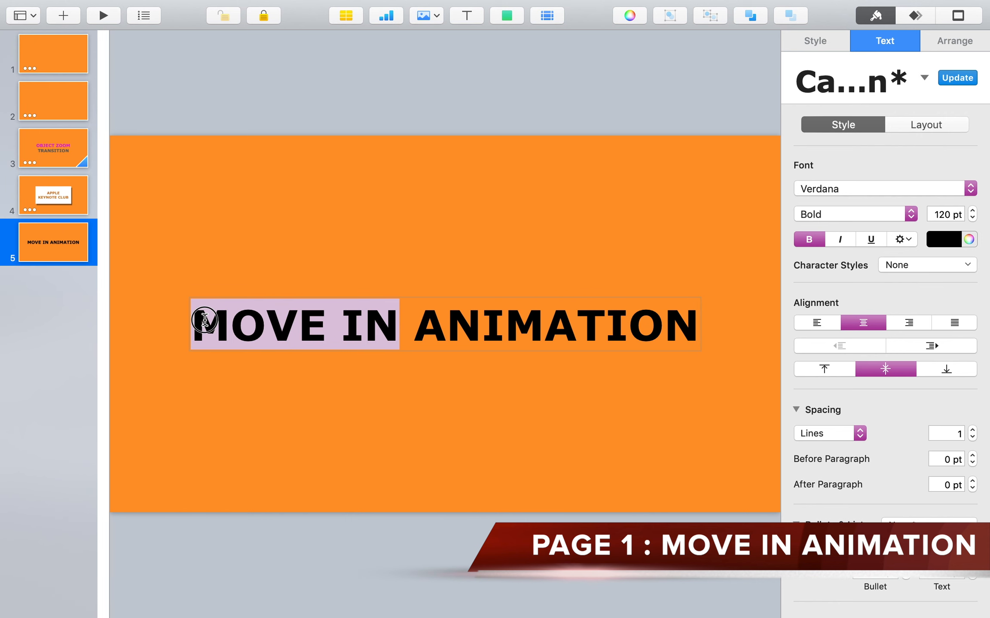
pyautogui.click(968, 239)
pyautogui.click(628, 287)
pyautogui.click(600, 161)
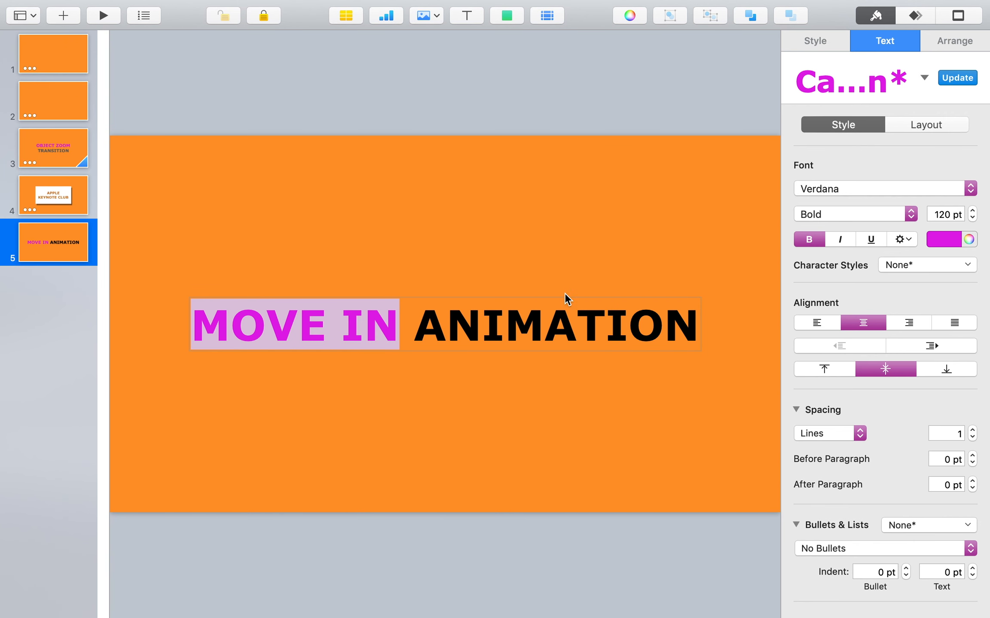
# Color the word "ANIMATION" dark gray and deselect the text
pyautogui.moveTo(415, 326); pyautogui.dragTo(684, 323)
pyautogui.click(948, 241)
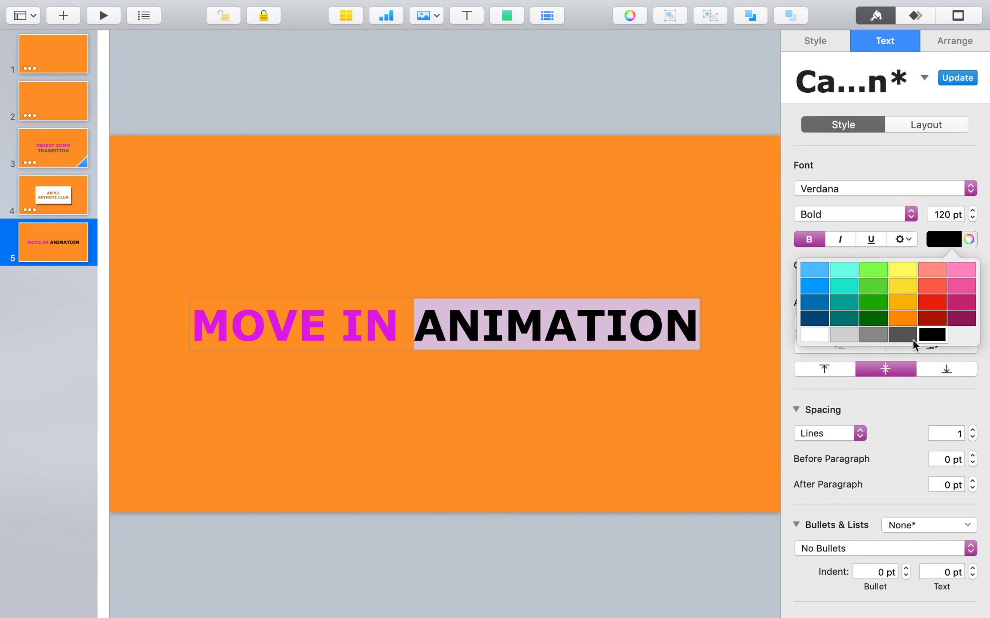
pyautogui.click(922, 340)
pyautogui.press('Escape')
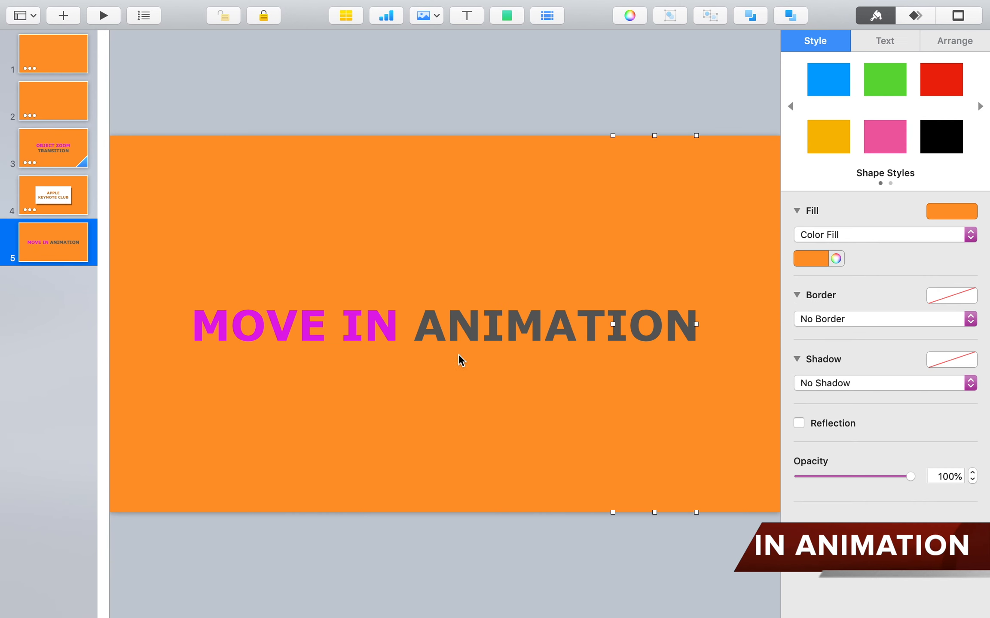
pyautogui.click(492, 265)
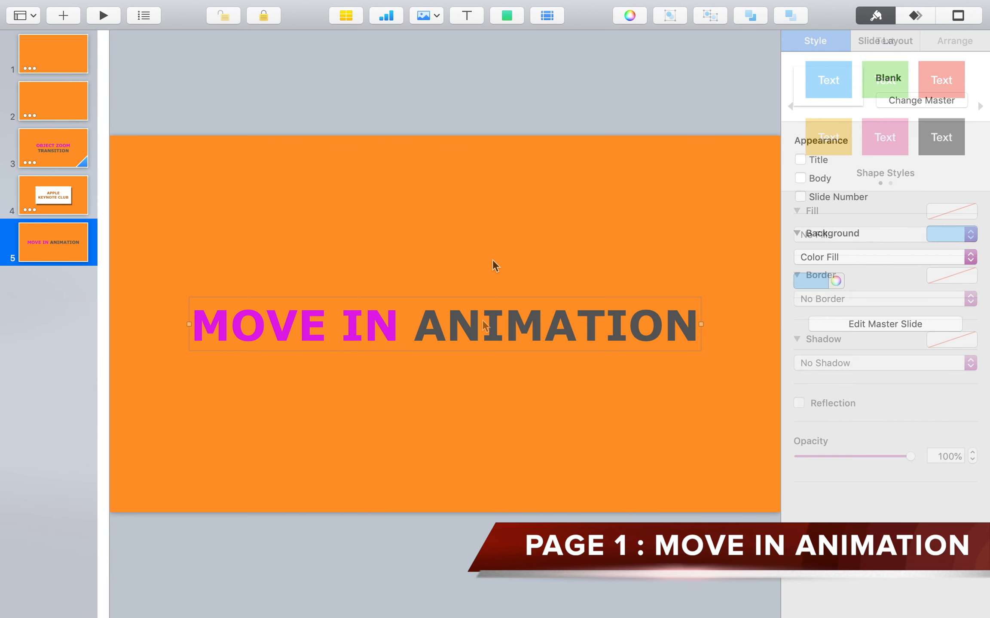
# Show the object list and give the title a Move In build lasting 0.75 s, Top to Bottom, without bounce
pyautogui.click(144, 15)
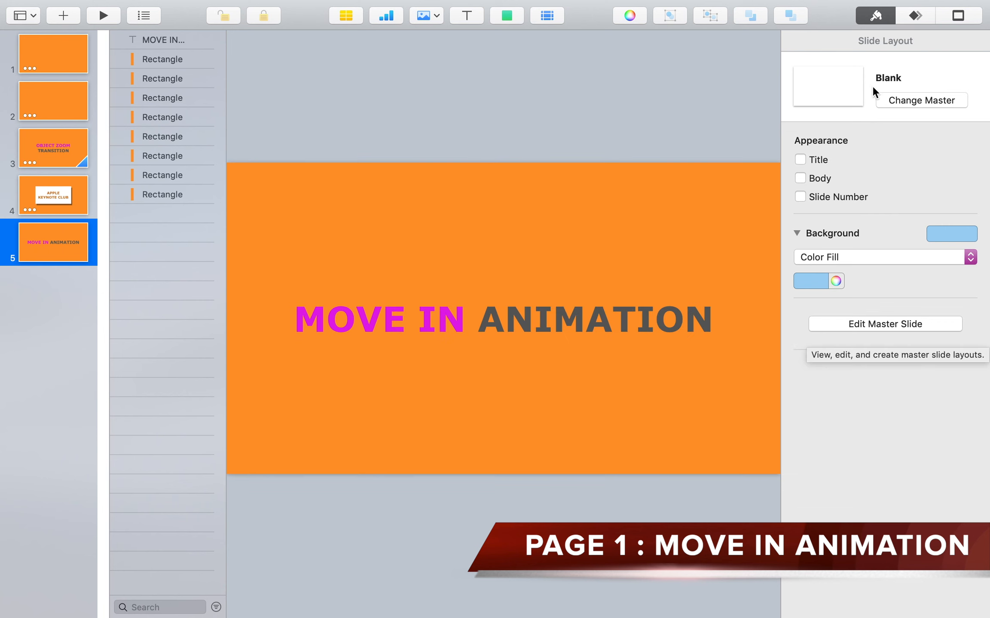
pyautogui.click(915, 18)
pyautogui.click(599, 320)
pyautogui.click(881, 95)
pyautogui.click(863, 167)
pyautogui.click(941, 161)
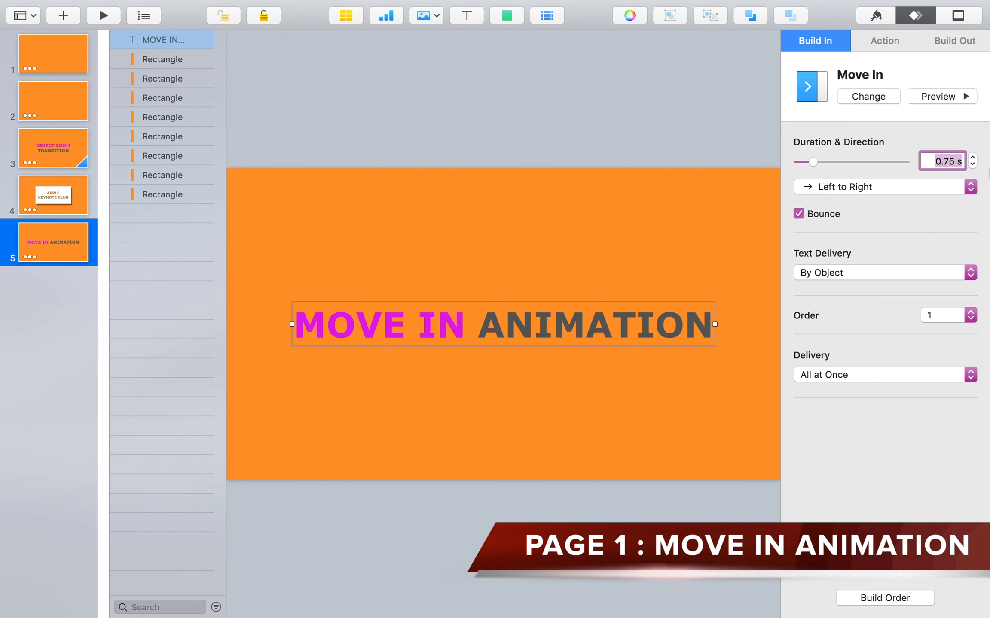
pyautogui.click(944, 187)
pyautogui.click(901, 223)
pyautogui.click(828, 215)
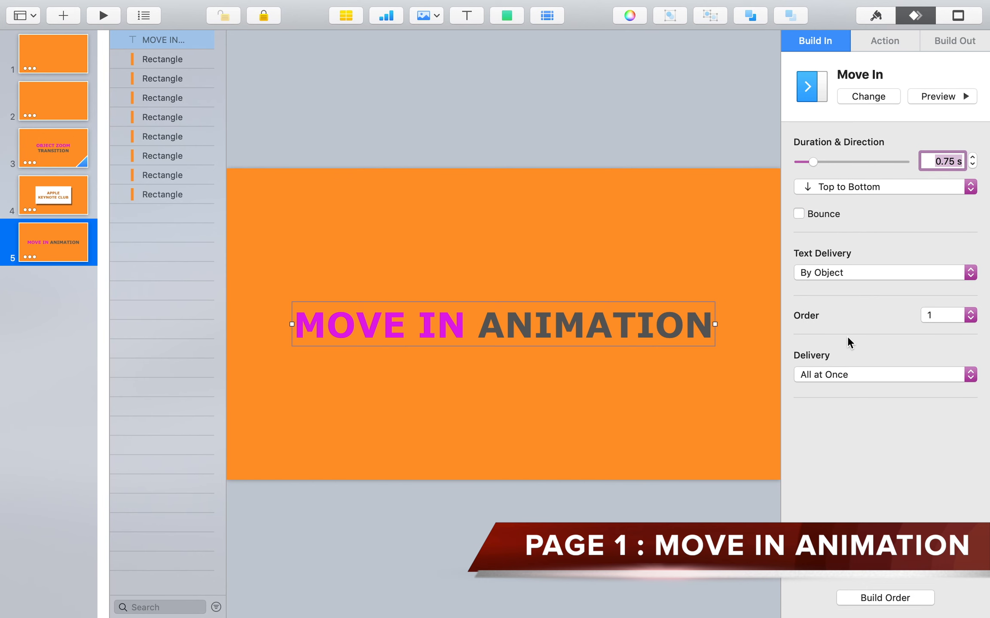
# Open the build order and add a Move In build to the leftmost rectangle, 0.30 s, Top to Bottom, without bounce
pyautogui.click(899, 601)
pyautogui.moveTo(588, 94); pyautogui.dragTo(142, 91)
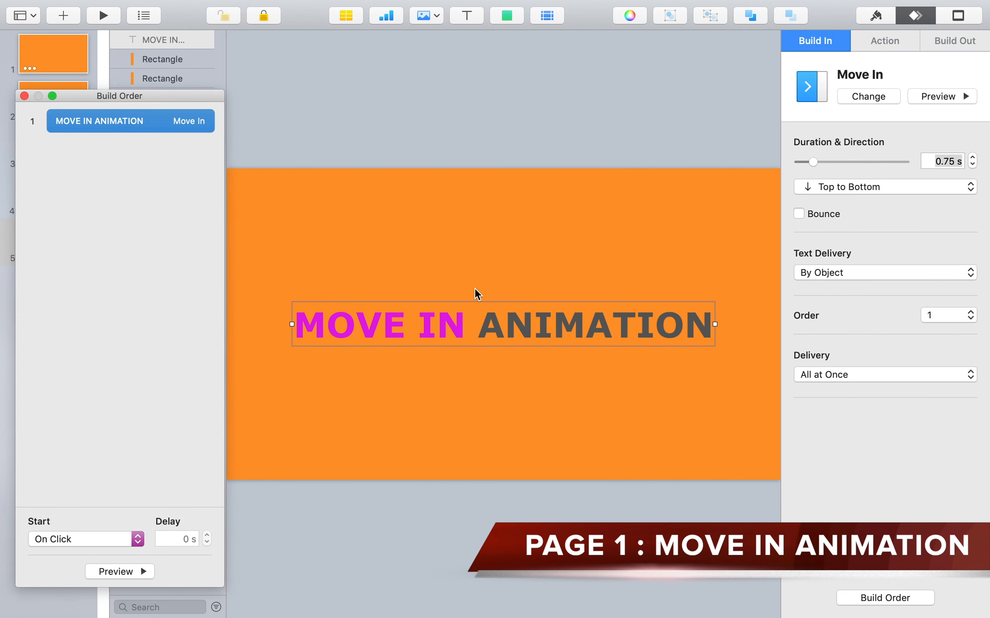
pyautogui.click(246, 192)
pyautogui.click(898, 97)
pyautogui.click(877, 168)
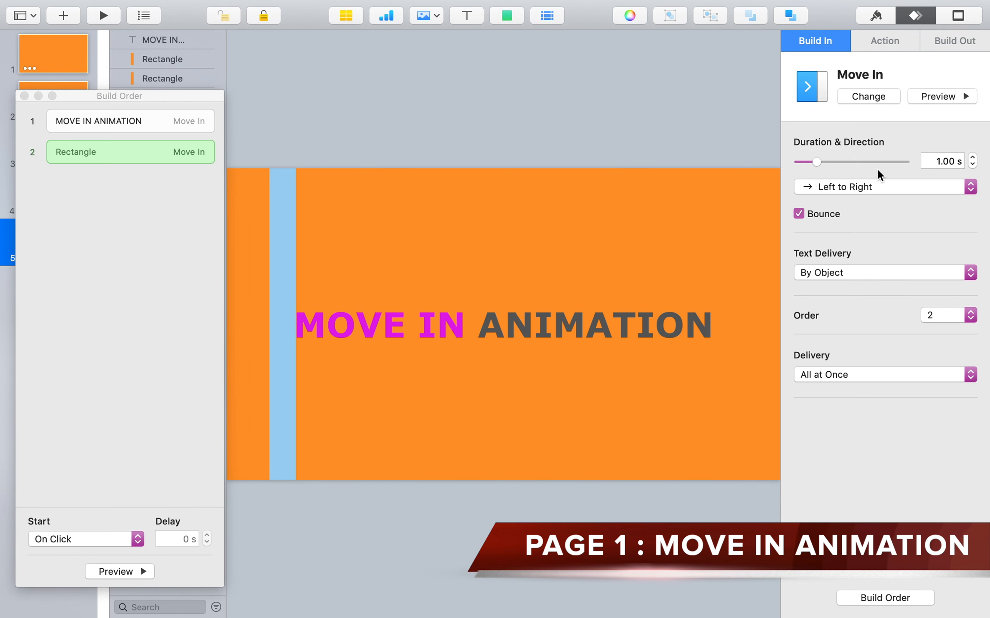
pyautogui.click(889, 188)
pyautogui.click(877, 227)
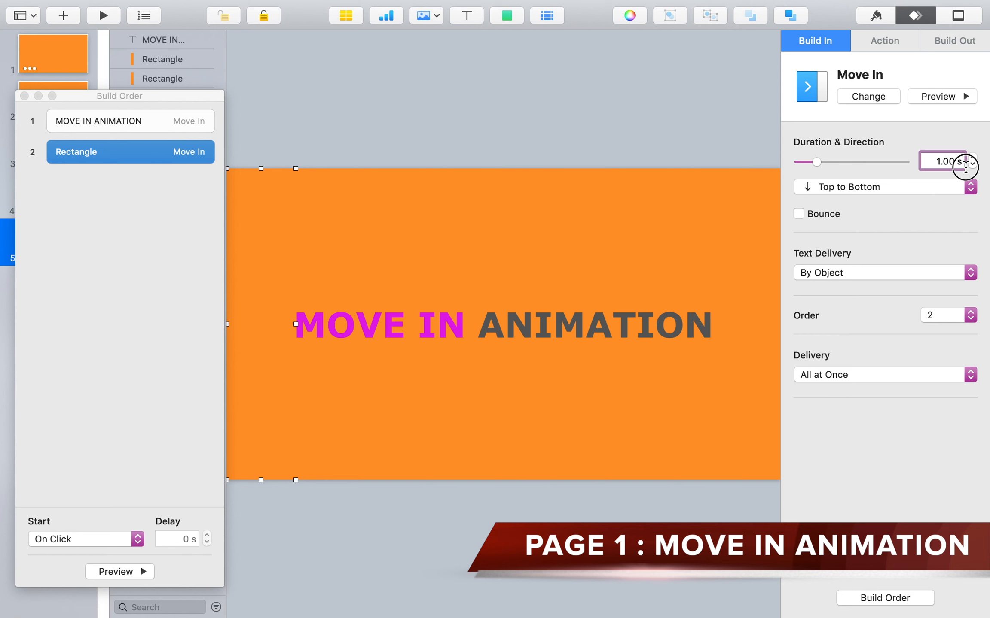
# Set the leftmost rectangle's build to start After Build 1 with a 0.20 s delay
pyautogui.click(86, 539)
pyautogui.click(73, 566)
pyautogui.click(183, 541)
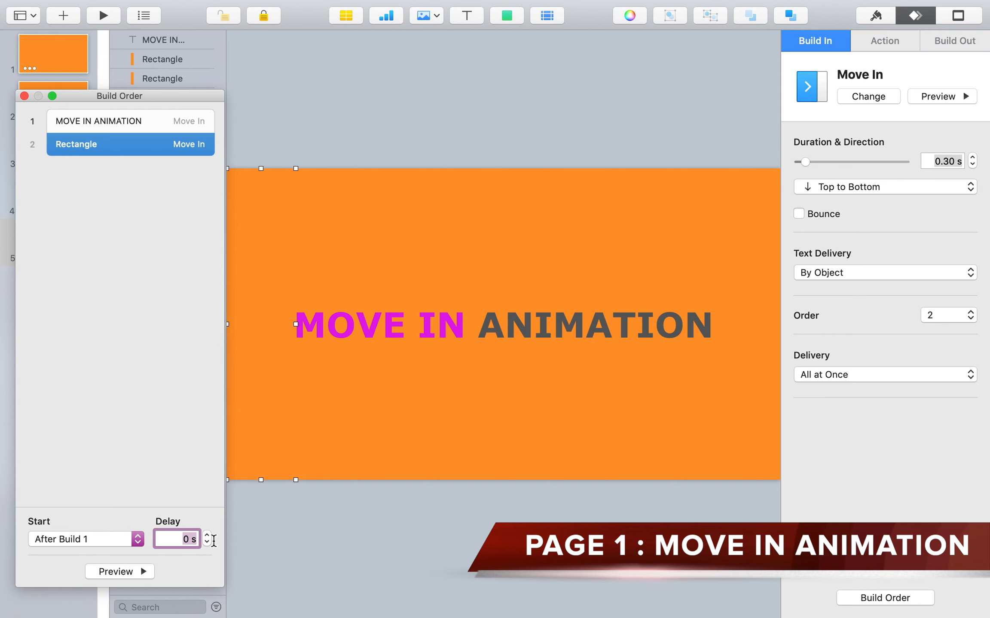
# Add a Move In build to the second rectangle from the left, 0.30 s, Top to Bottom, without bounce
pyautogui.click(315, 184)
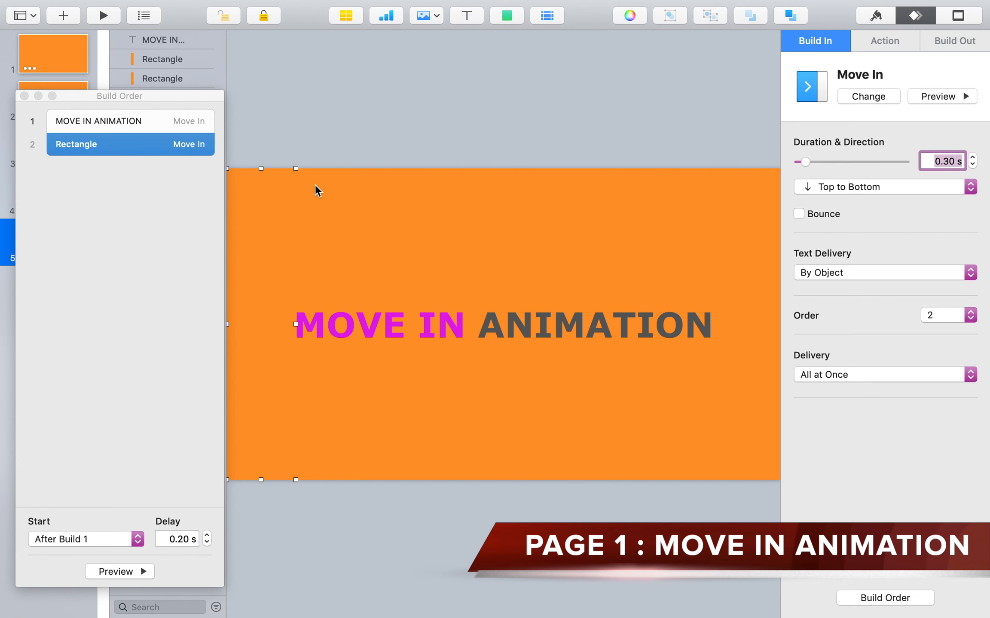
pyautogui.click(315, 184)
pyautogui.click(868, 91)
pyautogui.click(880, 177)
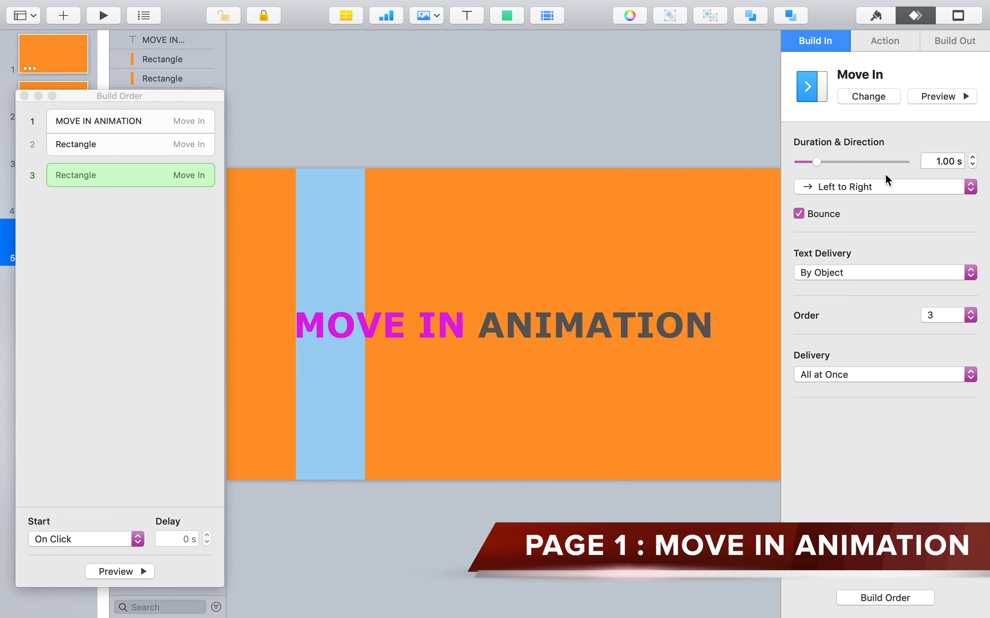
pyautogui.click(846, 189)
pyautogui.click(853, 224)
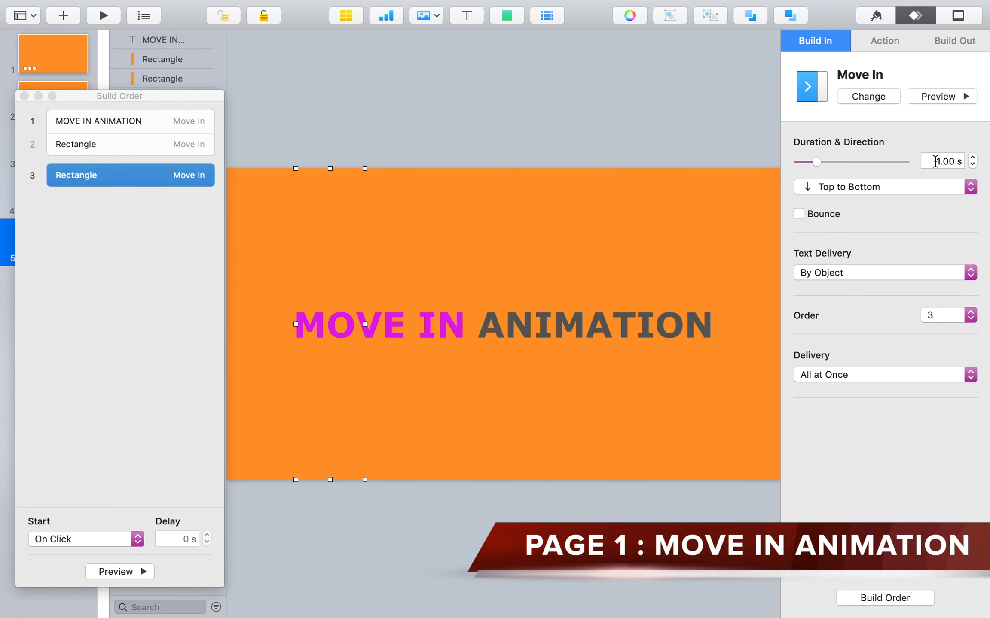
# Set the second rectangle's build to start With Build 2 with a 0.10 s delay
pyautogui.click(82, 542)
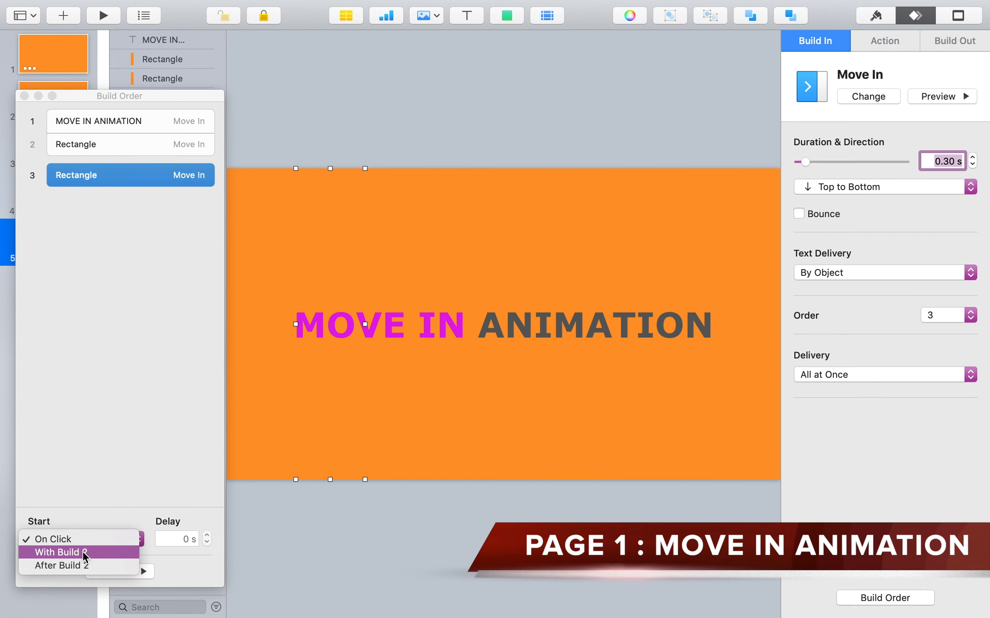
pyautogui.click(84, 554)
pyautogui.click(207, 535)
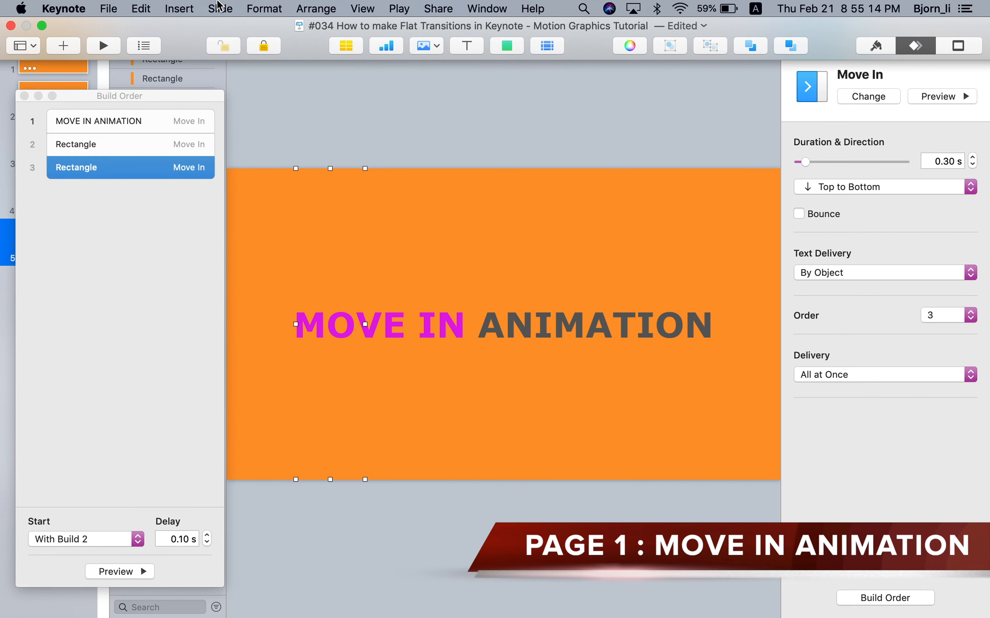
# Copy the second rectangle's animation and paste it onto the third rectangle
pyautogui.click(245, 6)
pyautogui.click(295, 178)
pyautogui.click(397, 190)
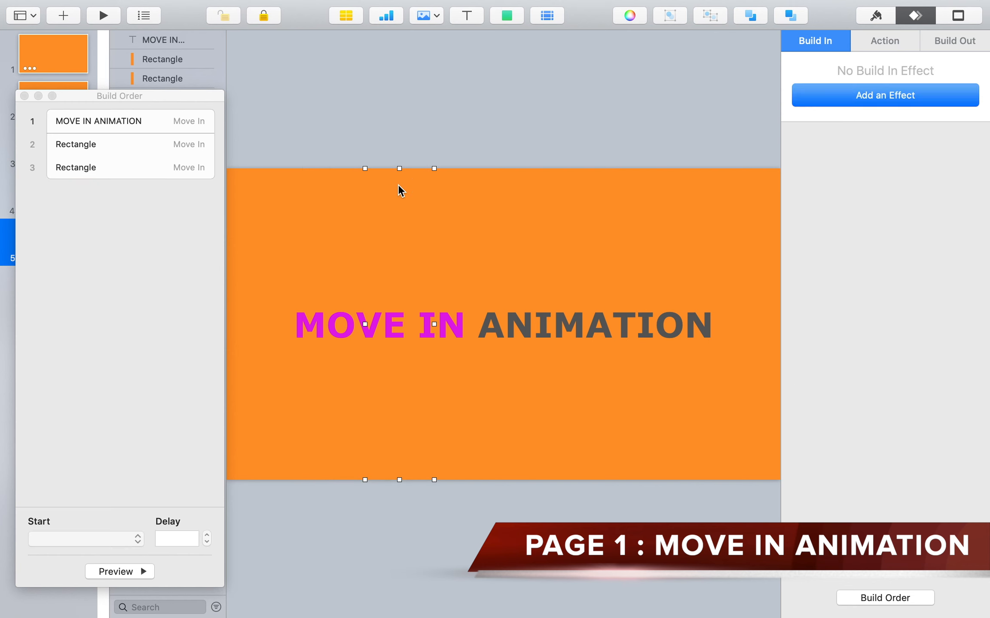
pyautogui.click(269, 6)
pyautogui.click(320, 192)
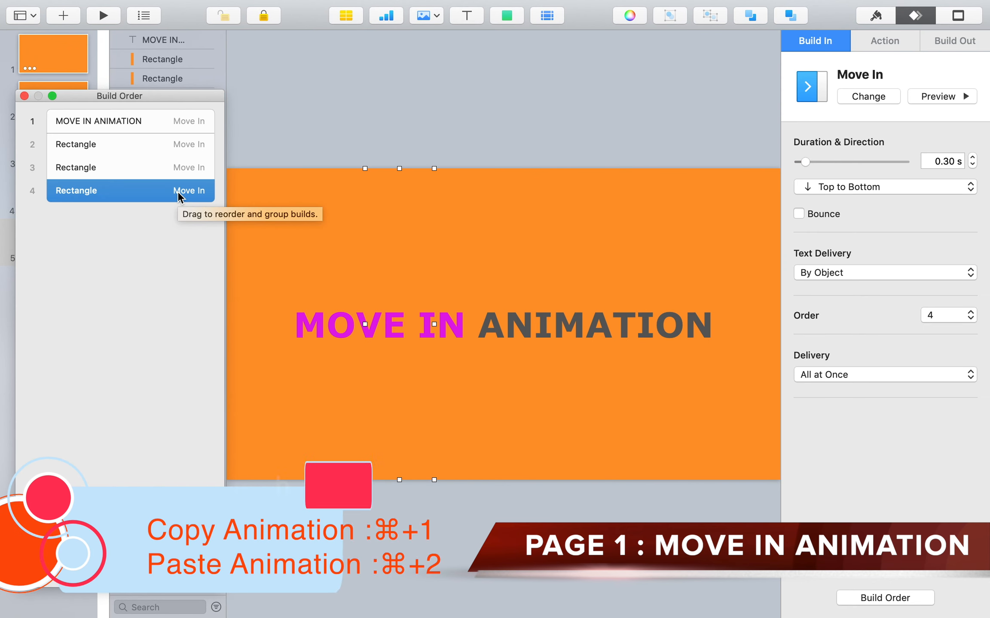
# Paste the copied animation onto each of the remaining five rectangles and close the build order
pyautogui.click(458, 183)
pyautogui.press('super+2')
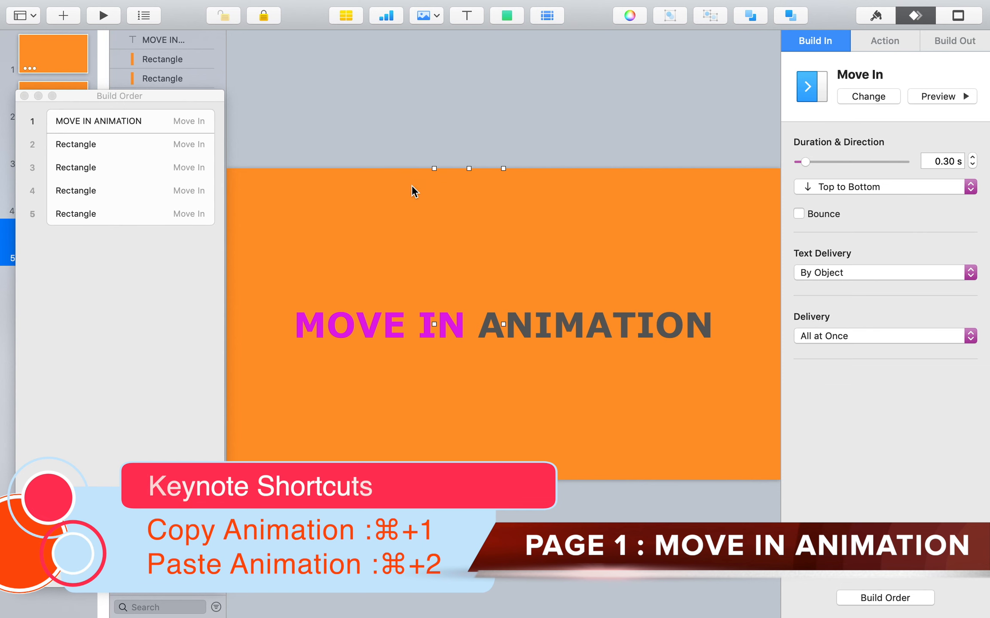
pyautogui.click(172, 220)
pyautogui.click(535, 179)
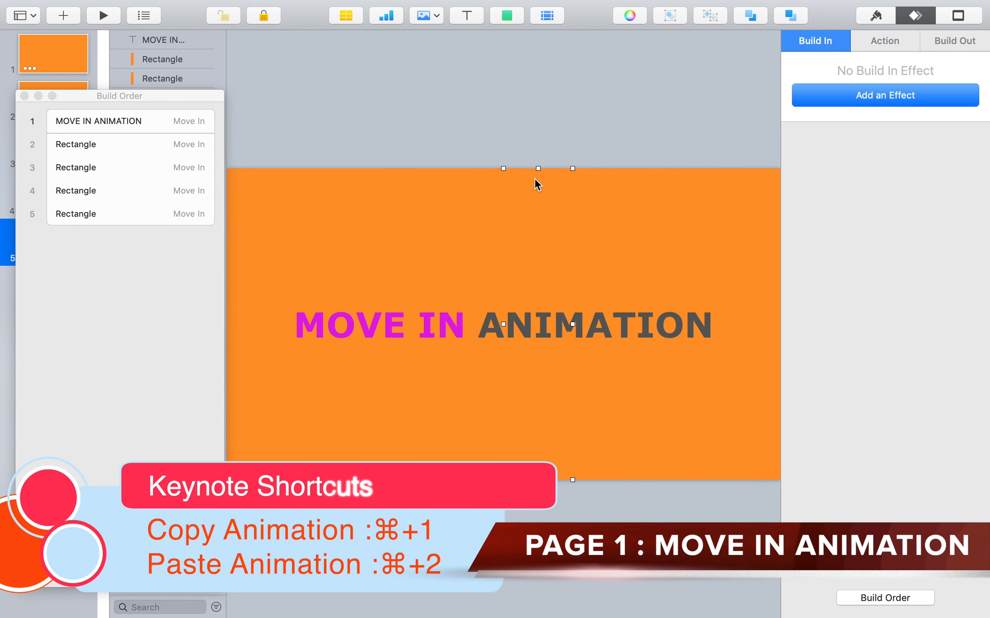
pyautogui.press('super+2')
pyautogui.click(614, 178)
pyautogui.press('super+2')
pyautogui.click(670, 178)
pyautogui.press('super+2')
pyautogui.click(760, 177)
pyautogui.press('super+2')
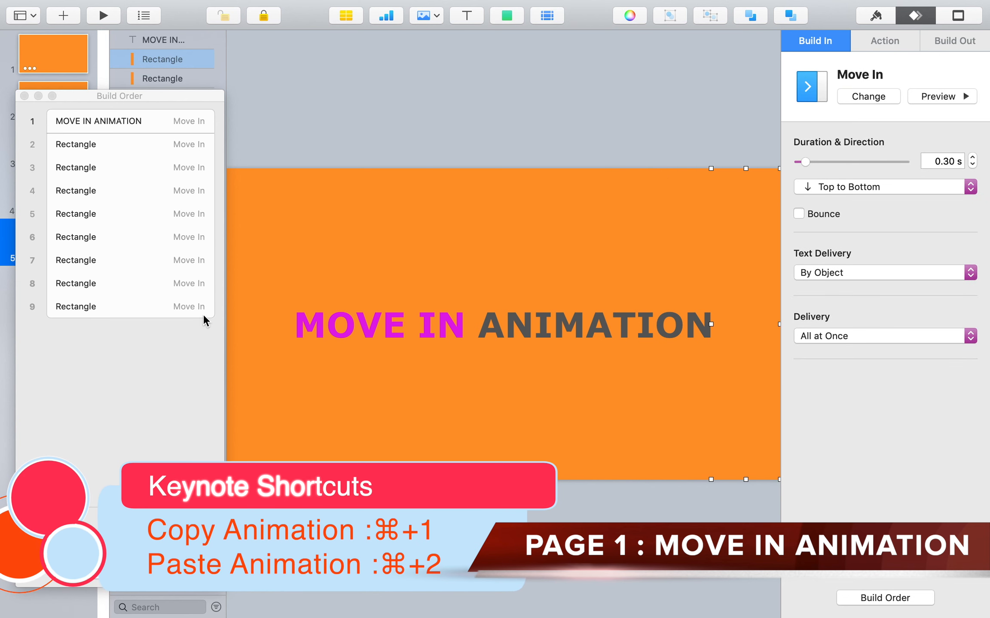
pyautogui.click(128, 311)
pyautogui.click(24, 96)
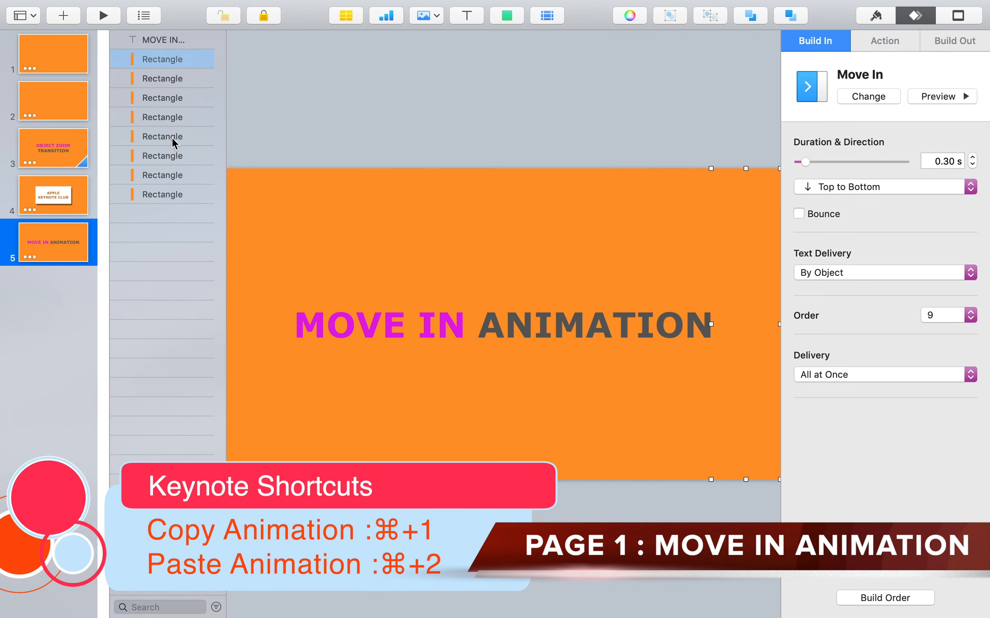
# Set slide 5's transition to start automatically with a delay of 0.20 s
pyautogui.click(472, 125)
pyautogui.click(859, 161)
pyautogui.click(859, 178)
pyautogui.moveTo(929, 162); pyautogui.dragTo(987, 165)
pyautogui.write('0.2')
pyautogui.press('Return')
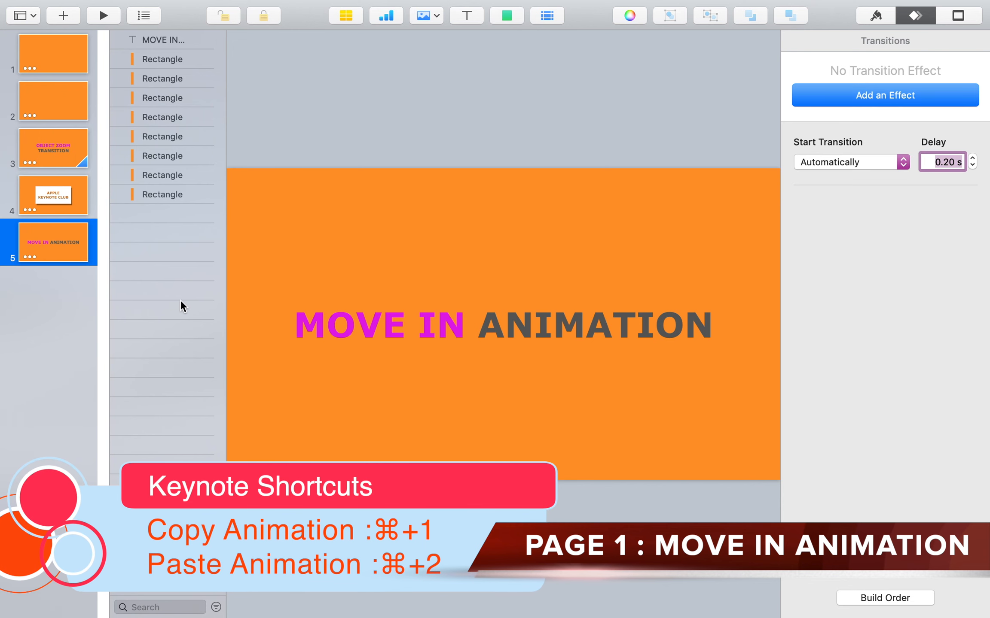
# Place the title behind the rectangles on slide 5 and duplicate the slide
pyautogui.click(80, 283)
pyautogui.click(77, 264)
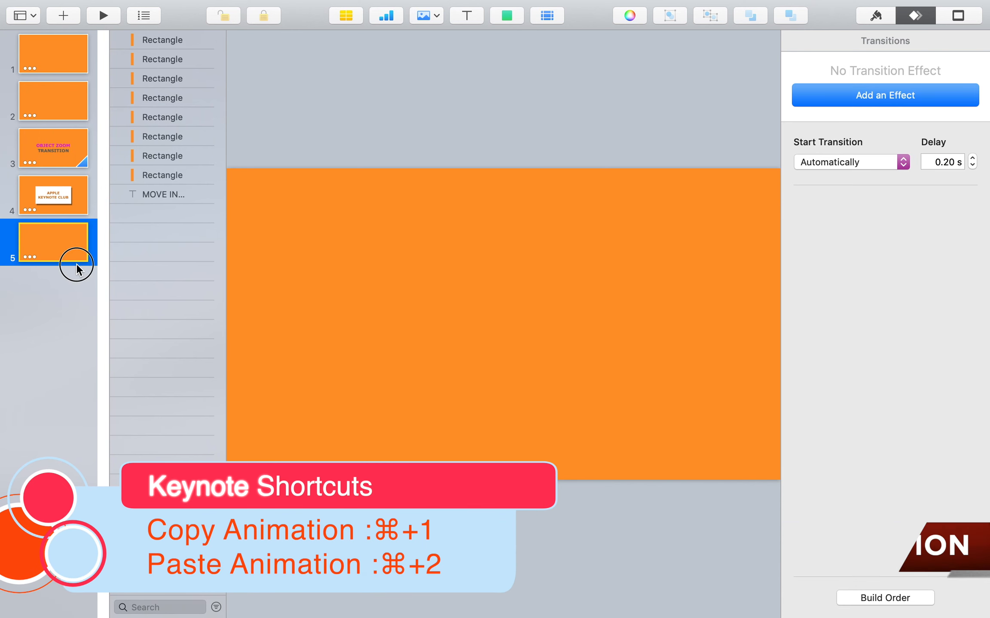
pyautogui.press('super+d')
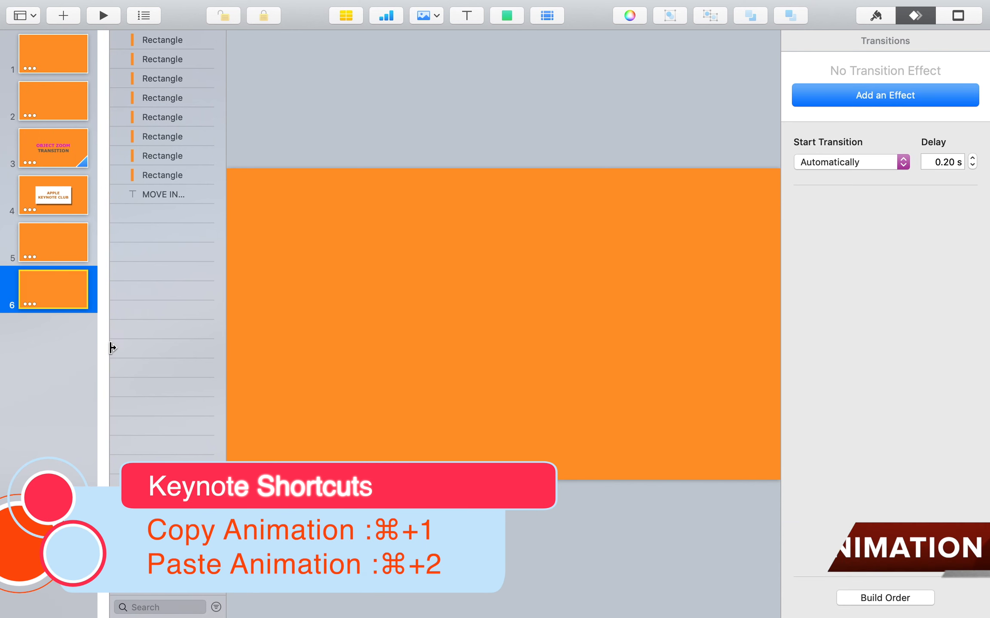
# Bring the duplicated slide's title to the front, change its text to "MOVE OUT ANIMATION", and return it behind the rectangles
pyautogui.click(164, 196)
pyautogui.moveTo(164, 195); pyautogui.dragTo(144, 38)
pyautogui.doubleClick(440, 325)
pyautogui.write('O')
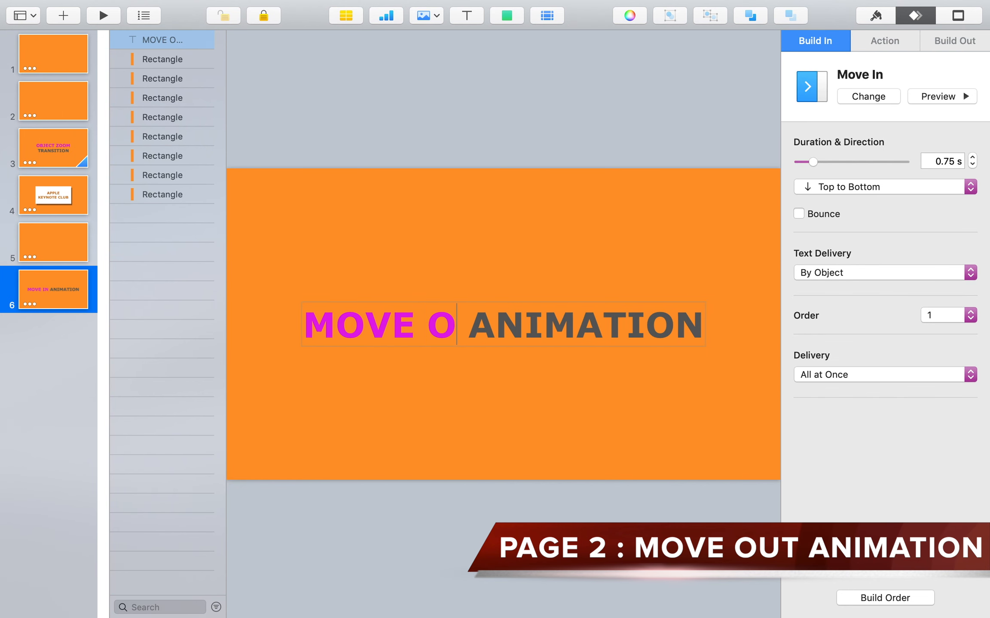
pyautogui.write('UT')
pyautogui.click(411, 152)
pyautogui.moveTo(173, 39); pyautogui.dragTo(166, 202)
# Open the build order and remove the Move In build from the title
pyautogui.click(872, 598)
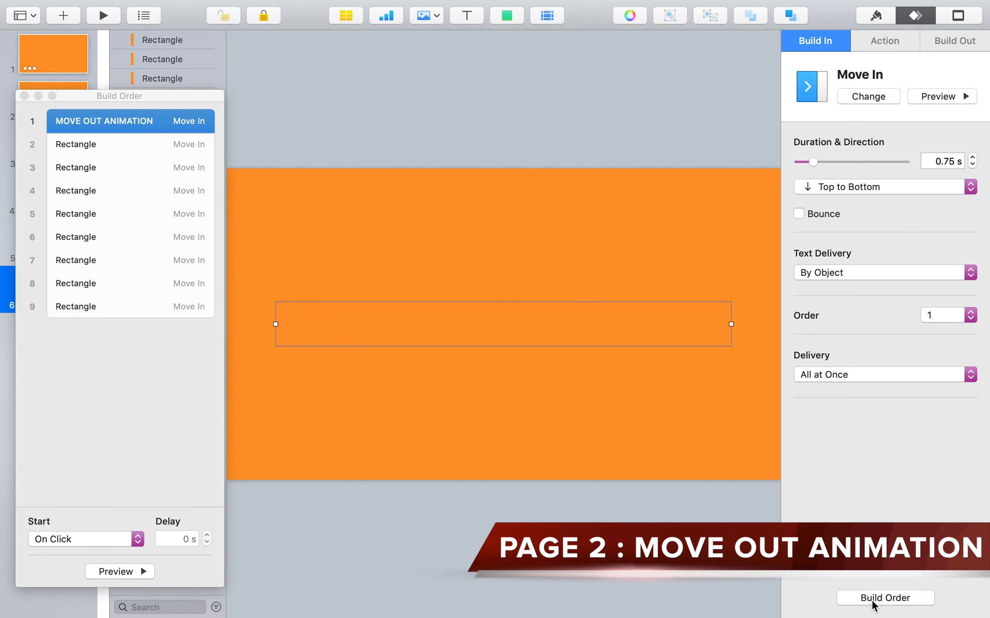
pyautogui.click(872, 98)
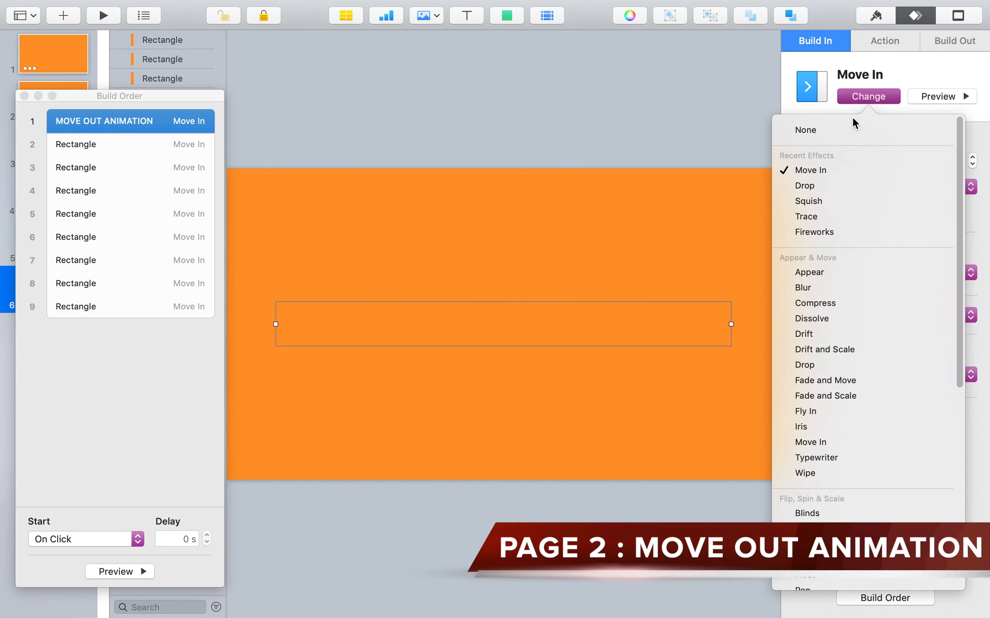
pyautogui.click(807, 130)
# Remove the Move In builds from all eight rectangles on slide 6
pyautogui.click(147, 125)
pyautogui.keyDown('shift'); pyautogui.click(124, 287); pyautogui.keyUp('shift')
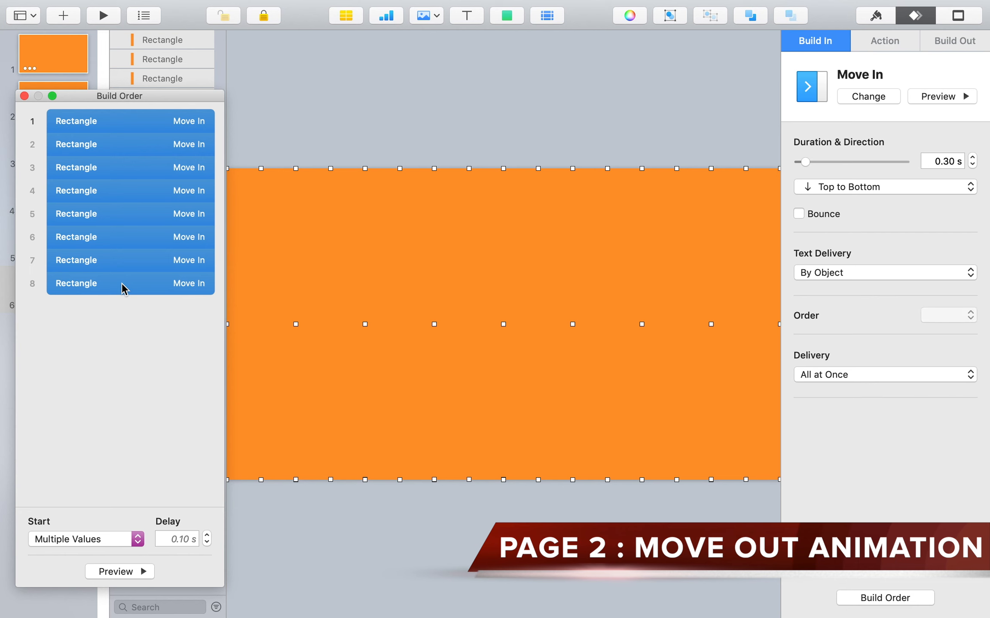
pyautogui.click(872, 98)
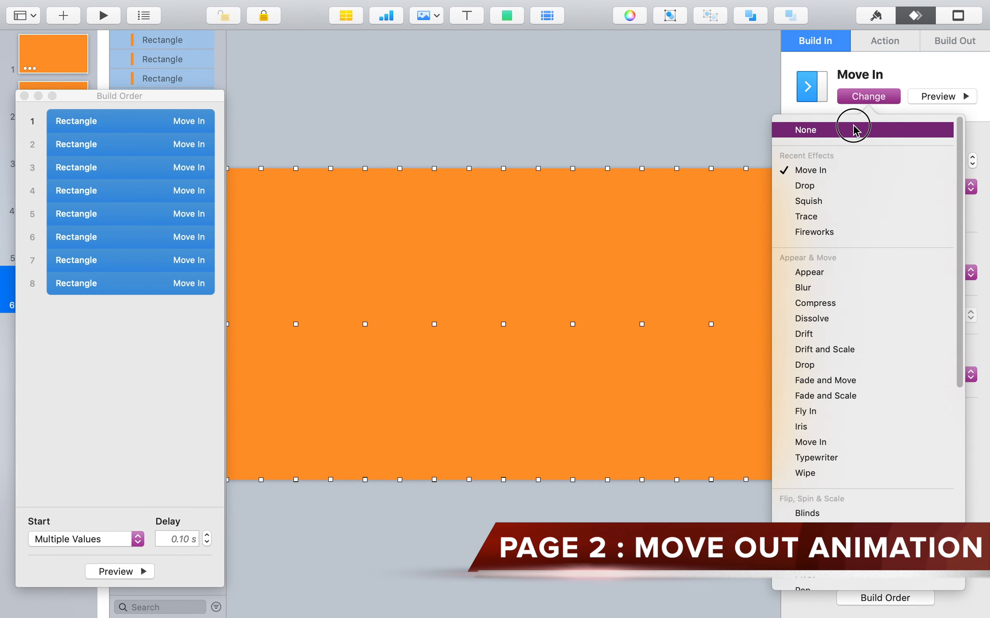
pyautogui.click(854, 127)
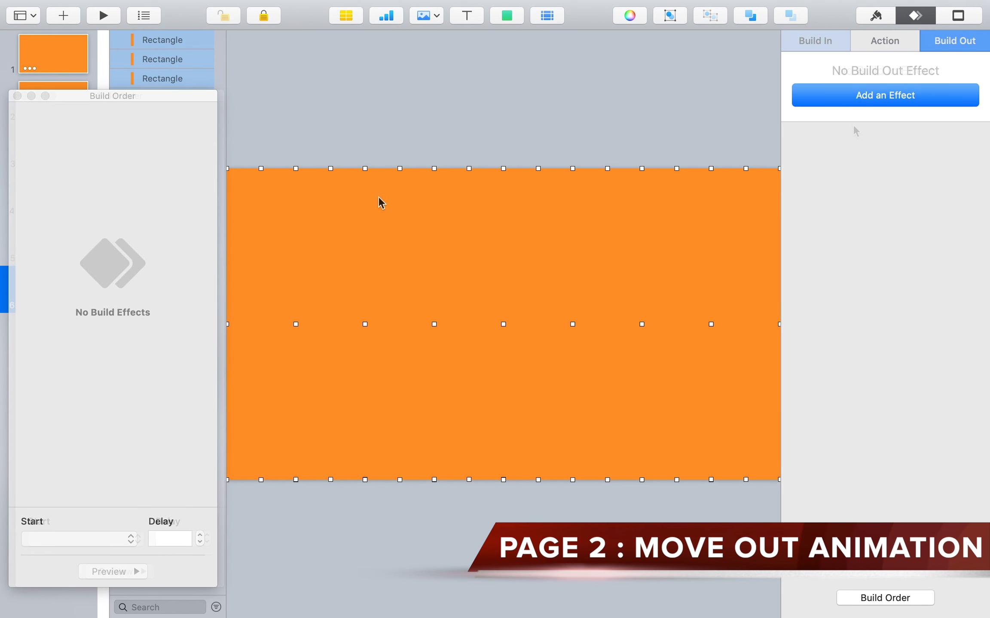
pyautogui.click(375, 129)
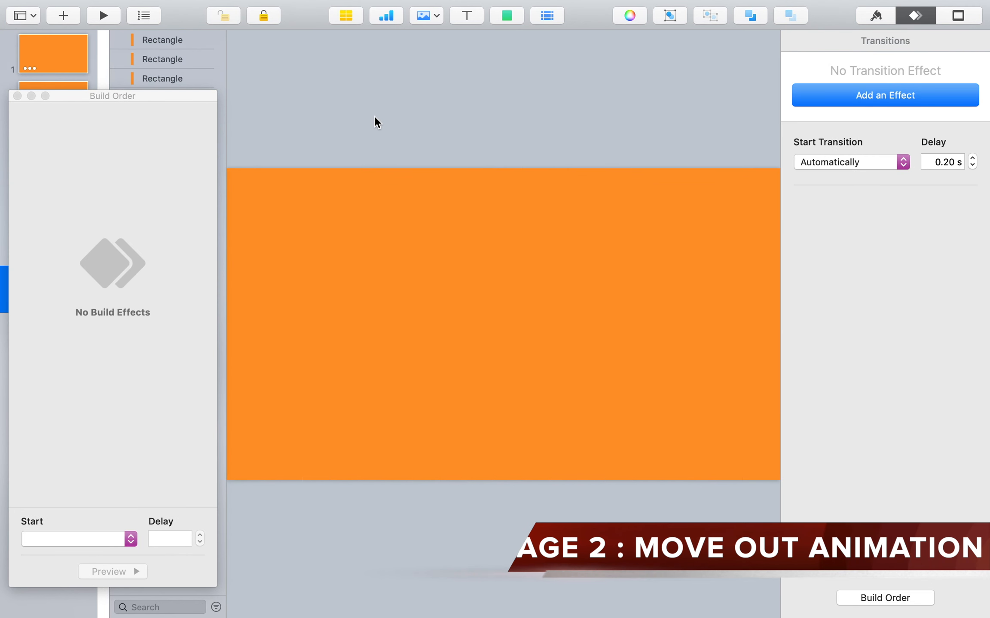
# Add a Move Out build-out effect to the leftmost rectangle, lasting 0.30 s and running Top to Bottom
pyautogui.click(244, 242)
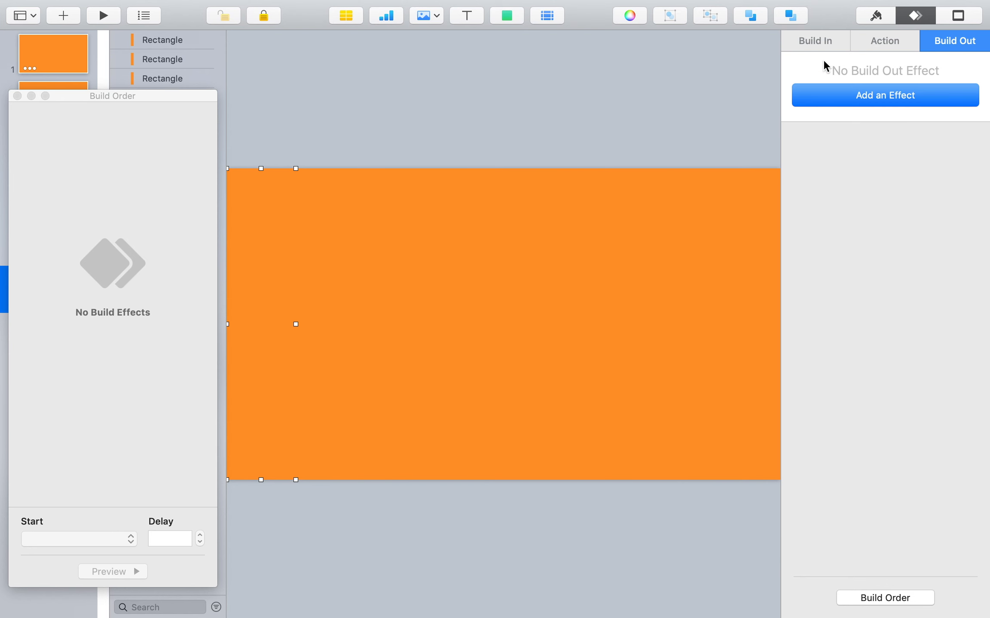
pyautogui.click(861, 103)
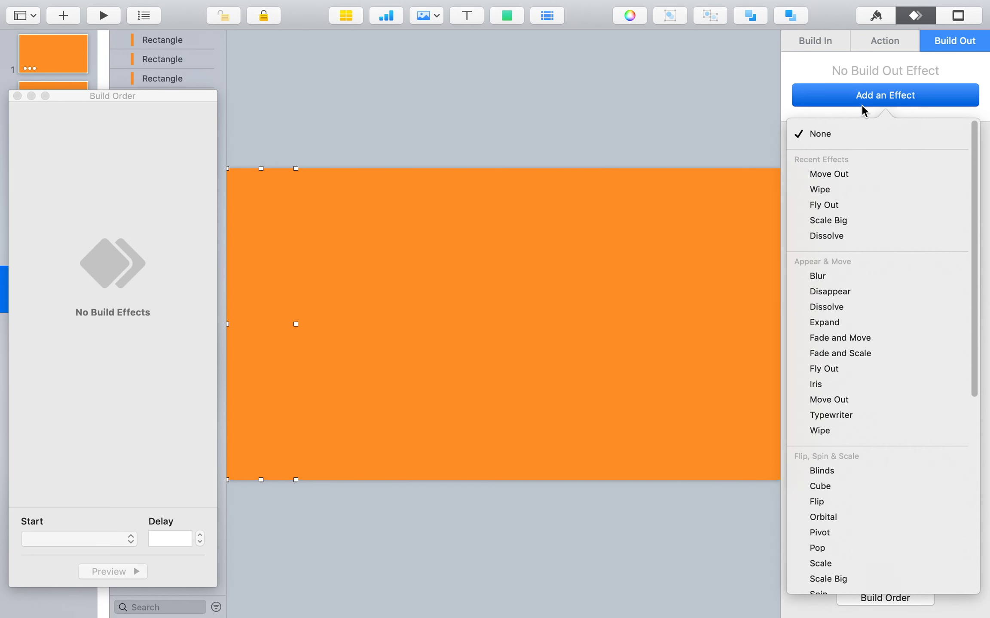
pyautogui.click(868, 174)
pyautogui.click(943, 161)
pyautogui.write('0.3')
pyautogui.press('Return')
pyautogui.click(863, 190)
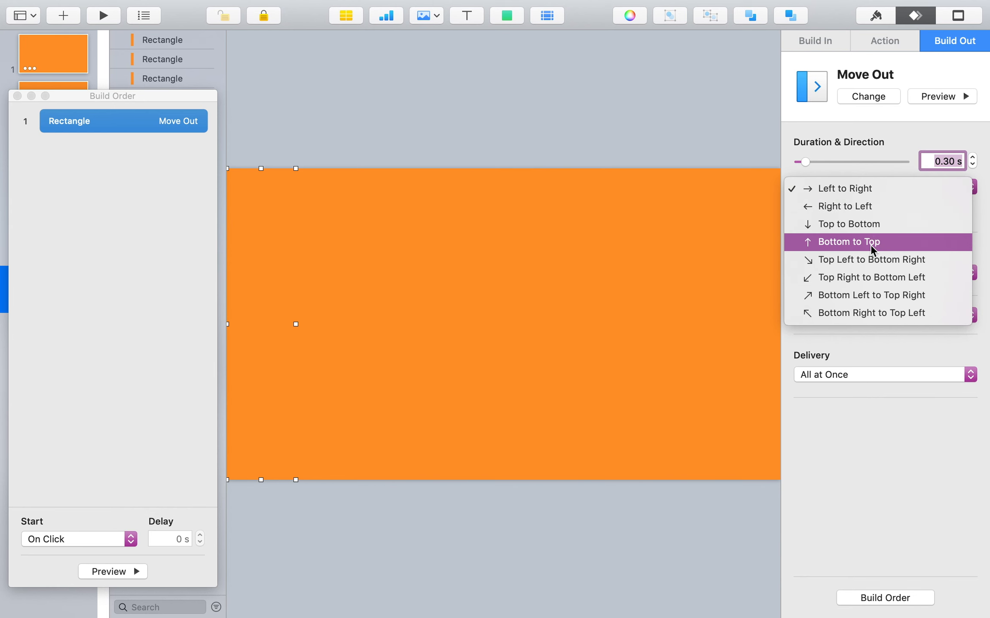
pyautogui.click(872, 223)
# Set the leftmost rectangle's build to start After Transition with a 0.10 s delay
pyautogui.click(107, 545)
pyautogui.click(95, 555)
pyautogui.click(189, 538)
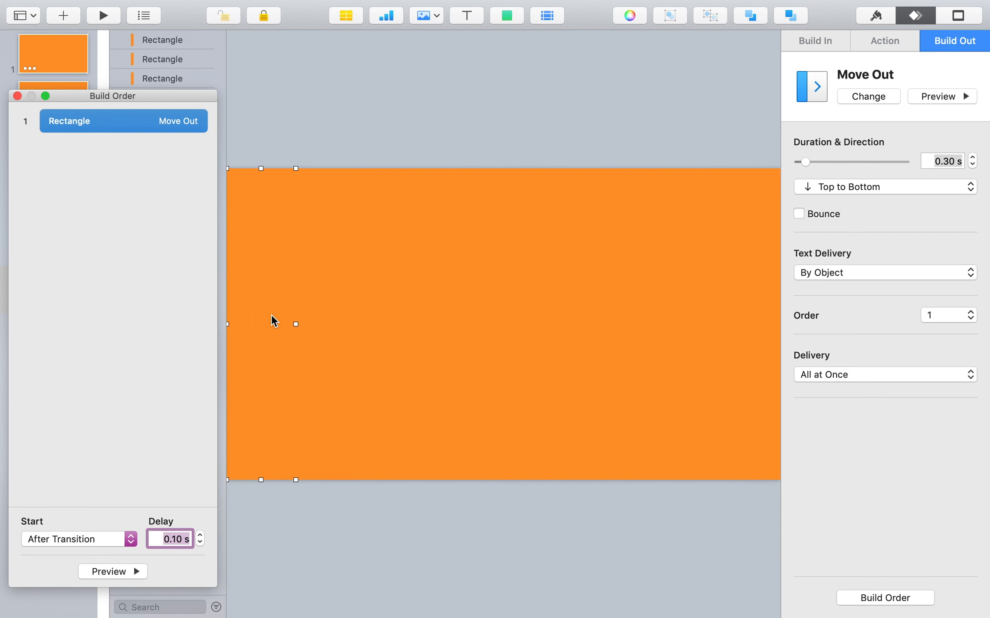
# Copy the leftmost rectangle's Move Out animation and paste it onto the second rectangle
pyautogui.click(264, 8)
pyautogui.click(300, 178)
pyautogui.click(349, 237)
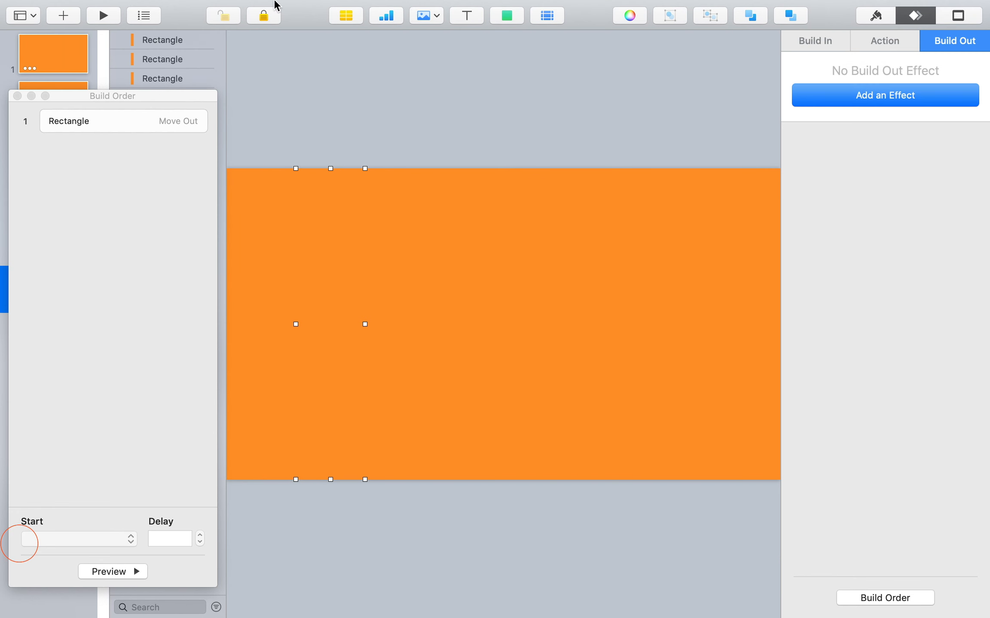
pyautogui.click(264, 8)
pyautogui.click(309, 192)
# Paste the copied Move Out animation onto each of the remaining six rectangles, from the third to the rightmost
pyautogui.click(400, 198)
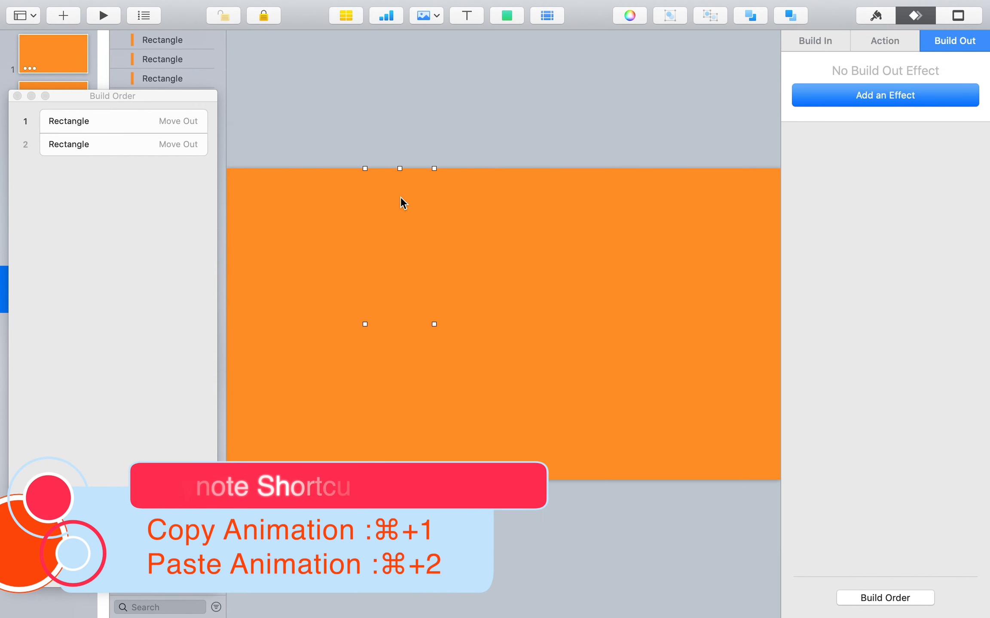
pyautogui.press('super+2')
pyautogui.click(473, 210)
pyautogui.press('super+2')
pyautogui.click(548, 212)
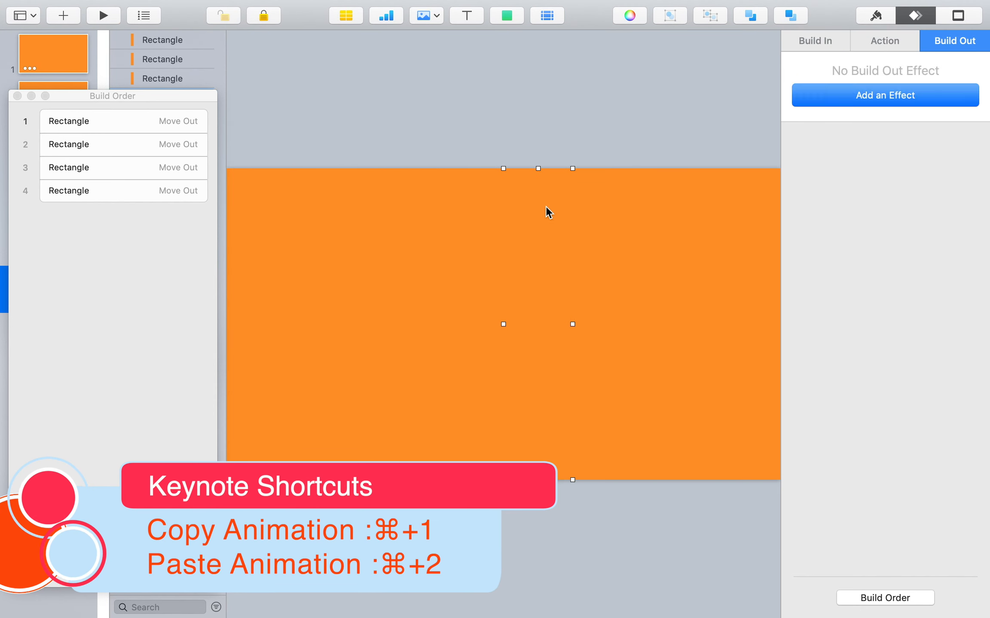
pyautogui.press('super+2')
pyautogui.click(626, 218)
pyautogui.press('super+2')
pyautogui.click(708, 215)
pyautogui.press('super+2')
pyautogui.click(752, 215)
pyautogui.press('super+2')
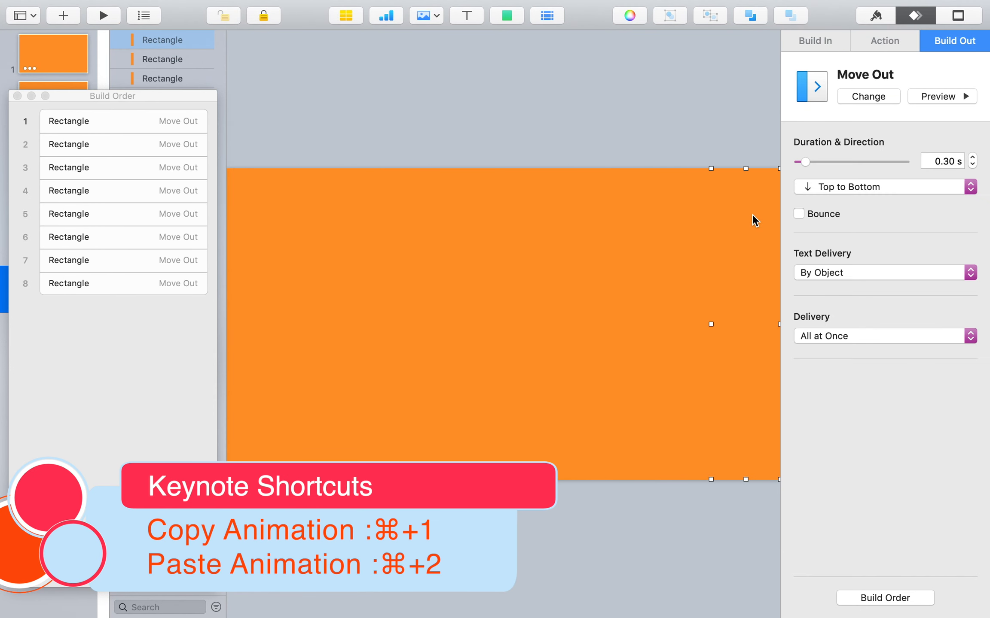
# Select the second through eighth Move Out builds, preview the build sequence, and close the build order
pyautogui.click(95, 575)
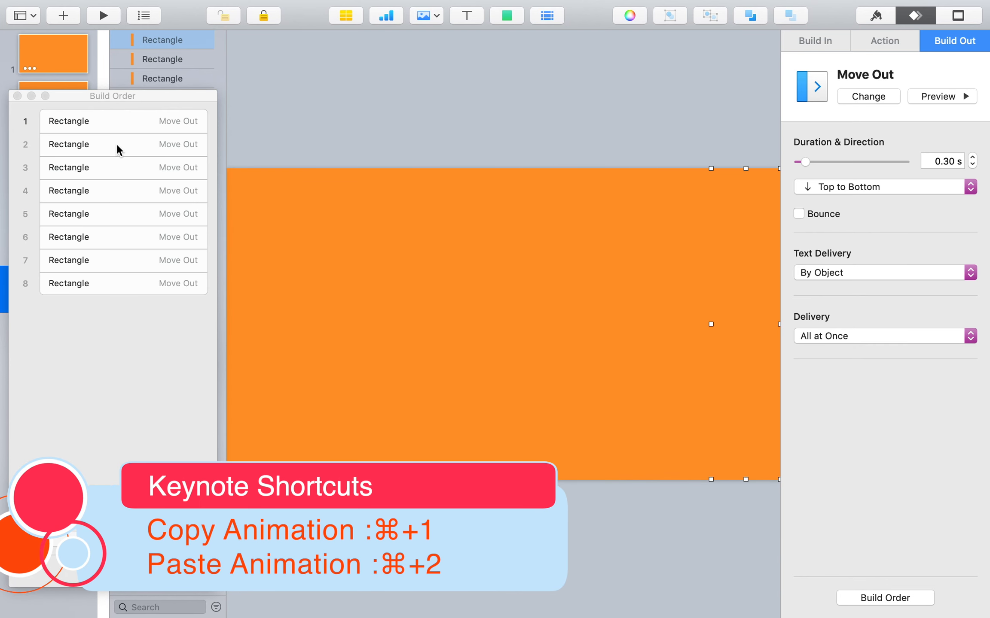
pyautogui.click(117, 143)
pyautogui.keyDown('shift'); pyautogui.click(105, 287); pyautogui.keyUp('shift')
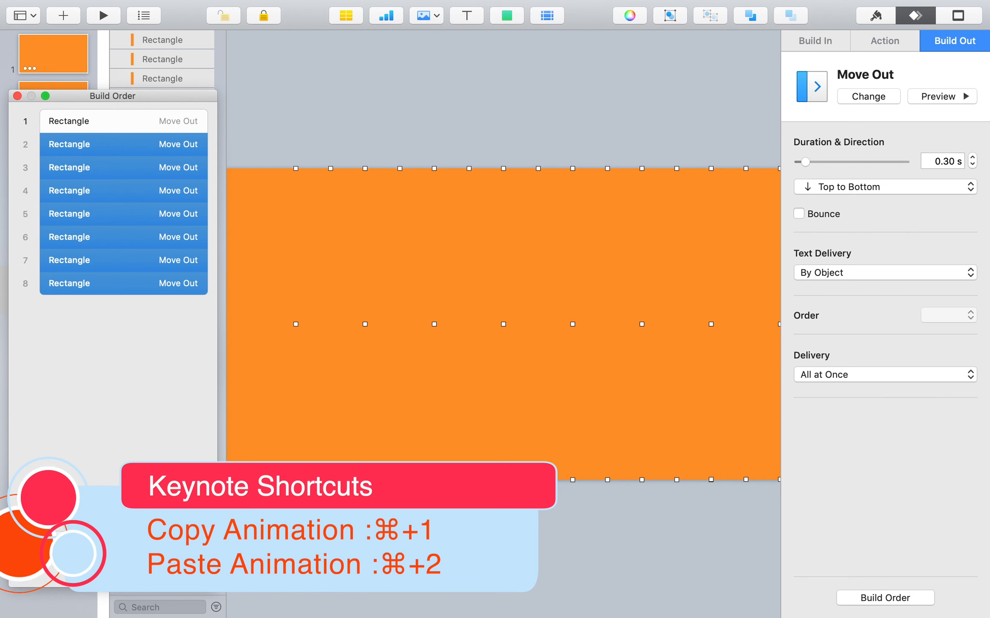
pyautogui.click(151, 416)
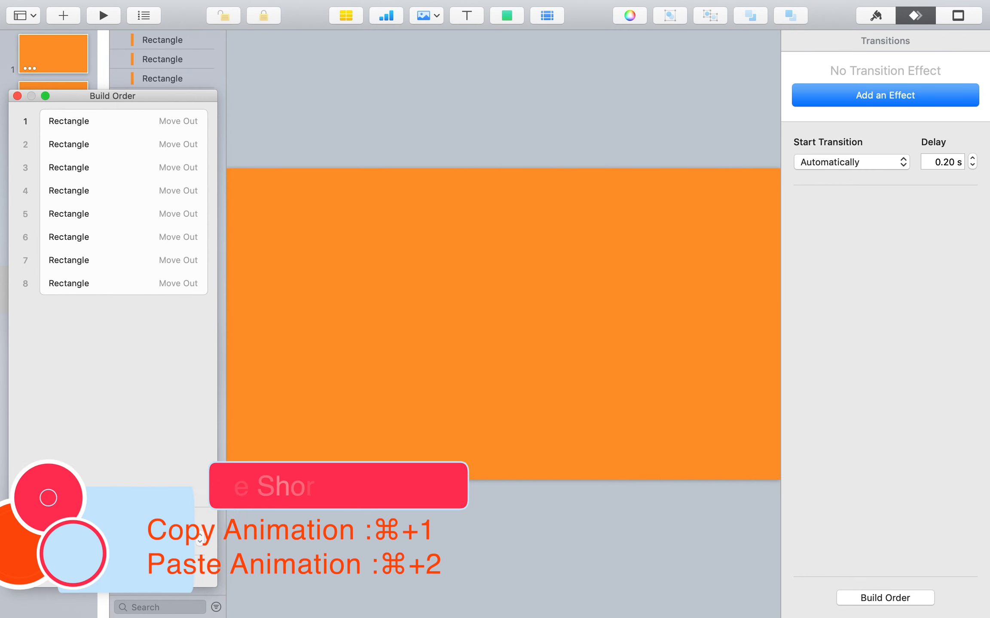
pyautogui.click(118, 572)
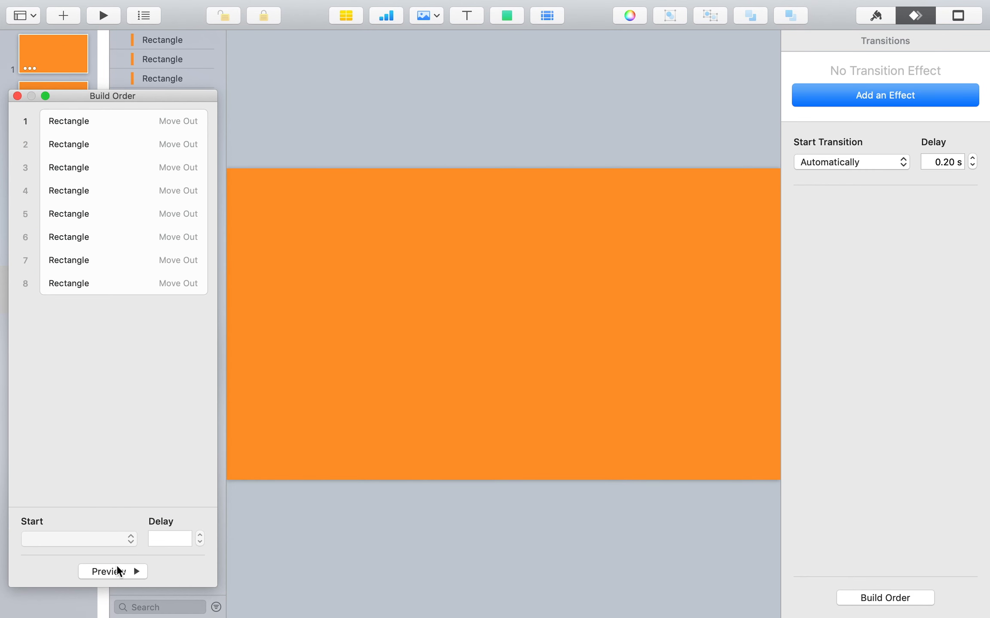
pyautogui.click(17, 96)
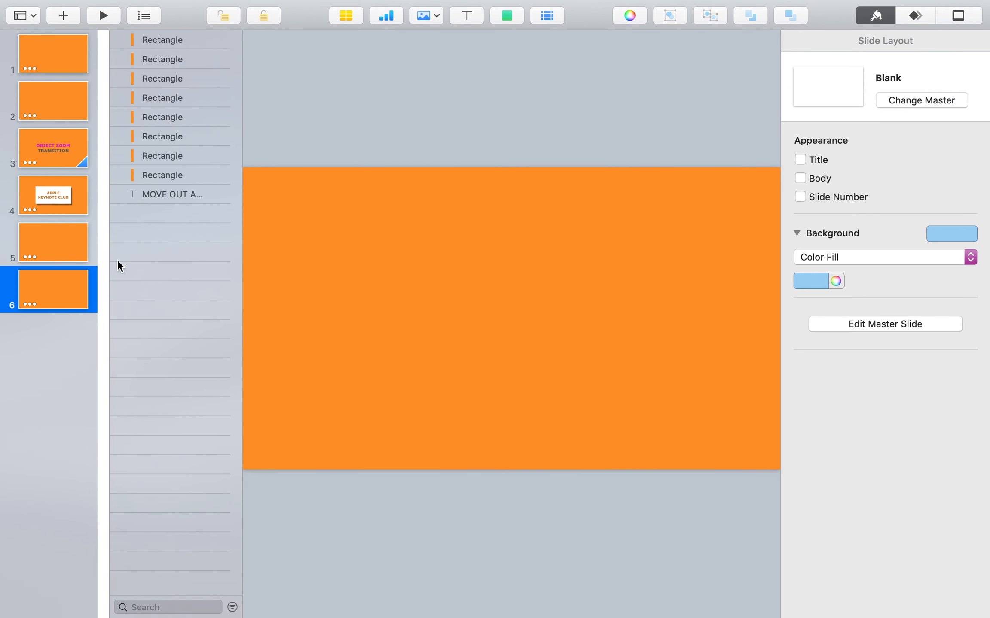
# Duplicate slide 6 as slide 7 and delete all eight rectangles from the copy
pyautogui.moveTo(72, 280); pyautogui.dragTo(62, 346)
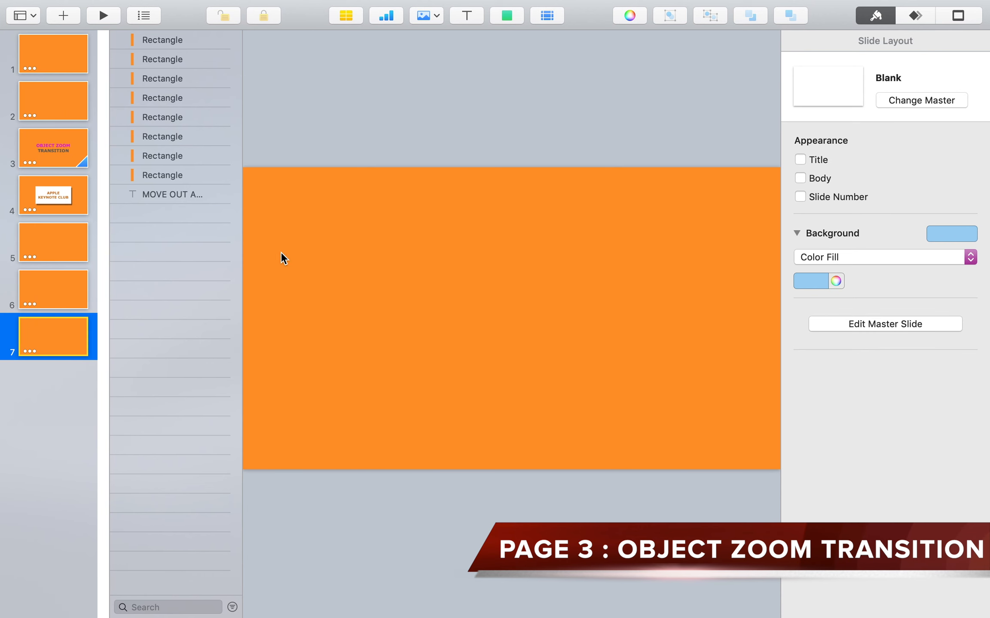
pyautogui.click(178, 39)
pyautogui.keyDown('shift'); pyautogui.click(177, 170); pyautogui.keyUp('shift')
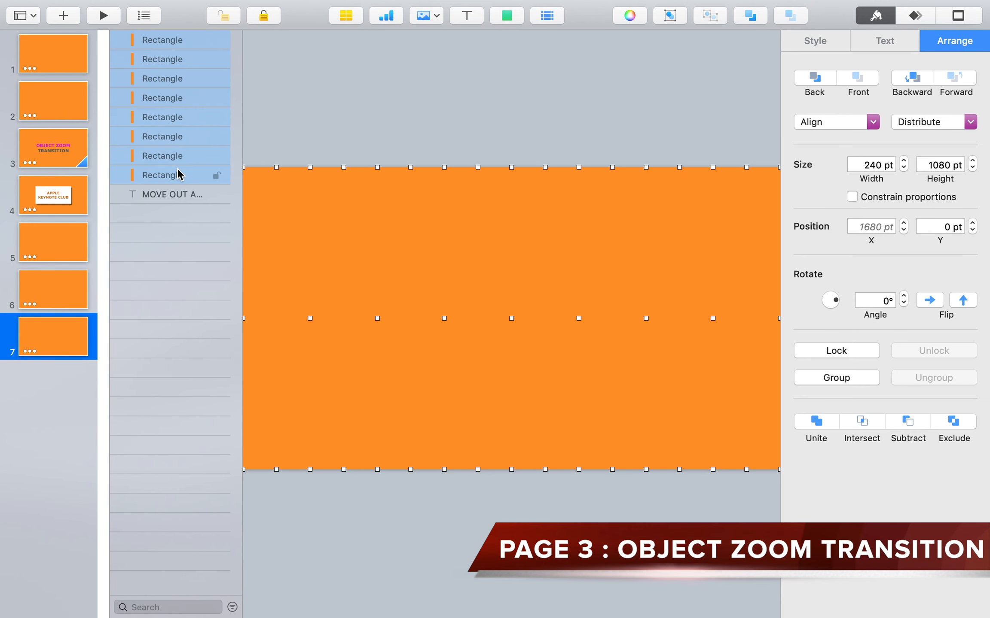
pyautogui.press('Delete')
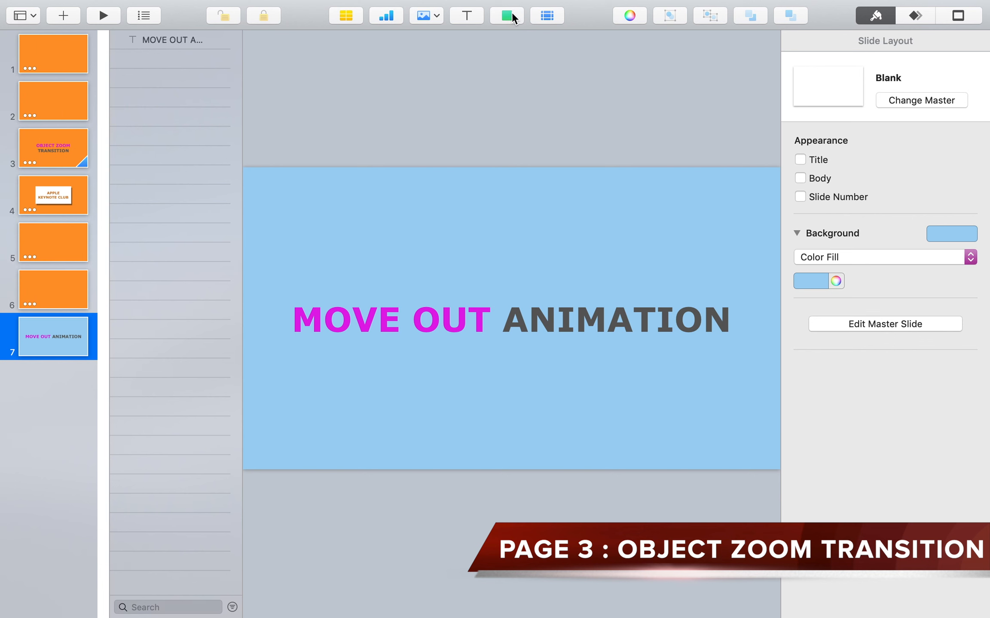
# Insert a rounded rectangle on slide 7 and size it 200 pt wide by 1400 pt high
pyautogui.click(511, 15)
pyautogui.click(558, 139)
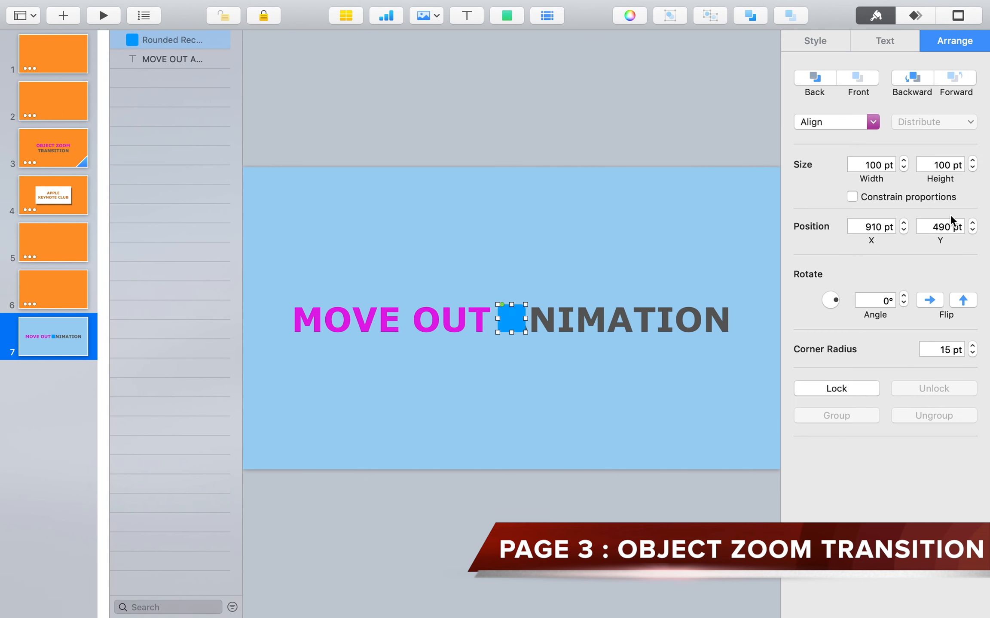
pyautogui.click(863, 165)
pyautogui.write('200')
pyautogui.press('Tab')
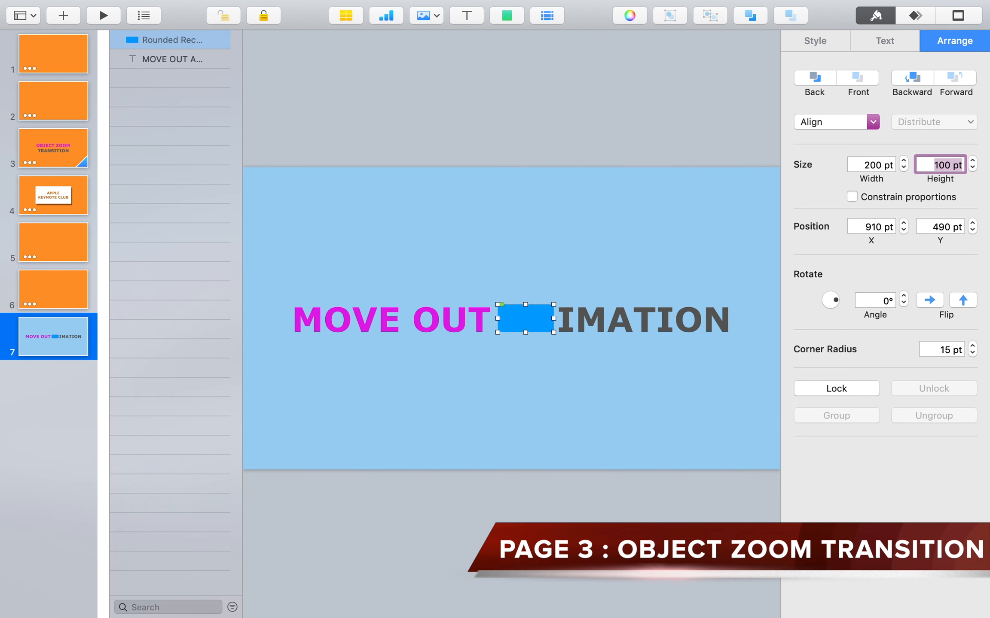
pyautogui.write('1400')
pyautogui.press('Return')
# Fully round the bar's ends, align it with the slide's left edge, and place a duplicate directly beside it
pyautogui.moveTo(544, 374); pyautogui.dragTo(516, 243)
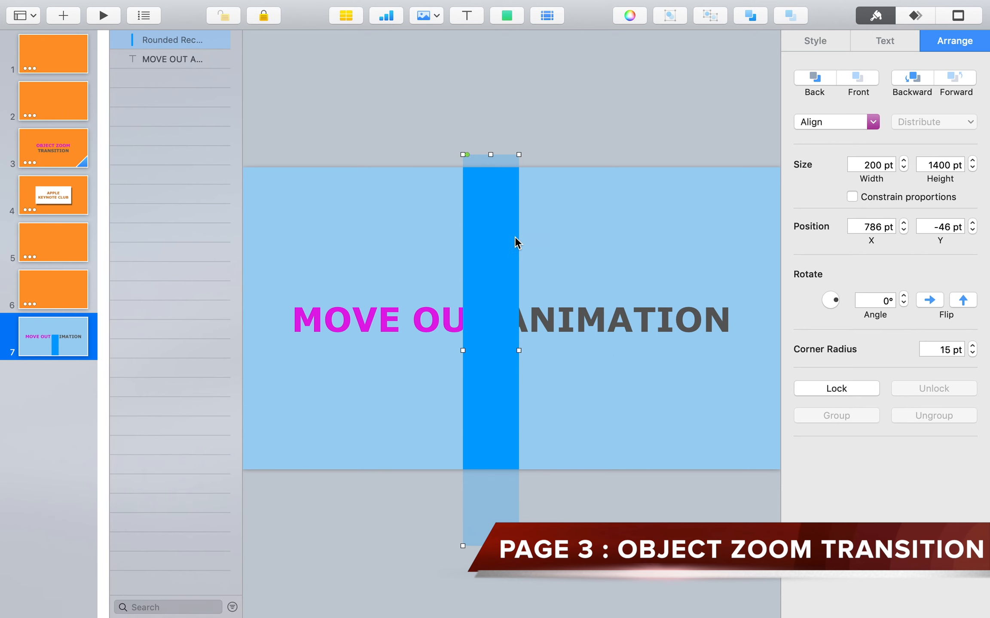
pyautogui.moveTo(467, 154); pyautogui.dragTo(521, 143)
pyautogui.moveTo(473, 348); pyautogui.dragTo(263, 329)
pyautogui.moveTo(287, 261); pyautogui.dragTo(337, 260)
# Insert a circle and size it 200 pt by 200 pt
pyautogui.click(508, 16)
pyautogui.click(627, 138)
pyautogui.click(872, 166)
pyautogui.write('200')
pyautogui.press('Tab')
pyautogui.write('200')
pyautogui.press('Return')
# Place the circle over the lower end of the second bar and subtract it from the bar
pyautogui.moveTo(521, 345); pyautogui.dragTo(323, 508)
pyautogui.keyDown('shift'); pyautogui.click(339, 437); pyautogui.keyUp('shift')
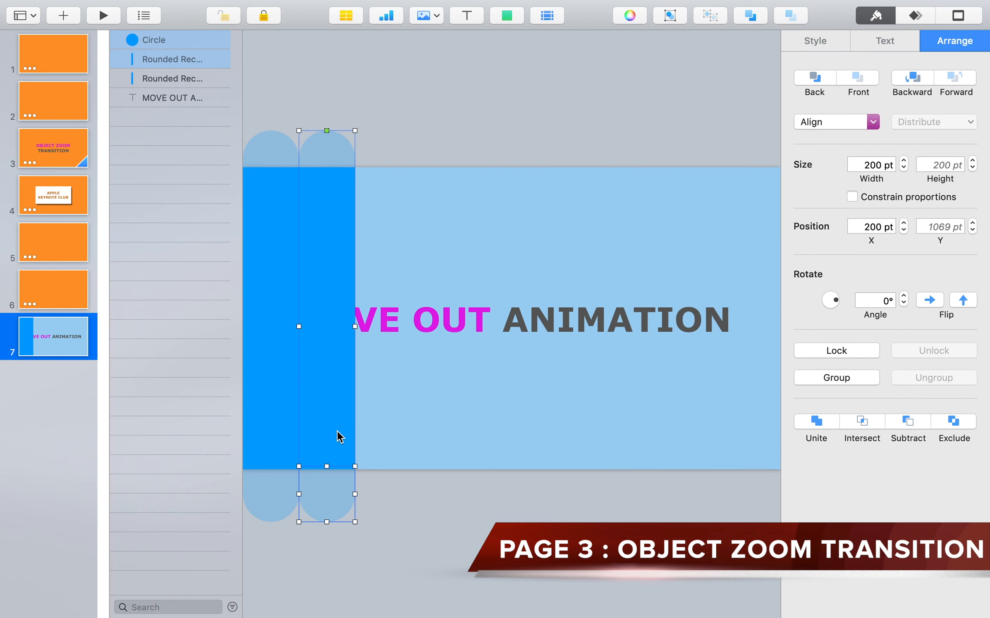
pyautogui.click(907, 423)
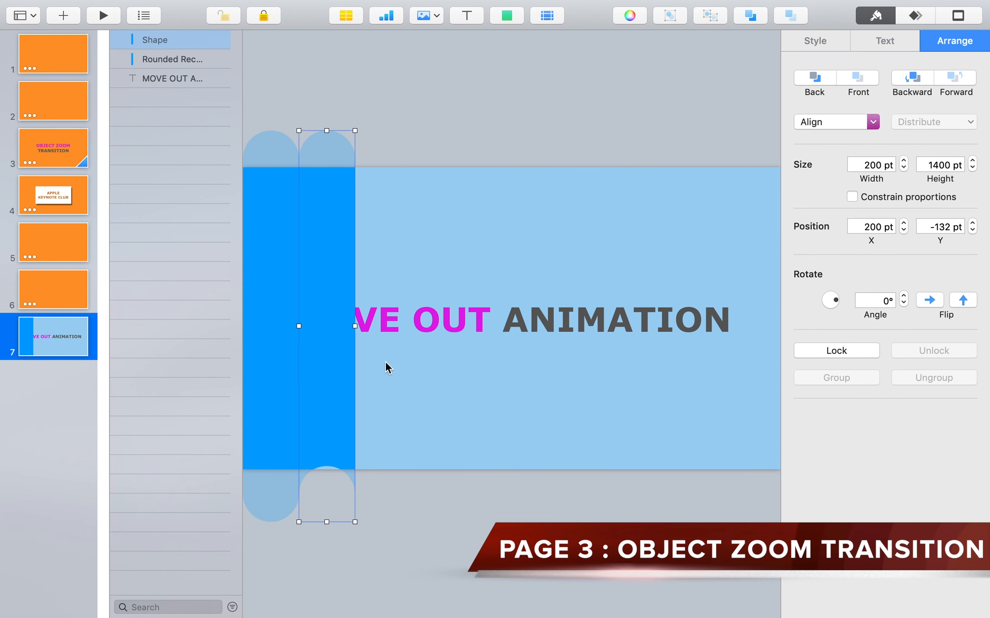
# Fill both bars with the orange color Rounded 4 and close the color palette
pyautogui.click(822, 40)
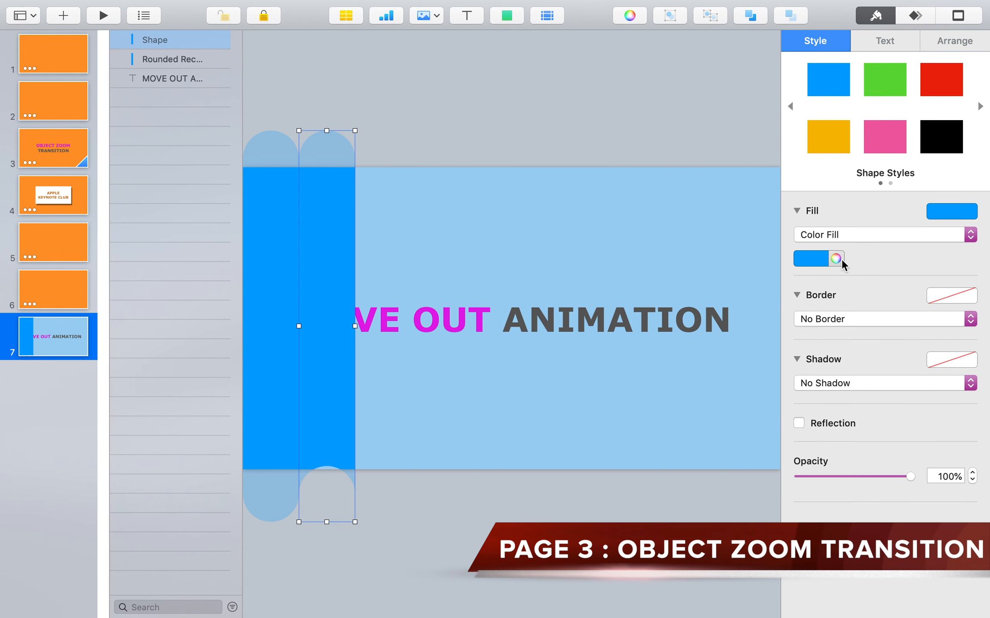
pyautogui.click(840, 259)
pyautogui.click(662, 300)
pyautogui.click(283, 332)
pyautogui.click(659, 303)
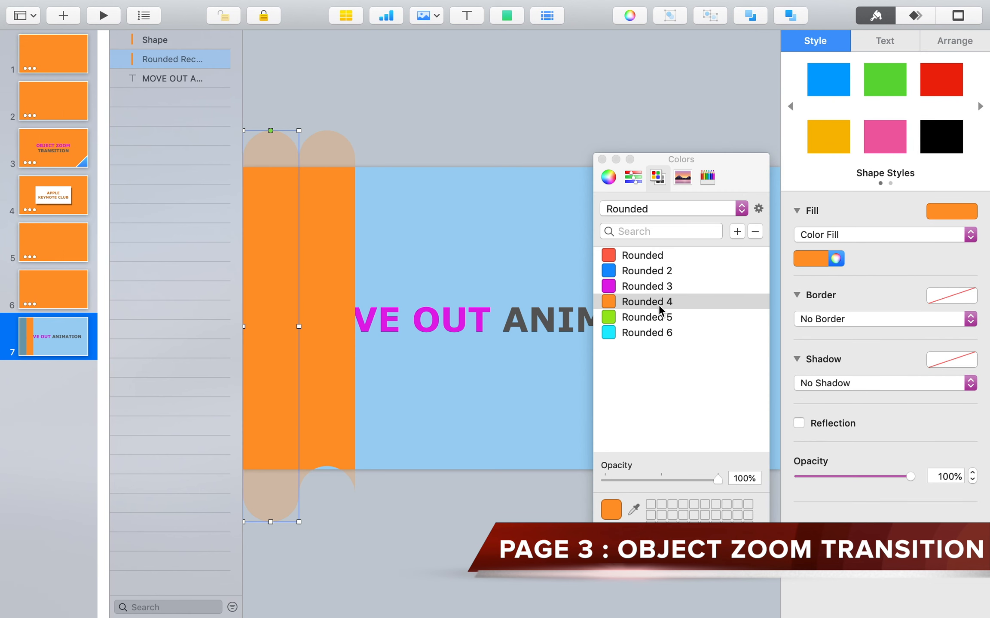
pyautogui.click(601, 160)
# Duplicate the pair of orange bars side by side across the slide until ten bars cover its full width
pyautogui.keyDown('shift'); pyautogui.click(344, 258); pyautogui.keyUp('shift')
pyautogui.moveTo(344, 258); pyautogui.dragTo(684, 262)
pyautogui.moveTo(684, 262); pyautogui.dragTo(796, 261)
pyautogui.scroll(-3, 604, 311)
# Select all ten bars and shift them together so they extend past both slide sides with the notches below the bottom edge
pyautogui.moveTo(744, 490); pyautogui.dragTo(301, 455)
pyautogui.moveTo(497, 377); pyautogui.dragTo(488, 385)
pyautogui.scroll(3, 489, 385)
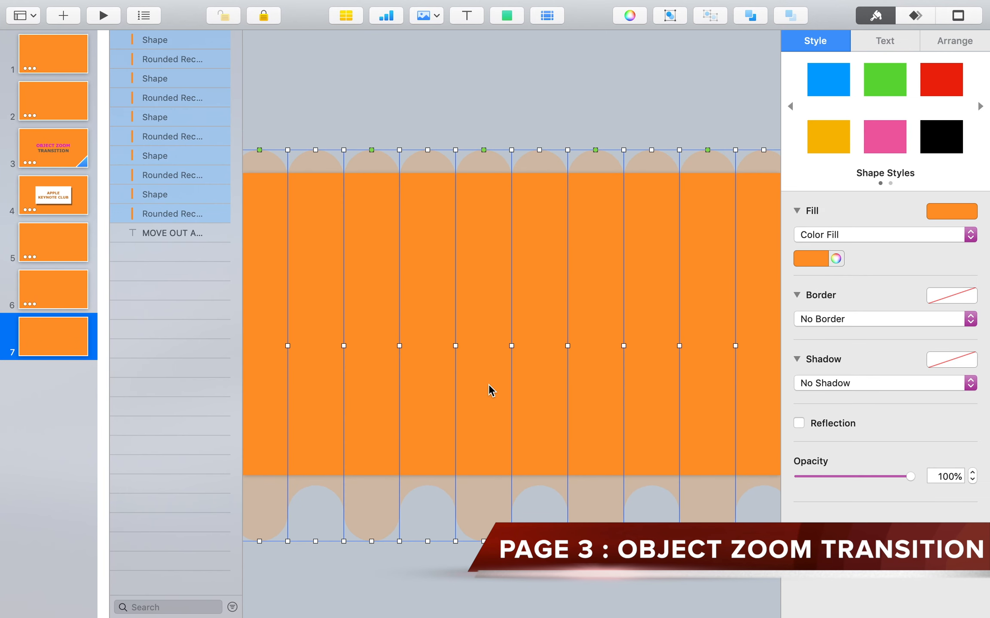
pyautogui.click(491, 93)
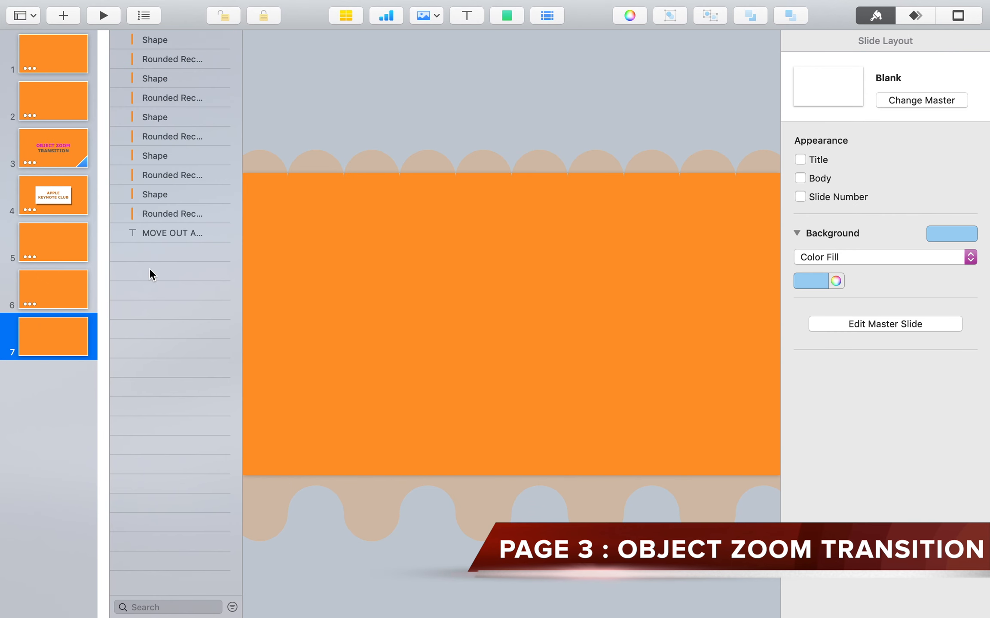
# Place a copy of the MOVE OUT ANIMATION title in front of all bars and reword it as OBJECT ZOOM over TRANSITION
pyautogui.click(165, 234)
pyautogui.moveTo(166, 245); pyautogui.dragTo(187, 34)
pyautogui.doubleClick(487, 331)
pyautogui.moveTo(490, 330); pyautogui.dragTo(307, 323)
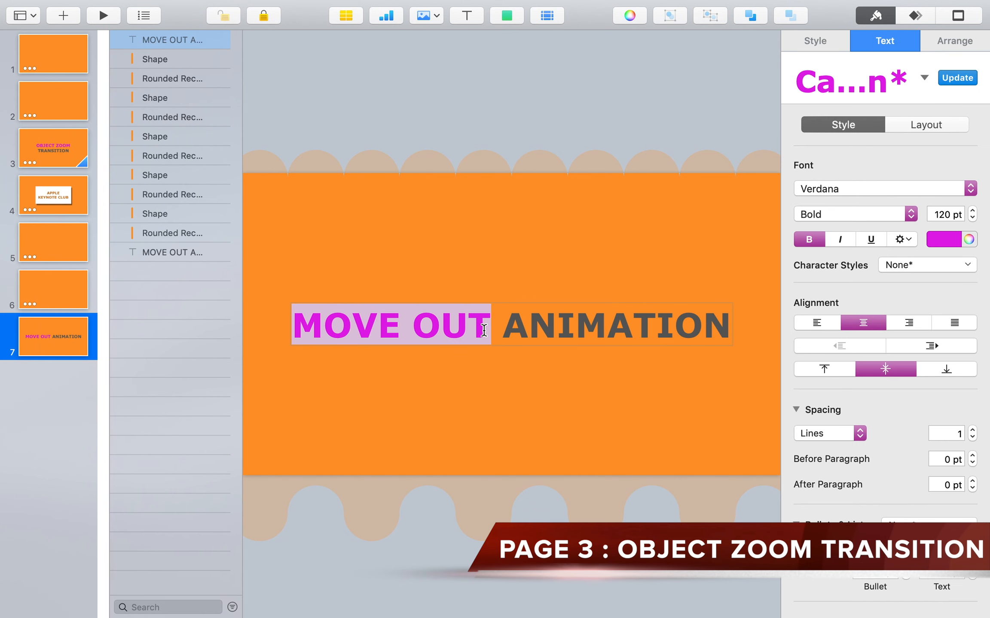
pyautogui.write('OBJECT')
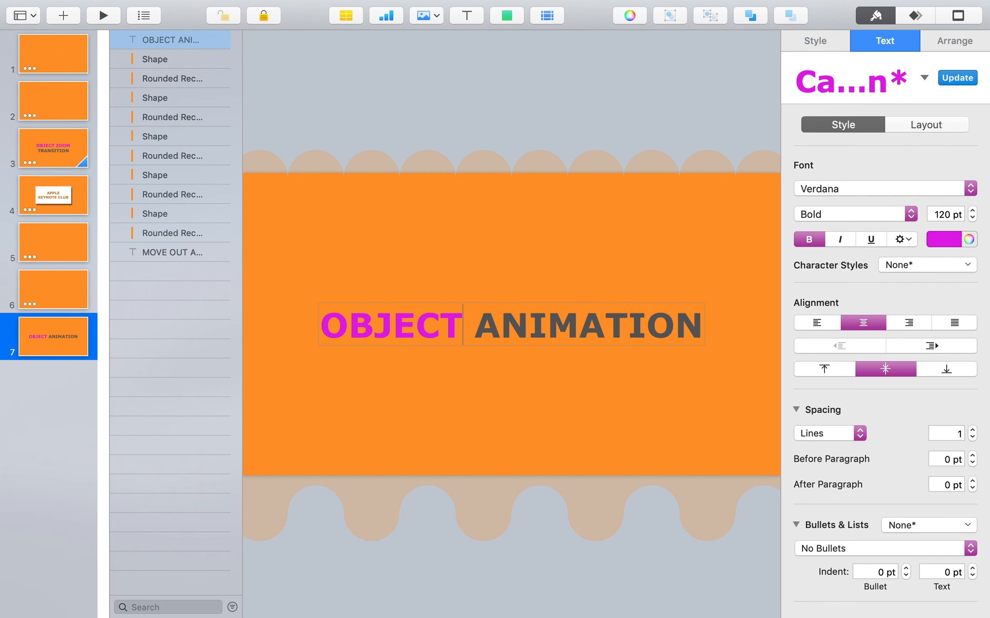
pyautogui.write(' ZOOM')
pyautogui.press('Delete')
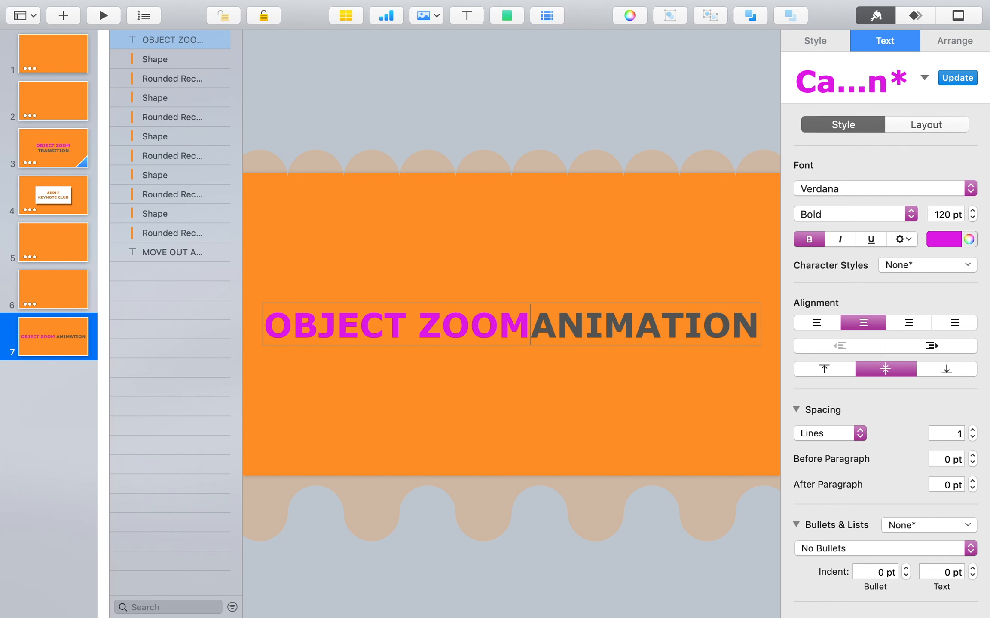
pyautogui.press('Return')
pyautogui.press('super+shift+Right')
pyautogui.write('TRANSITION')
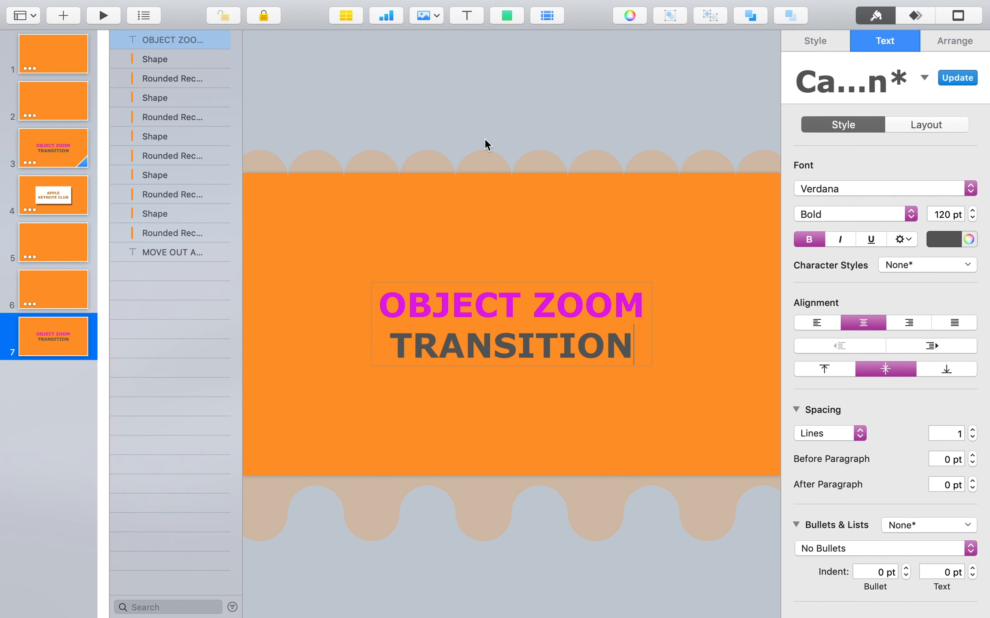
pyautogui.click(488, 129)
# Open the build order and add a Move In build-in effect to the leftmost bar
pyautogui.click(283, 165)
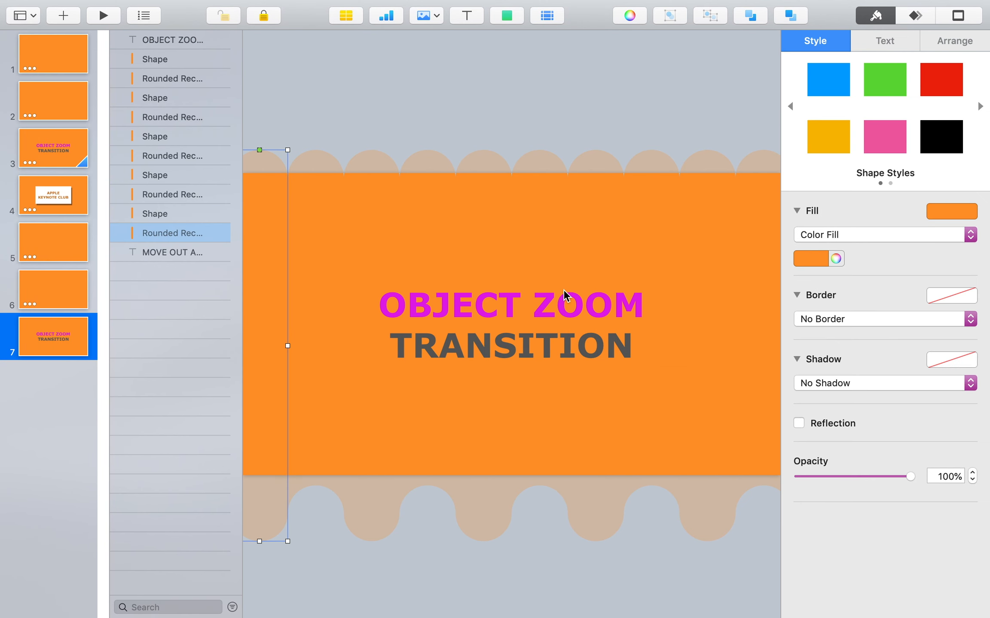
pyautogui.click(913, 20)
pyautogui.click(870, 599)
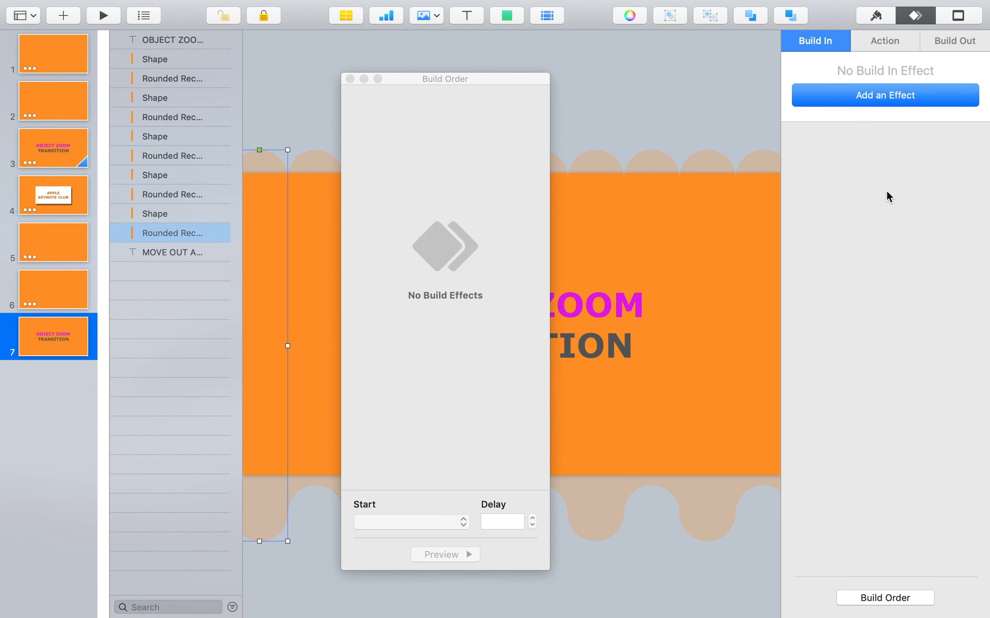
pyautogui.click(879, 101)
pyautogui.click(882, 186)
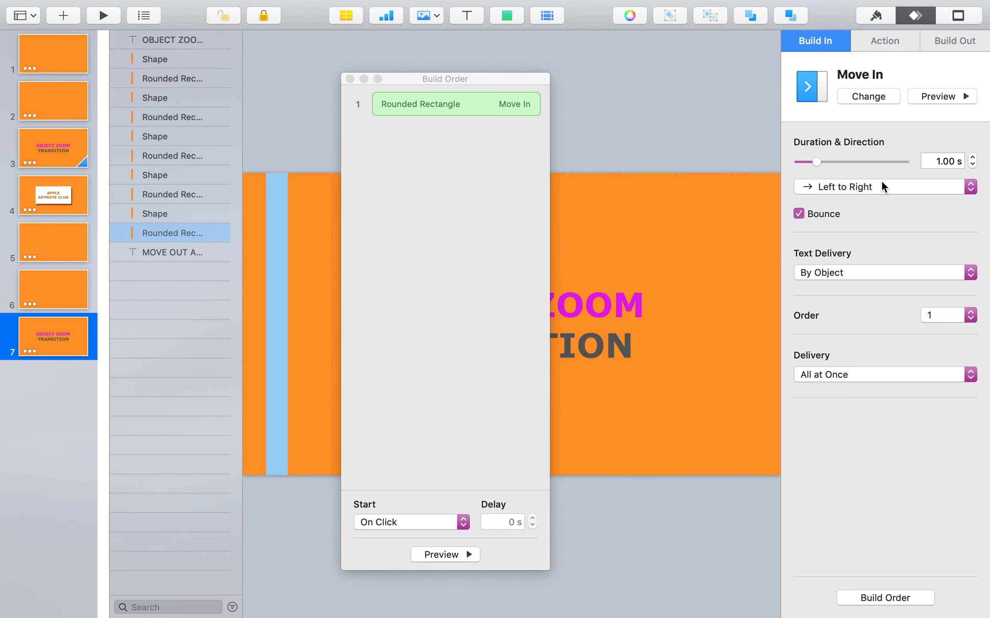
# Set the first bar's Move In to a duration of 1.87 s running Top to Bottom
pyautogui.click(942, 161)
pyautogui.write('1.87')
pyautogui.press('Return')
pyautogui.click(902, 186)
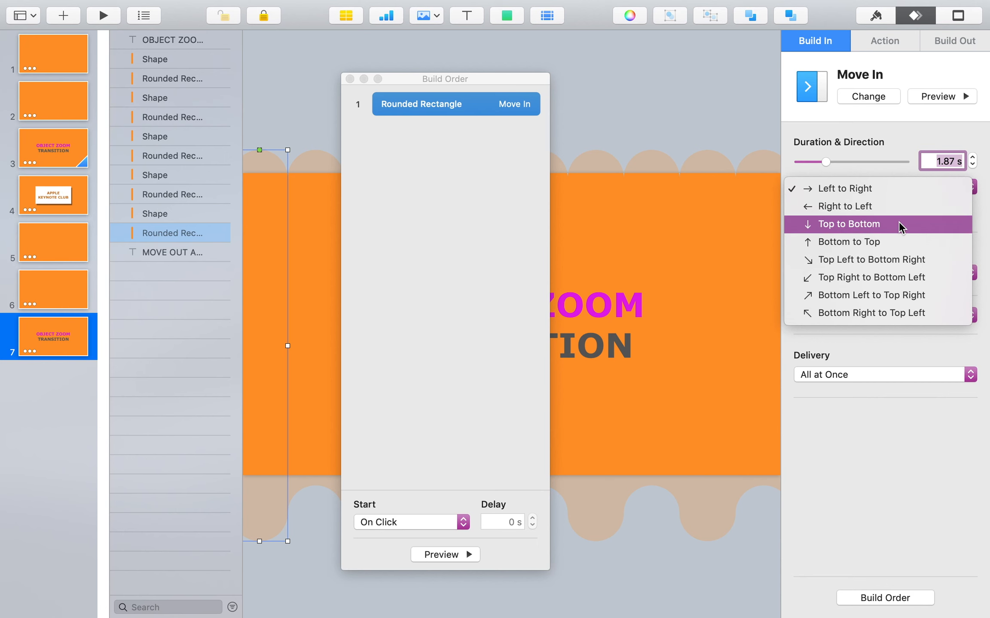
pyautogui.click(899, 223)
# Start the first bar's build After Transition with a delay of 0.10 s
pyautogui.click(455, 522)
pyautogui.click(456, 534)
pyautogui.click(501, 527)
pyautogui.write('0.1')
pyautogui.press('Return')
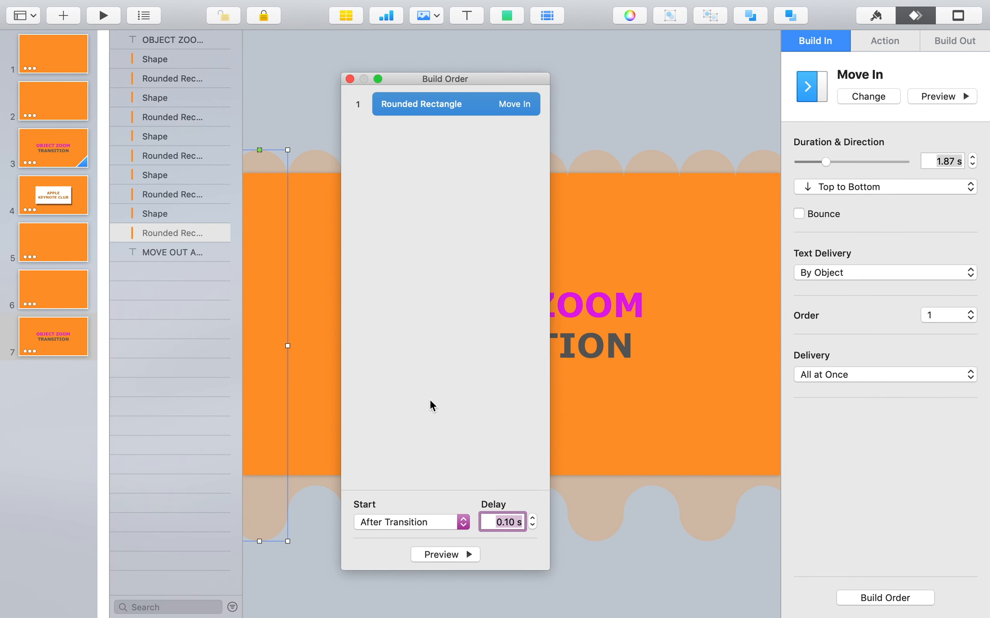
# Add a Move In build-in effect to the second bar with a duration of 1.77 s
pyautogui.click(320, 168)
pyautogui.click(861, 99)
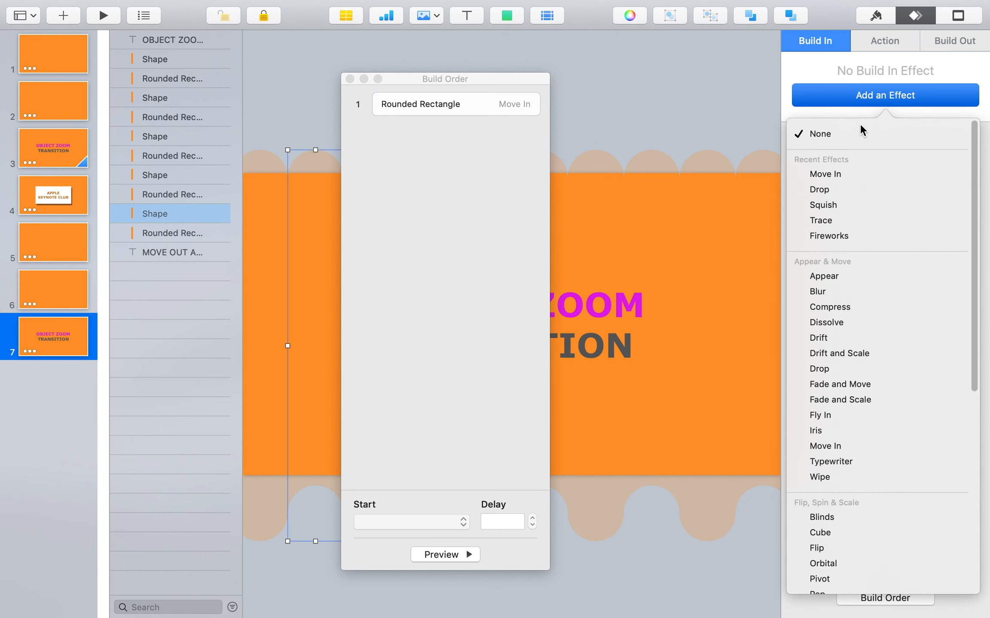
pyautogui.click(848, 175)
pyautogui.click(943, 161)
pyautogui.write('0.')
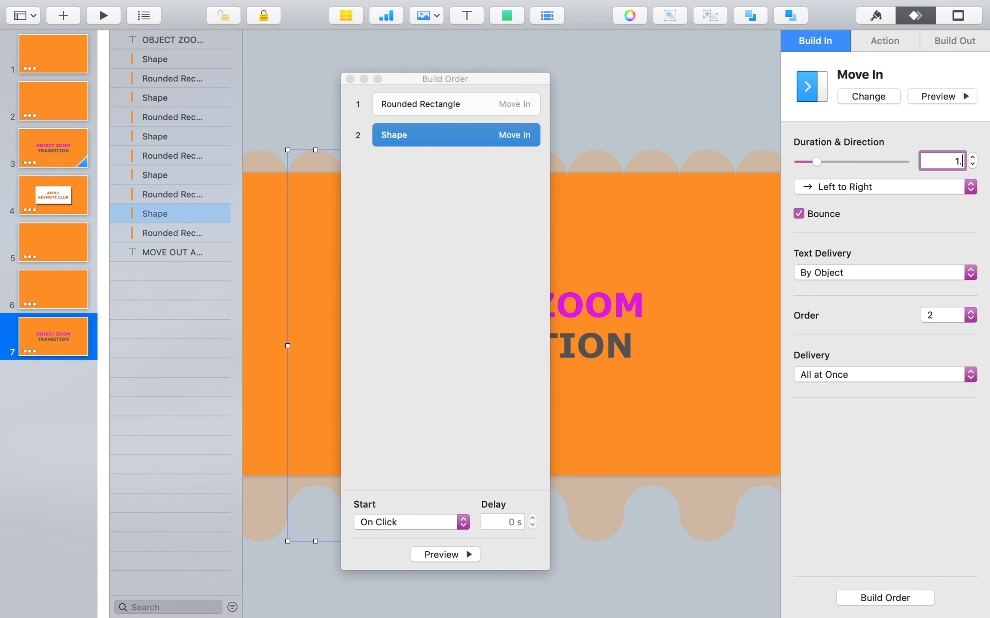
pyautogui.press('Return')
# Make the second bar move in Top to Bottom without bounce and start With Build 1
pyautogui.click(953, 186)
pyautogui.click(834, 221)
pyautogui.click(427, 522)
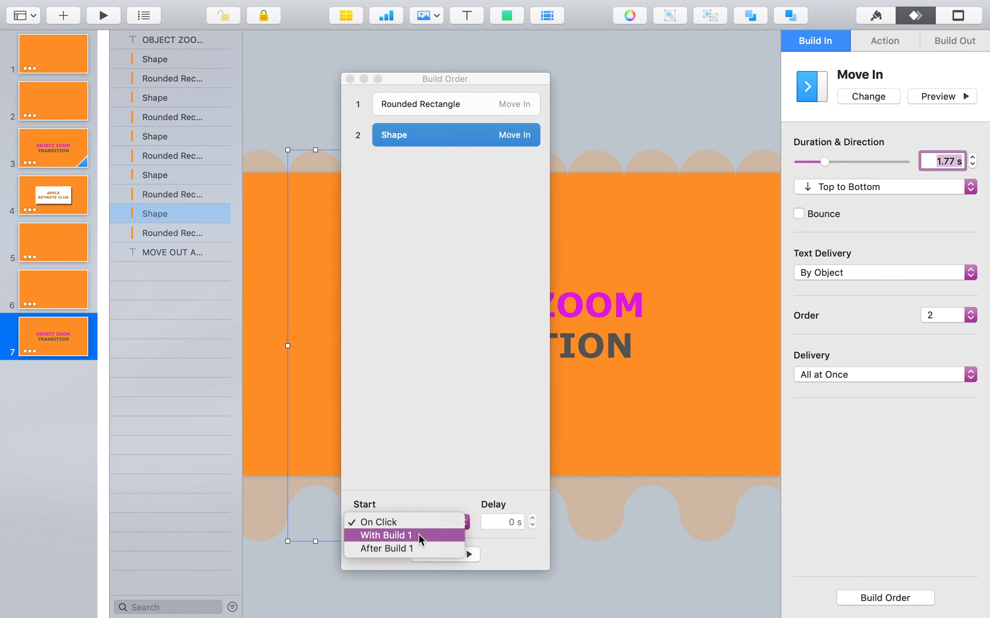
pyautogui.click(416, 536)
# Copy the second bar's animation and paste it onto the third bar
pyautogui.moveTo(461, 83); pyautogui.dragTo(215, 102)
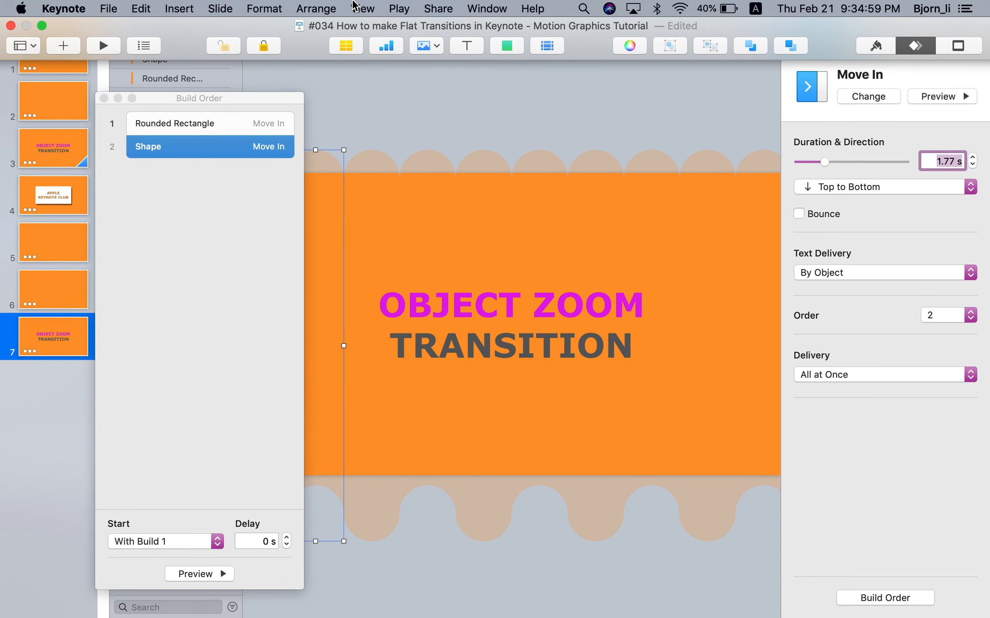
pyautogui.click(263, 9)
pyautogui.click(331, 176)
pyautogui.click(369, 164)
pyautogui.click(263, 9)
pyautogui.click(333, 195)
# Paste the copied Move In animation onto each of the seven remaining bars
pyautogui.click(432, 171)
pyautogui.press('alt+super+v')
pyautogui.keyDown('super'); pyautogui.click(477, 158); pyautogui.keyUp('super')
pyautogui.click(497, 149)
pyautogui.click(494, 158)
pyautogui.press('alt+super+v')
pyautogui.click(543, 158)
pyautogui.press('alt+super+v')
pyautogui.click(605, 159)
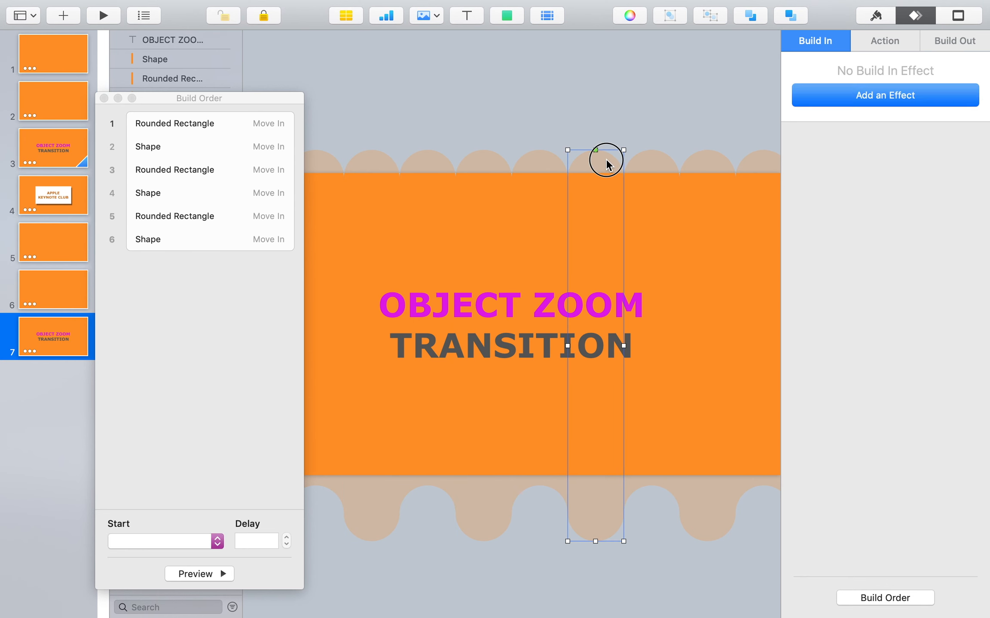
pyautogui.press('alt+super+v')
pyautogui.press('alt+super+v')
pyautogui.click(704, 161)
pyautogui.press('alt+super+v')
pyautogui.click(752, 160)
pyautogui.press('alt+super+v')
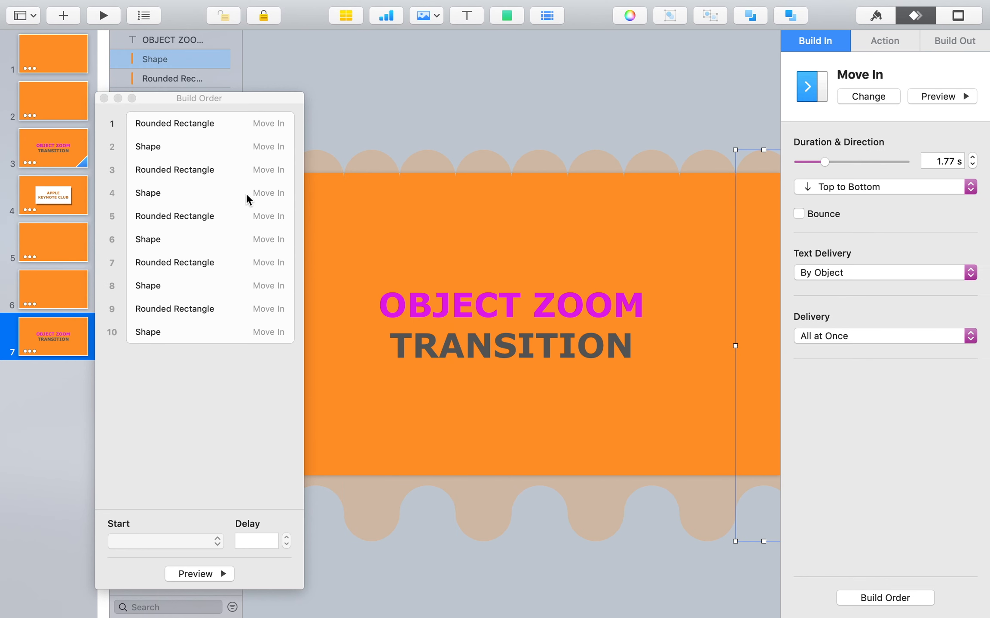
# Set the third bar's Move In duration to 1.25 s and give the fourth bar its own duration
pyautogui.click(209, 171)
pyautogui.click(939, 160)
pyautogui.write('1.25')
pyautogui.press('Return')
pyautogui.click(218, 201)
pyautogui.click(940, 161)
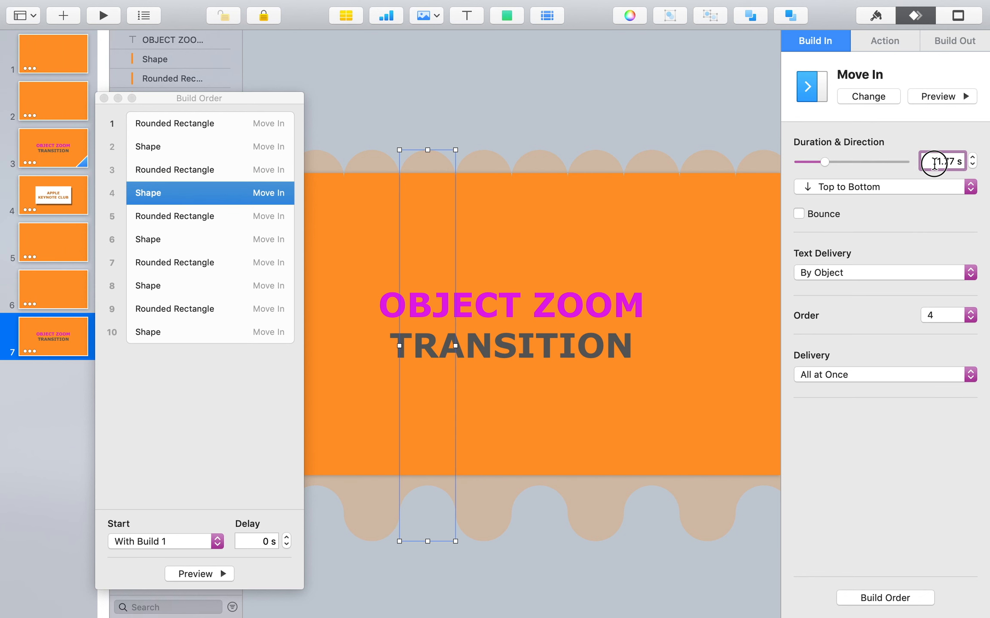
pyautogui.write('1.')
# Change the fifth bar's Move In duration and set the sixth bar's to 1.9 s
pyautogui.click(214, 217)
pyautogui.click(945, 161)
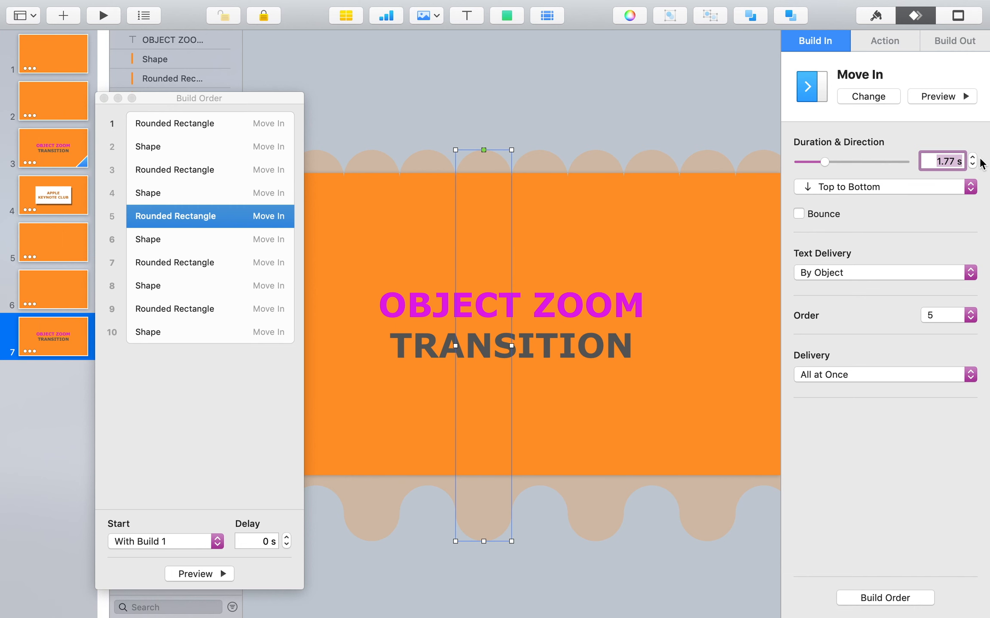
pyautogui.click(215, 239)
pyautogui.click(941, 161)
pyautogui.write('1.9')
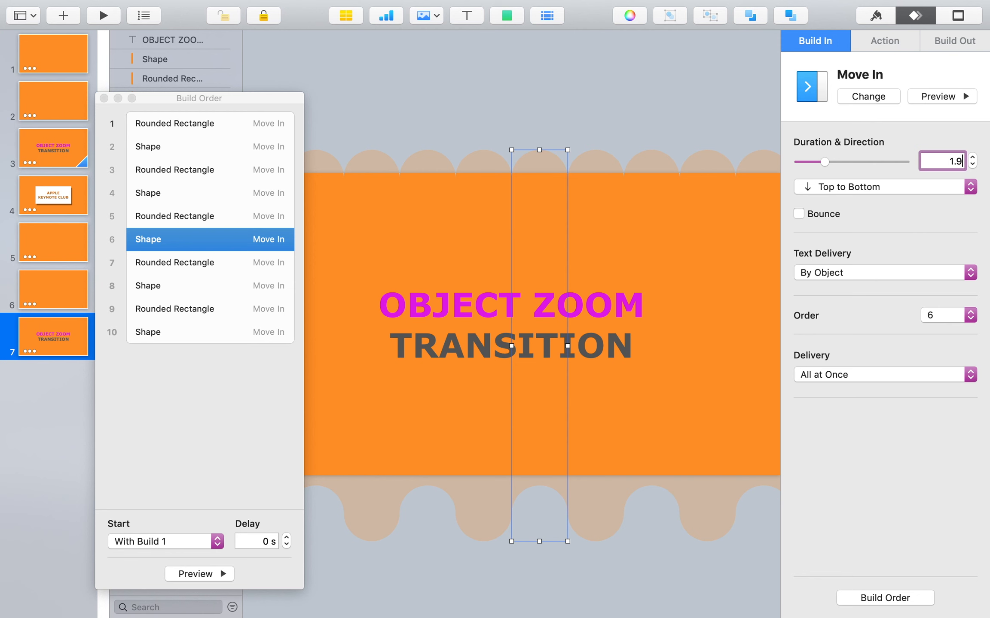
# Change the seventh bar's Move In duration and set the eighth bar's to 1.35 s
pyautogui.click(285, 258)
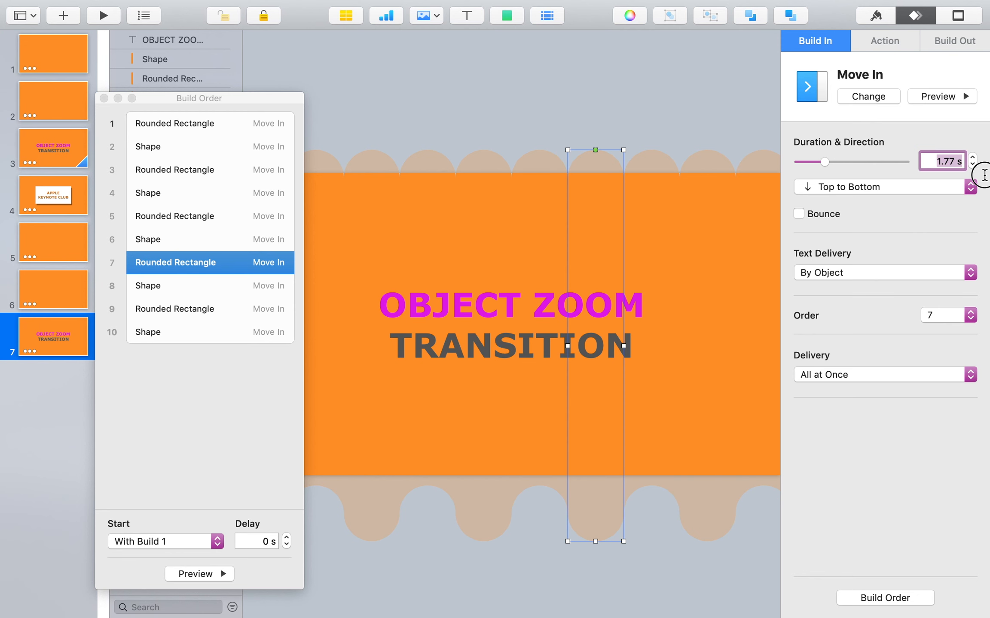
pyautogui.click(232, 285)
pyautogui.click(932, 161)
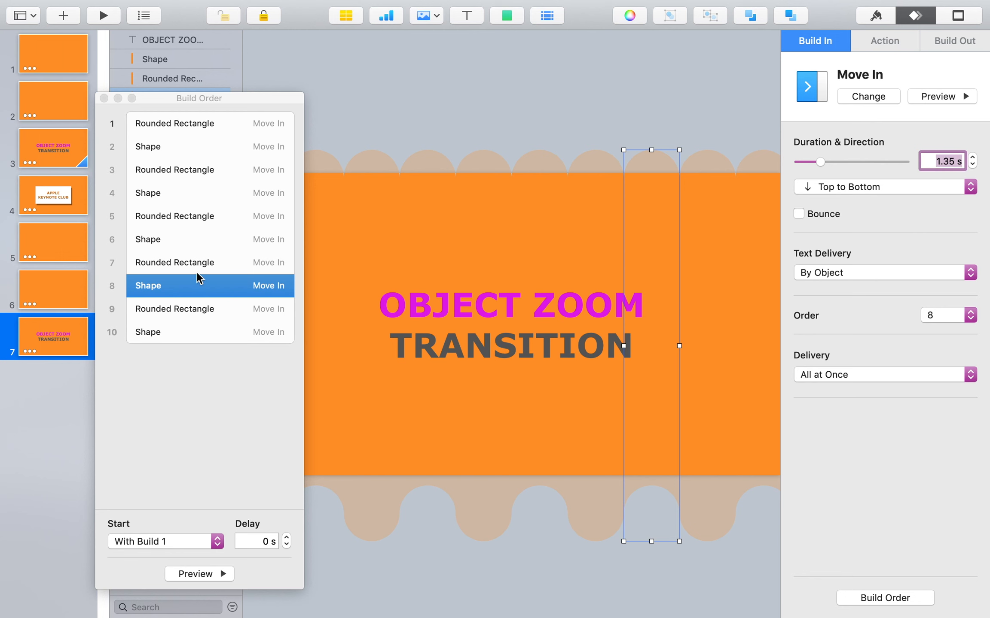
# Set the Move In duration to 1.58 s for the ninth bar and 1.90 s for the tenth bar
pyautogui.click(205, 309)
pyautogui.click(933, 161)
pyautogui.write('2')
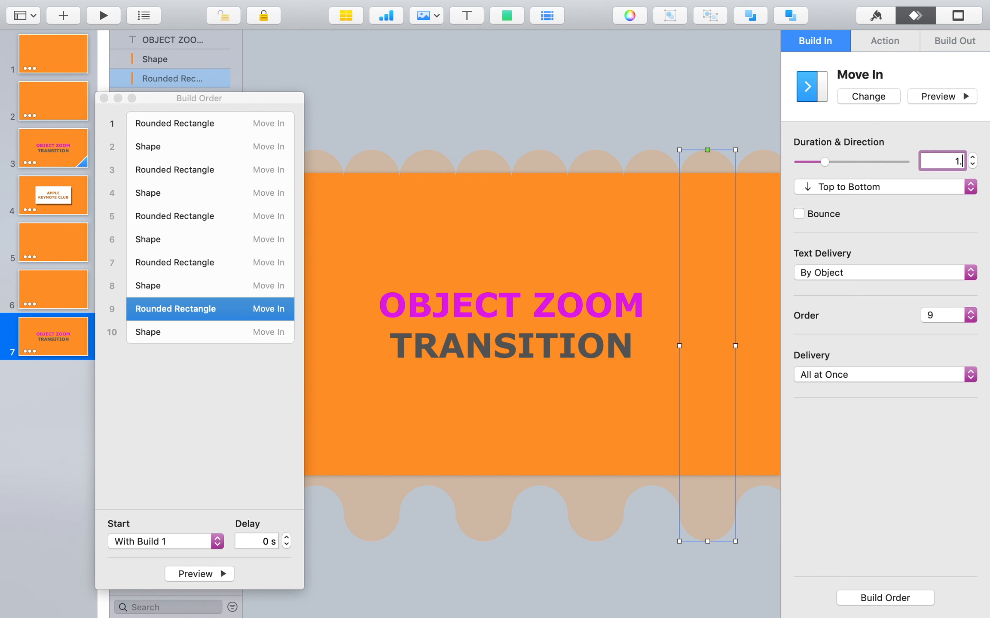
pyautogui.write('.58')
pyautogui.press('Return')
pyautogui.click(214, 333)
pyautogui.click(948, 161)
pyautogui.write('1.')
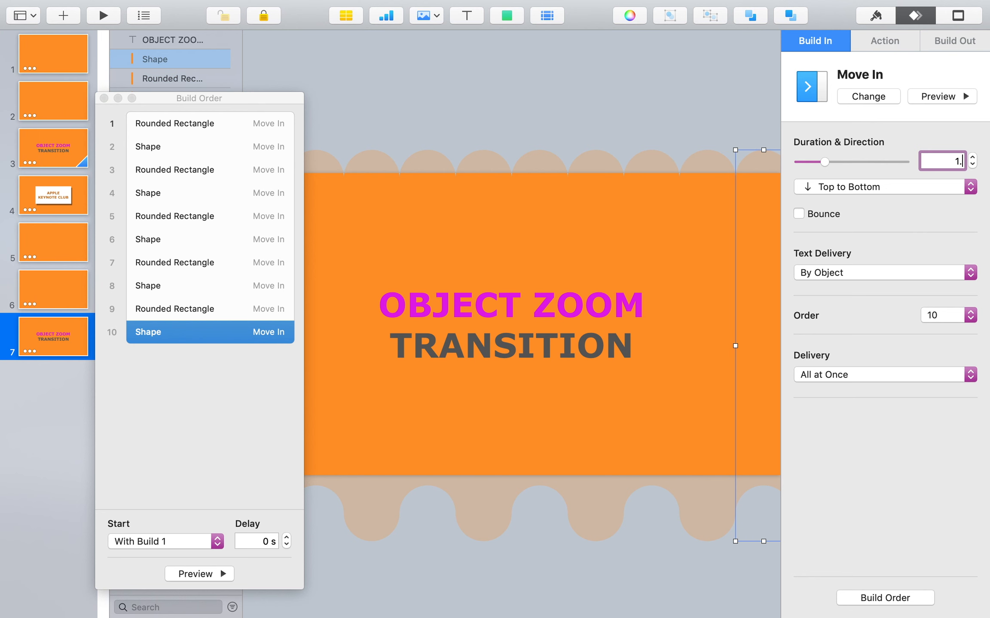
pyautogui.press('Return')
# Add a Move In build-in effect to the OBJECT ZOOM TRANSITION title
pyautogui.moveTo(206, 103); pyautogui.dragTo(321, 103)
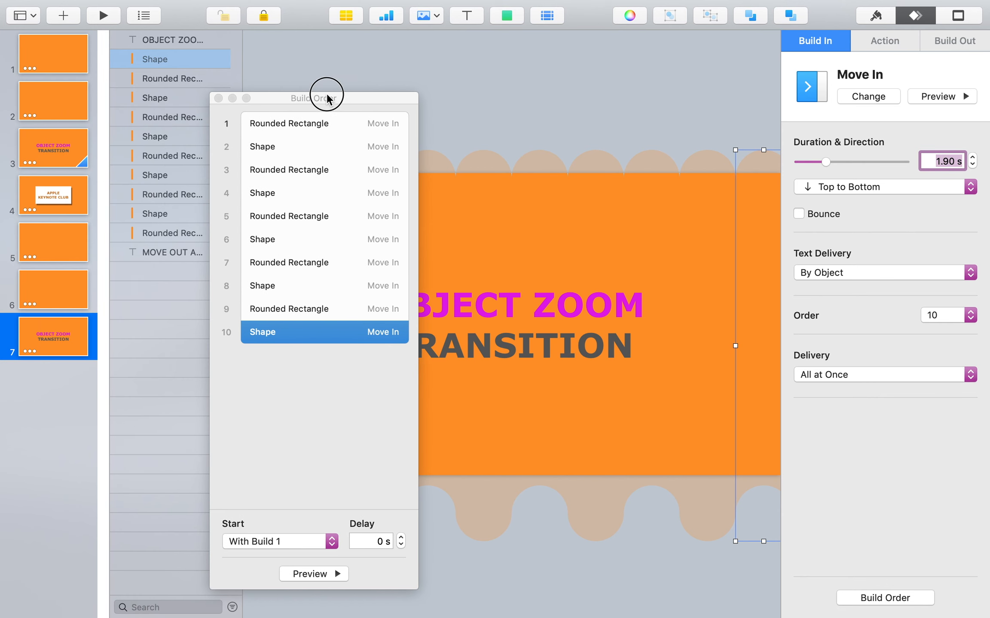
pyautogui.click(186, 43)
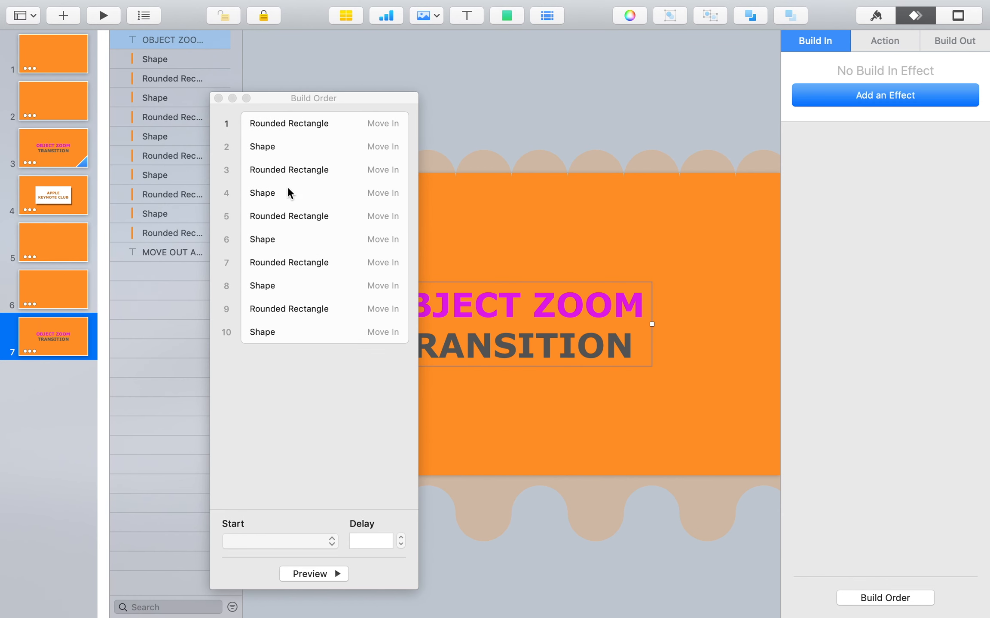
pyautogui.click(882, 94)
pyautogui.click(898, 168)
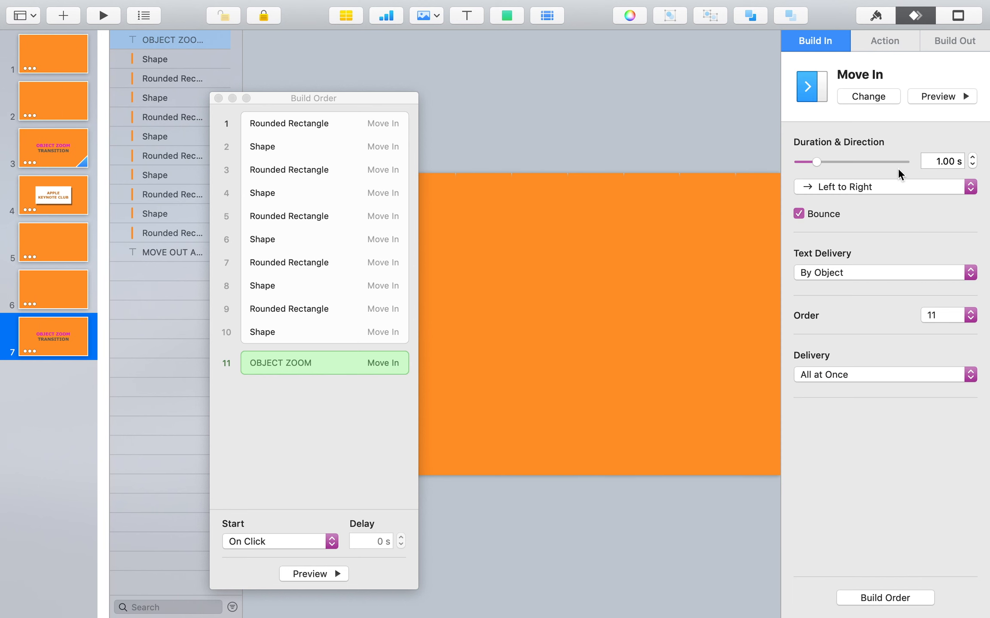
# Make the title move in Top to Bottom without bounce, with a duration of 0.75 s
pyautogui.click(881, 187)
pyautogui.click(866, 225)
pyautogui.click(829, 215)
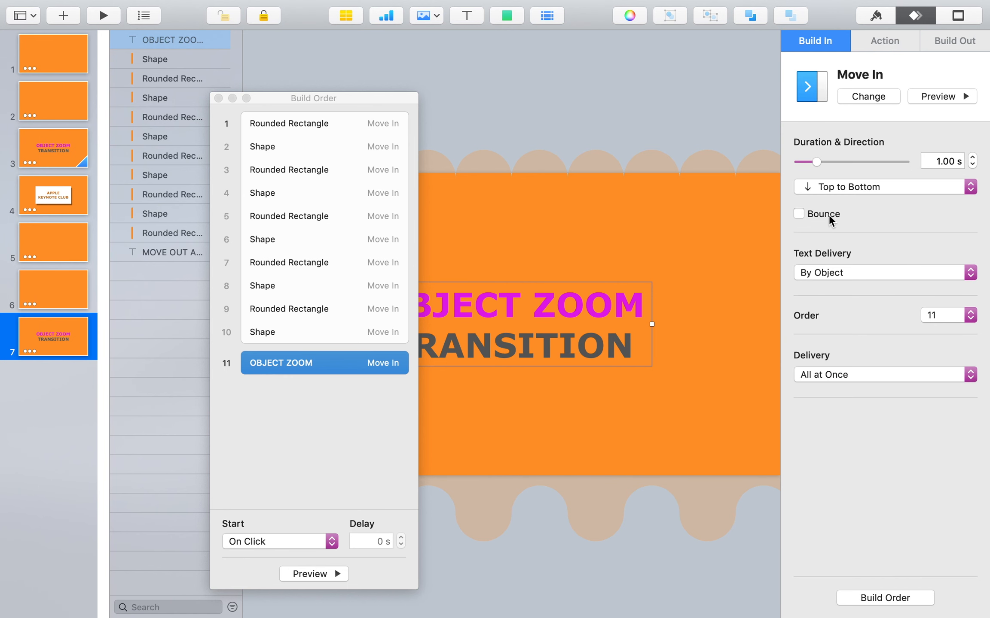
pyautogui.click(936, 163)
pyautogui.write('0.75')
pyautogui.press('Return')
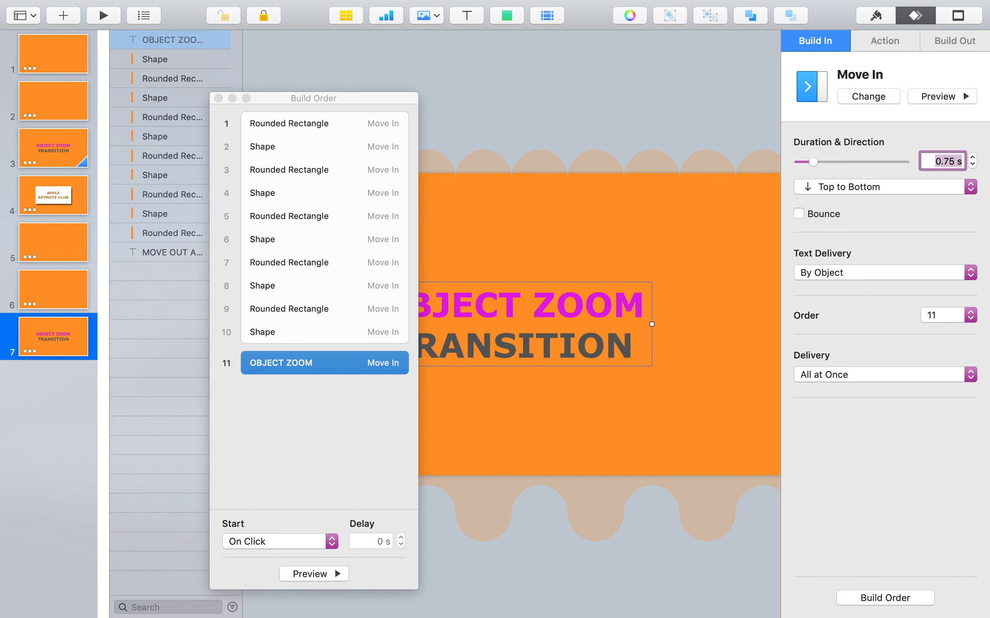
# Start the title's build With Build 1 after a 0.80 s delay and preview the build sequence
pyautogui.click(296, 542)
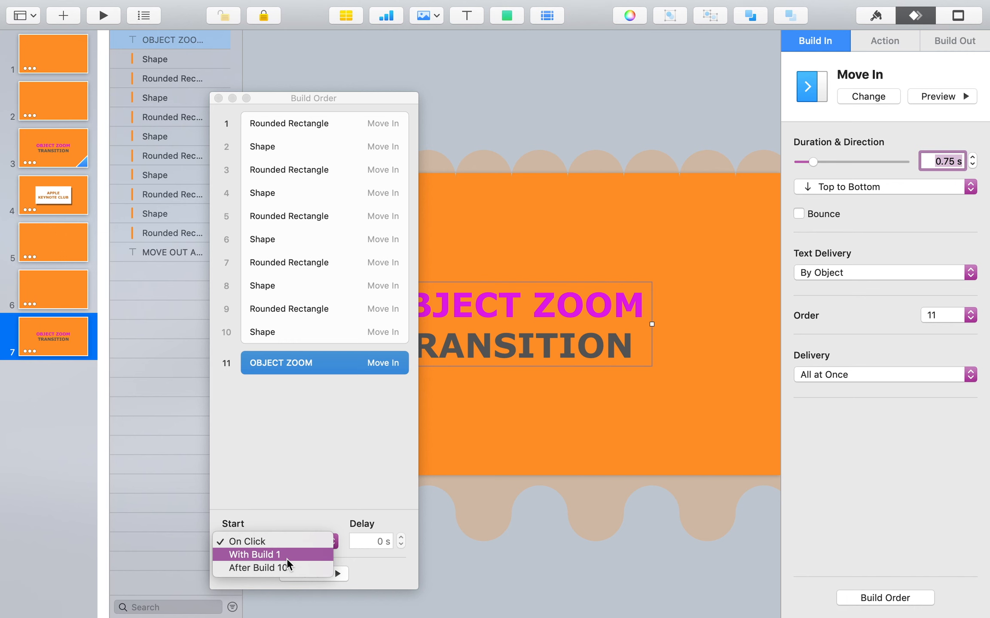
pyautogui.click(287, 555)
pyautogui.click(359, 543)
pyautogui.write('0.8')
pyautogui.press('Return')
pyautogui.moveTo(331, 101); pyautogui.dragTo(132, 47)
pyautogui.click(118, 518)
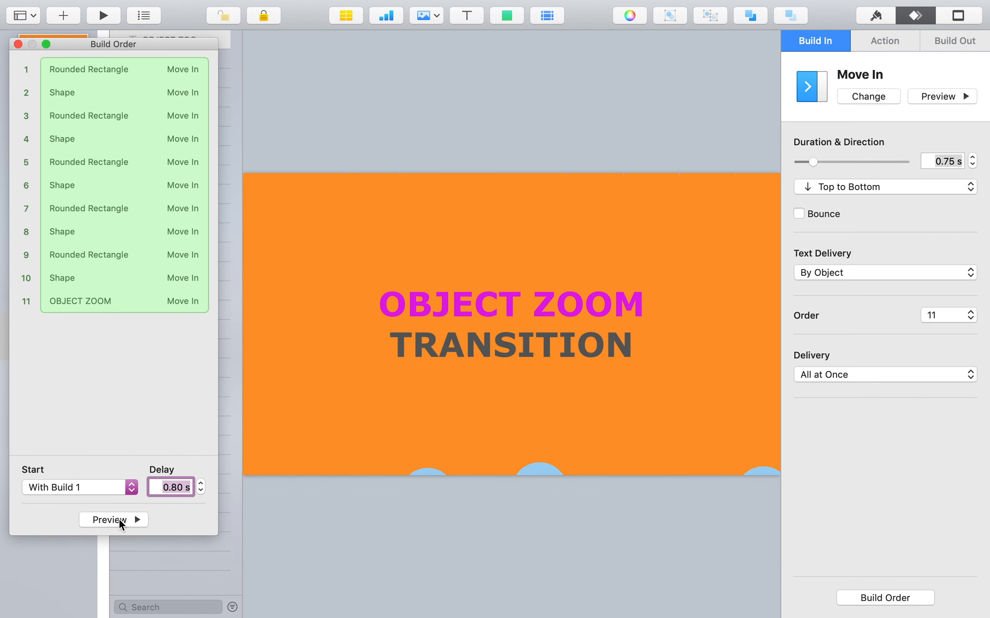
# Set the eighth bar's Move In duration to 2.00 s and preview the build sequence again
pyautogui.click(686, 417)
pyautogui.click(703, 390)
pyautogui.click(667, 443)
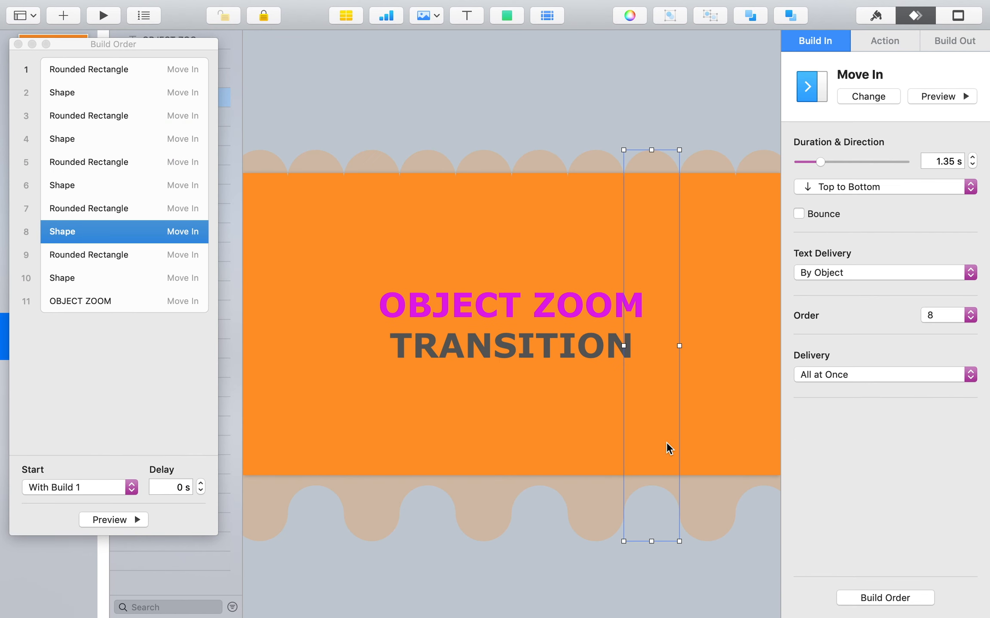
pyautogui.doubleClick(938, 161)
pyautogui.write('2')
pyautogui.press('Return')
pyautogui.click(118, 519)
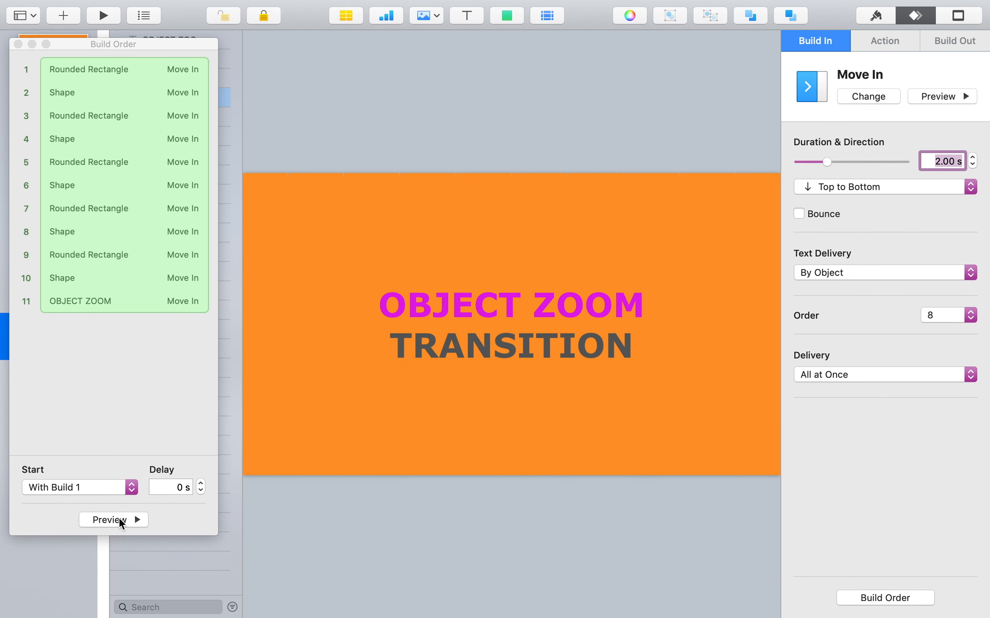
pyautogui.click(119, 519)
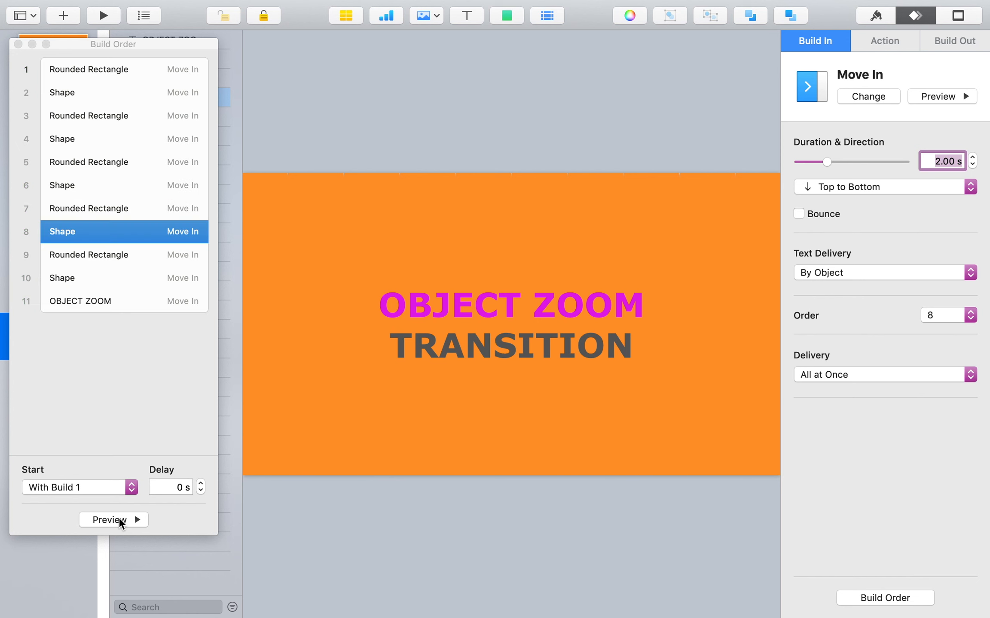
# Close the build order and apply the Object Zoom transition to slide 7
pyautogui.click(120, 301)
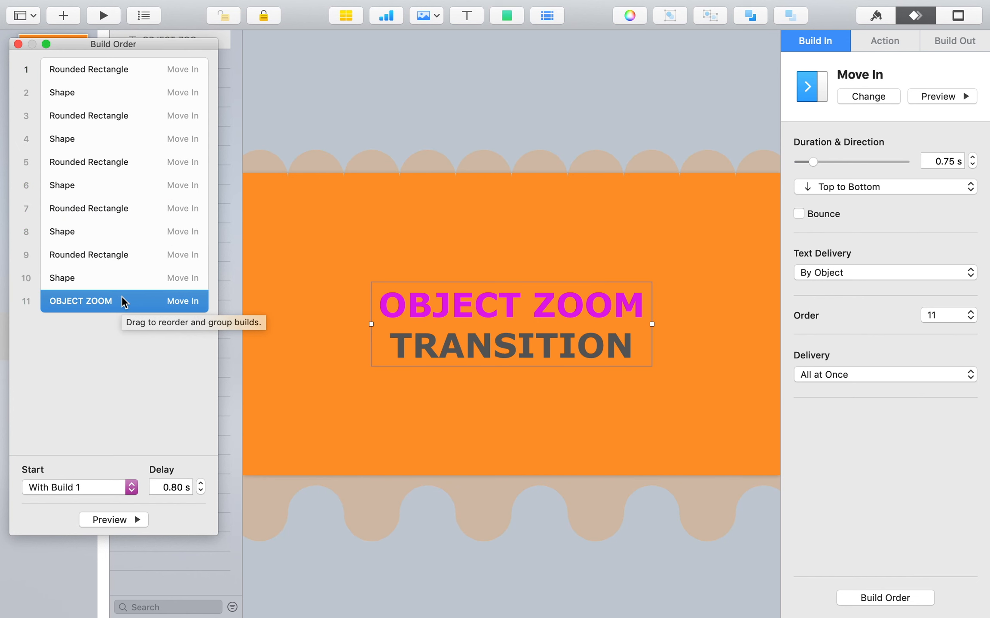
pyautogui.click(18, 44)
pyautogui.click(564, 142)
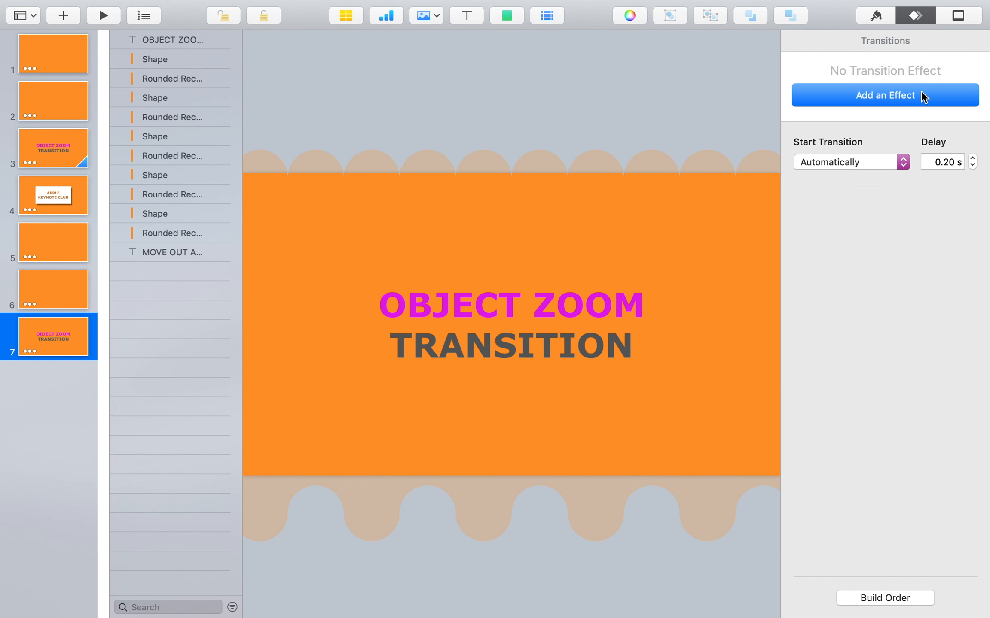
pyautogui.click(895, 97)
pyautogui.click(913, 172)
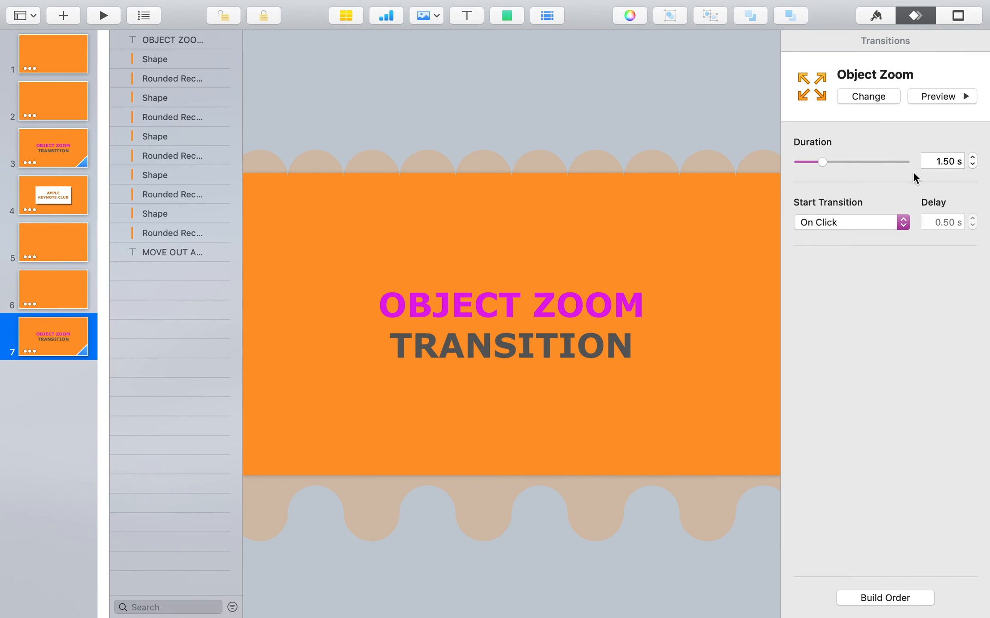
# Set the Object Zoom transition to 1.00 s, starting automatically after a 0.20 s delay, and preview it
pyautogui.click(943, 161)
pyautogui.write('1')
pyautogui.click(902, 222)
pyautogui.click(887, 239)
pyautogui.click(943, 222)
pyautogui.write('0.2')
pyautogui.press('Return')
pyautogui.click(921, 96)
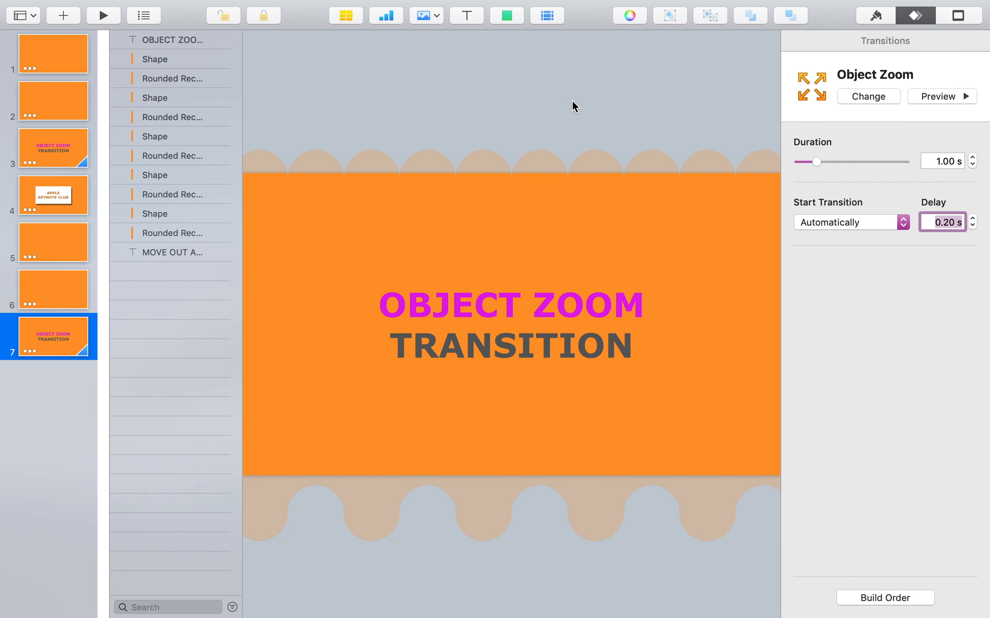
pyautogui.click(571, 101)
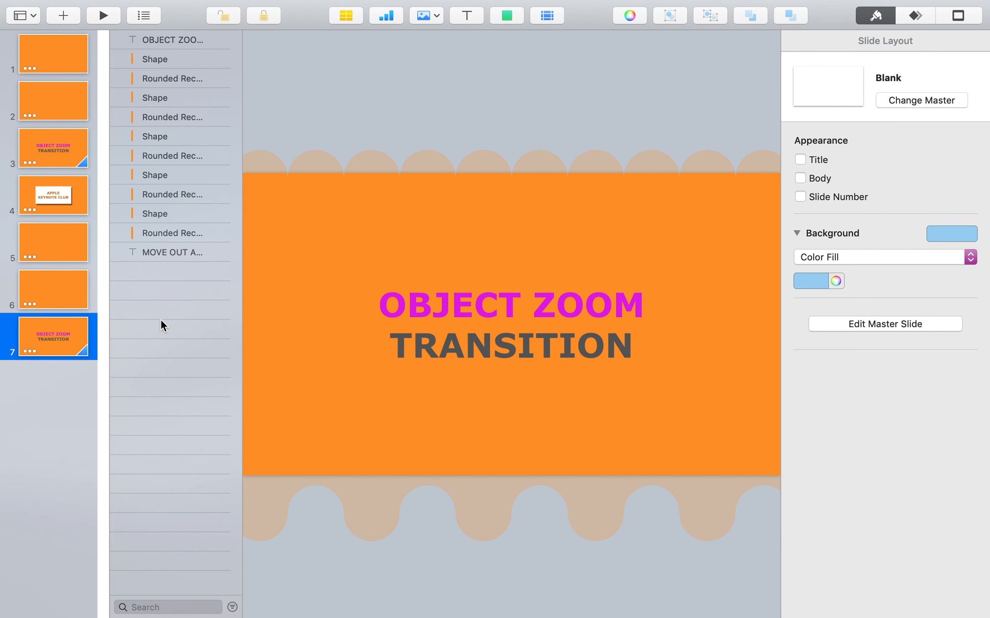
# Duplicate slide 7 as slide 8 and delete everything on the copy except the Object Zoom Transition text
pyautogui.moveTo(64, 344); pyautogui.dragTo(67, 404)
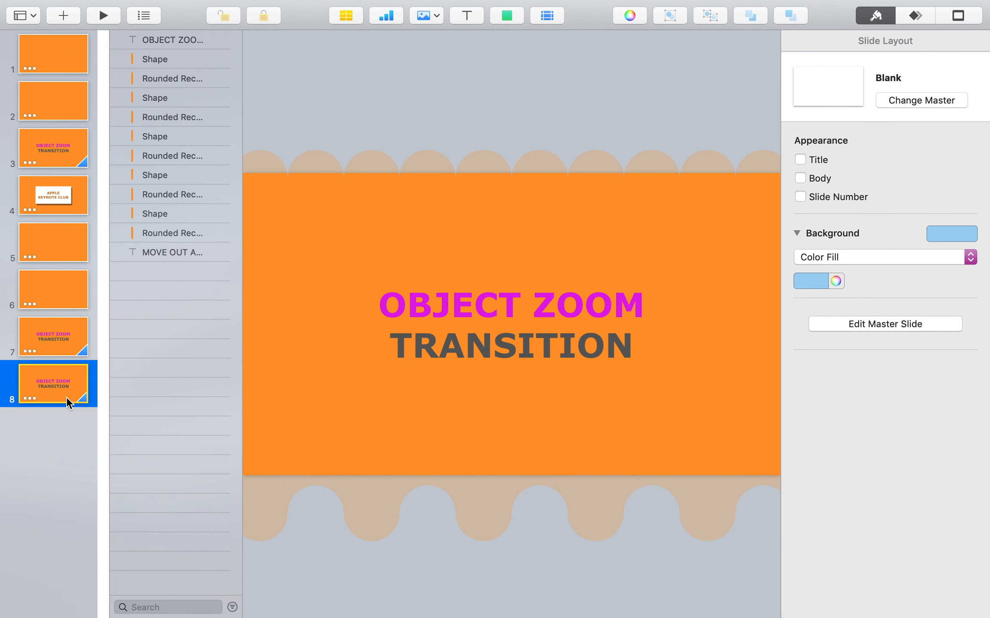
pyautogui.moveTo(259, 136); pyautogui.dragTo(760, 243)
pyautogui.press('Delete')
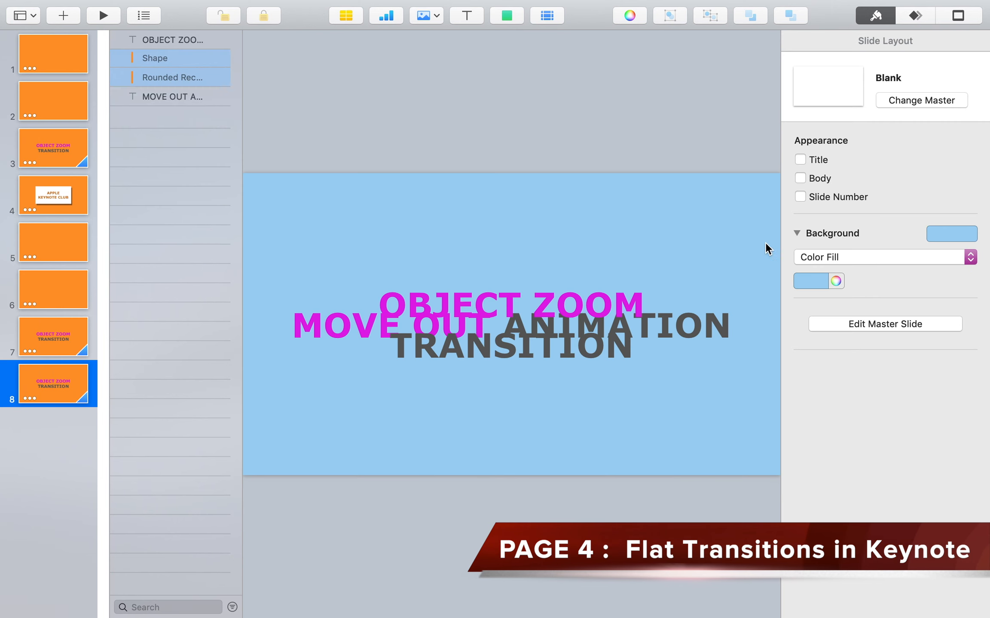
pyautogui.click(597, 312)
pyautogui.click(674, 326)
pyautogui.press('Delete')
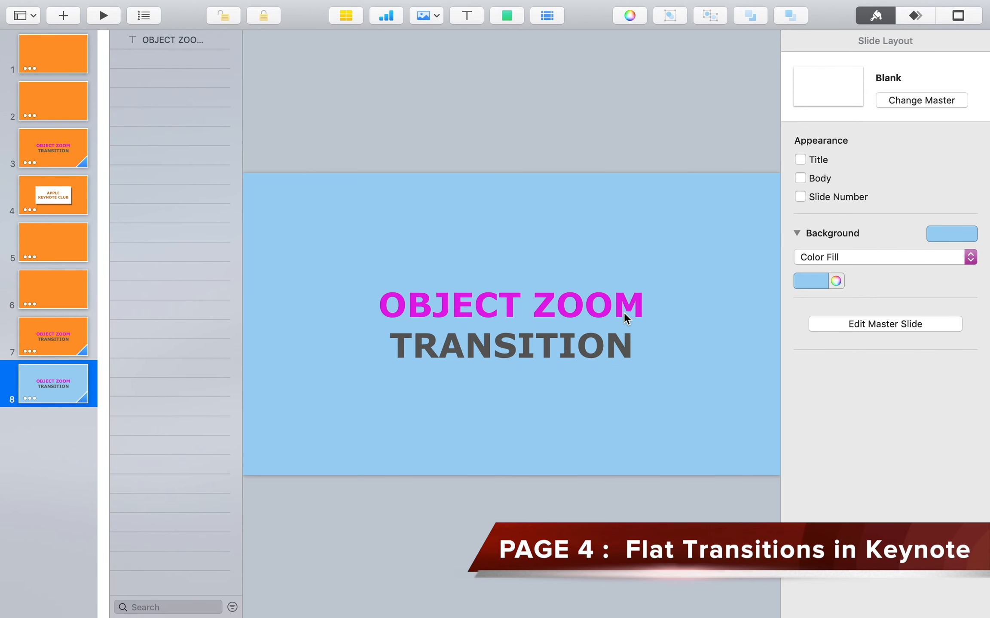
# Add a rectangle covering the whole of slide 8 and fill it with the Rounded 4 orange
pyautogui.click(506, 16)
pyautogui.click(494, 133)
pyautogui.moveTo(508, 317); pyautogui.dragTo(780, 476)
pyautogui.click(816, 41)
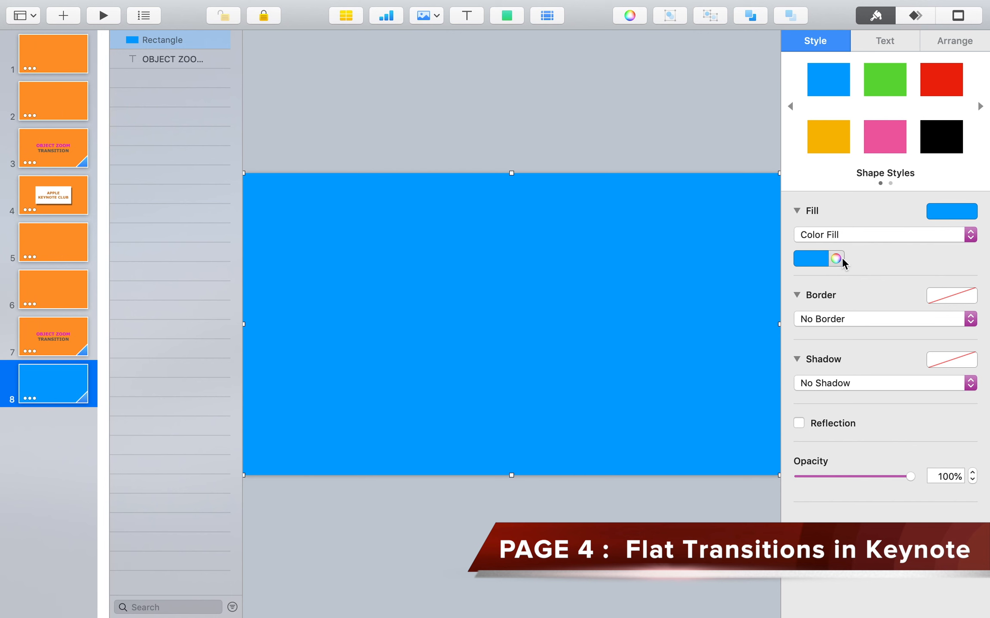
pyautogui.click(836, 258)
pyautogui.click(658, 177)
pyautogui.click(667, 301)
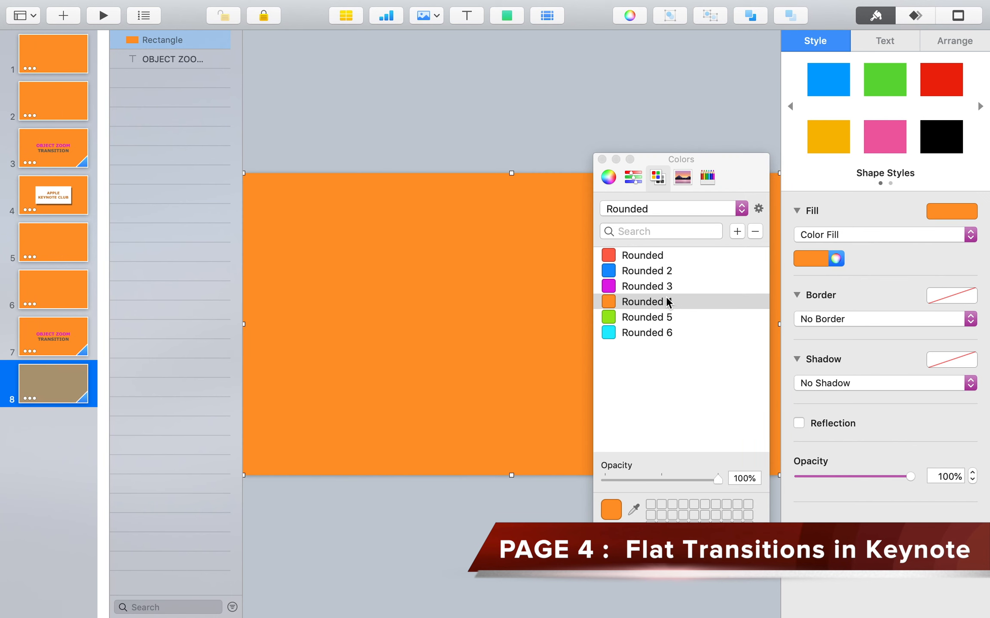
pyautogui.click(602, 160)
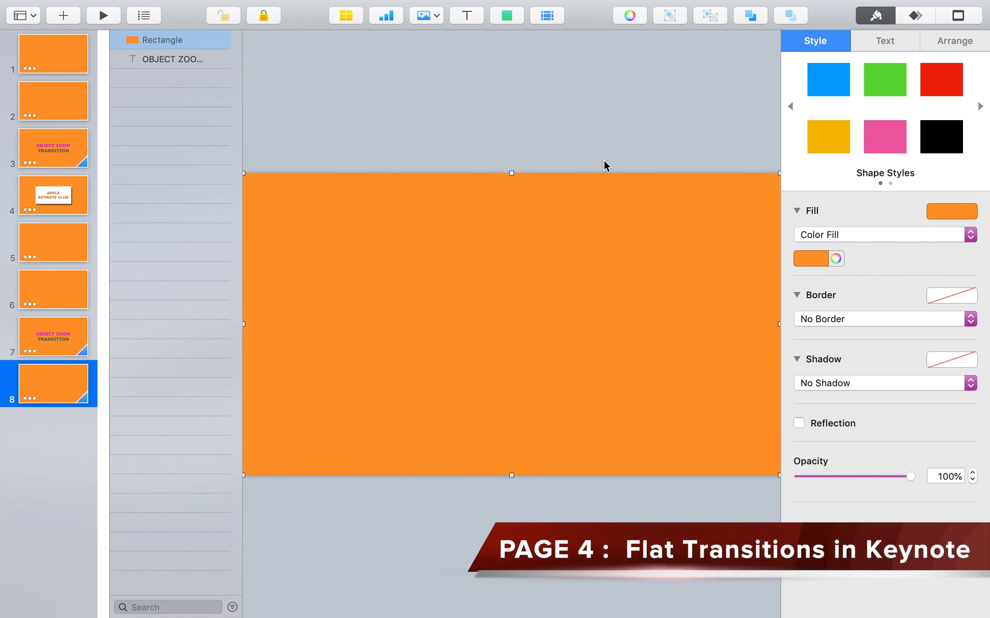
# Add a square shape, resize it to 1000 × 500 pt, and align it to the center and middle of the slide
pyautogui.click(498, 16)
pyautogui.click(490, 139)
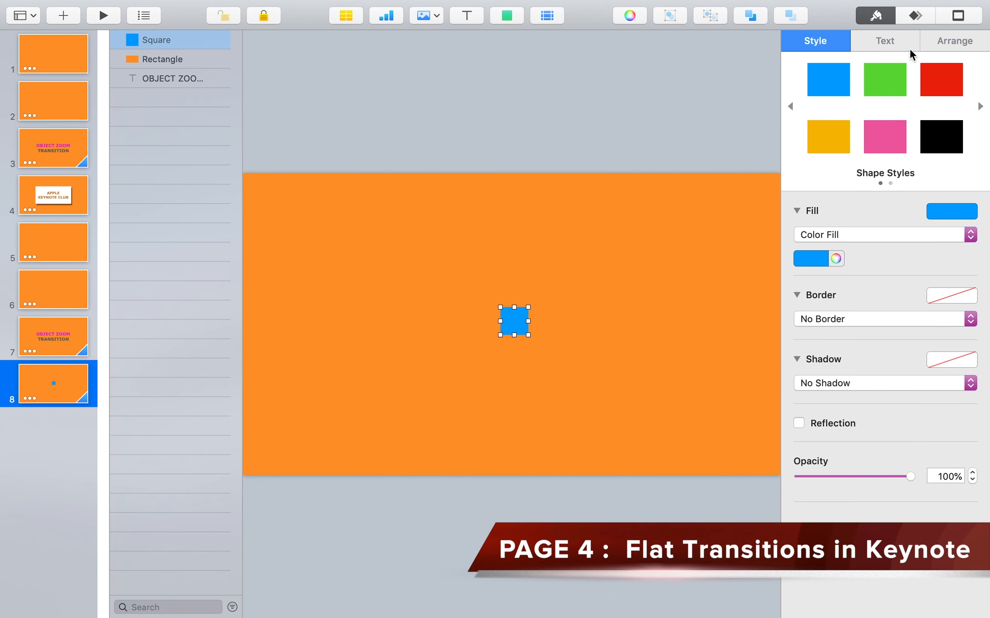
pyautogui.click(948, 39)
pyautogui.click(863, 165)
pyautogui.write('1000')
pyautogui.press('Tab')
pyautogui.write('500')
pyautogui.press('Return')
pyautogui.click(820, 123)
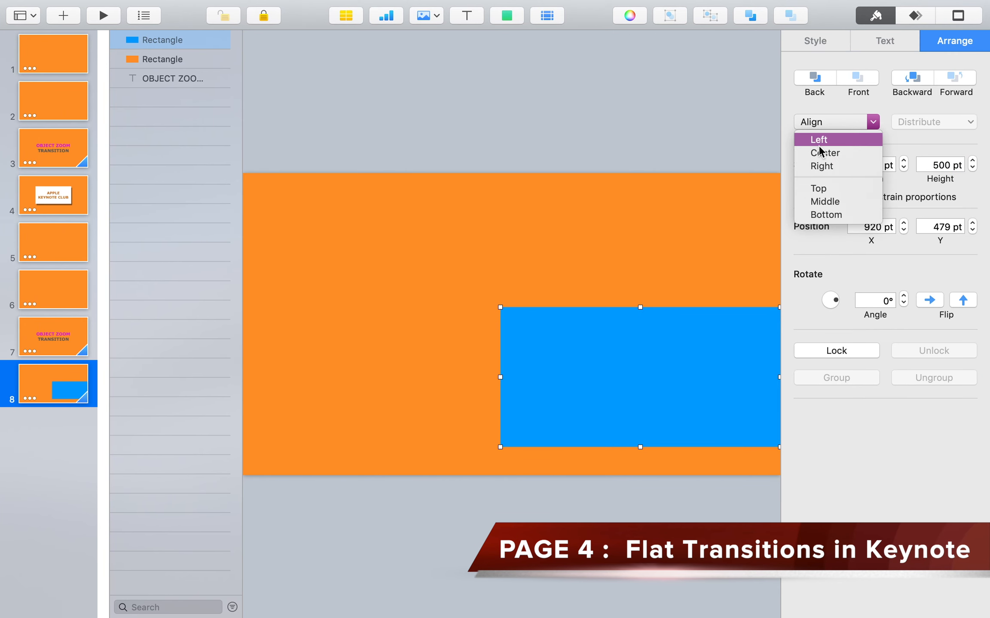
pyautogui.click(818, 151)
pyautogui.click(820, 122)
pyautogui.click(821, 198)
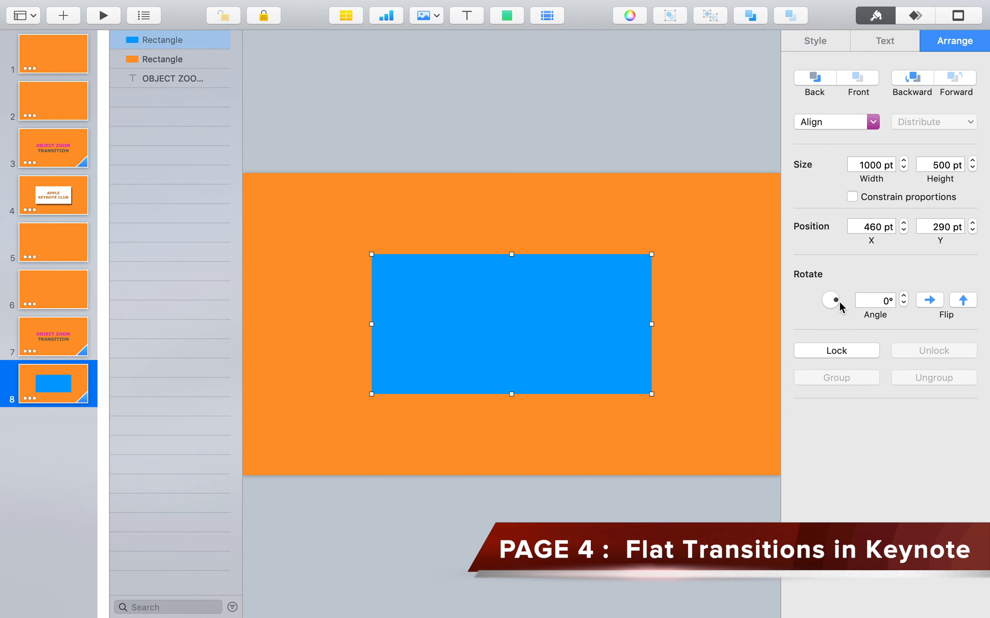
# Fill the centered rectangle with a darkened Rounded 4 orange and give it a drop shadow
pyautogui.click(817, 40)
pyautogui.click(835, 258)
pyautogui.click(657, 302)
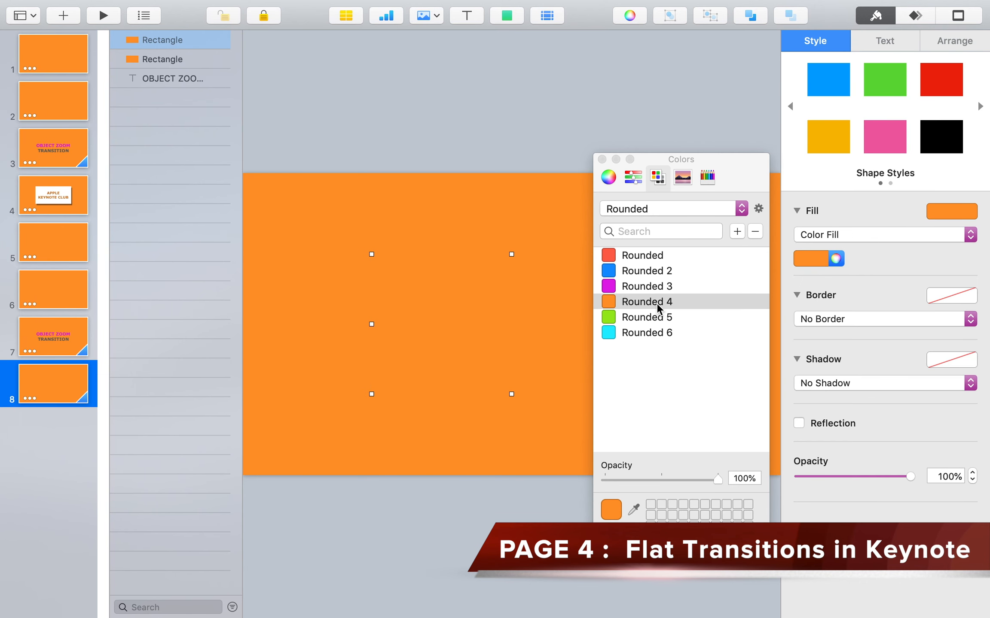
pyautogui.click(608, 177)
pyautogui.moveTo(610, 441); pyautogui.dragTo(641, 443)
pyautogui.click(602, 159)
pyautogui.click(827, 385)
pyautogui.click(832, 397)
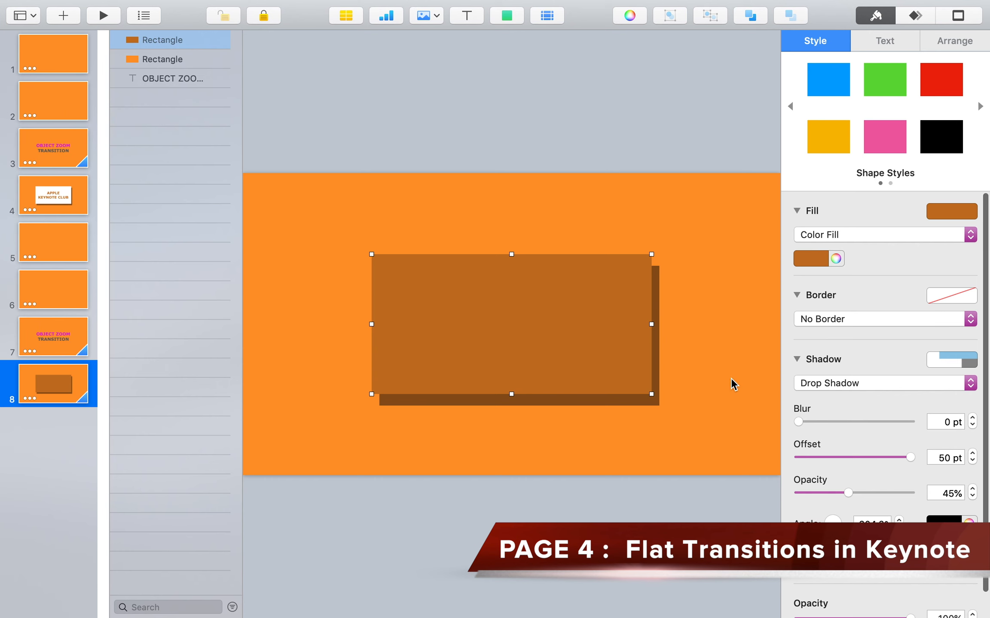
# Duplicate the brown rectangle up and to the left, fill the copy white, and remove its shadow
pyautogui.moveTo(560, 354); pyautogui.dragTo(529, 262)
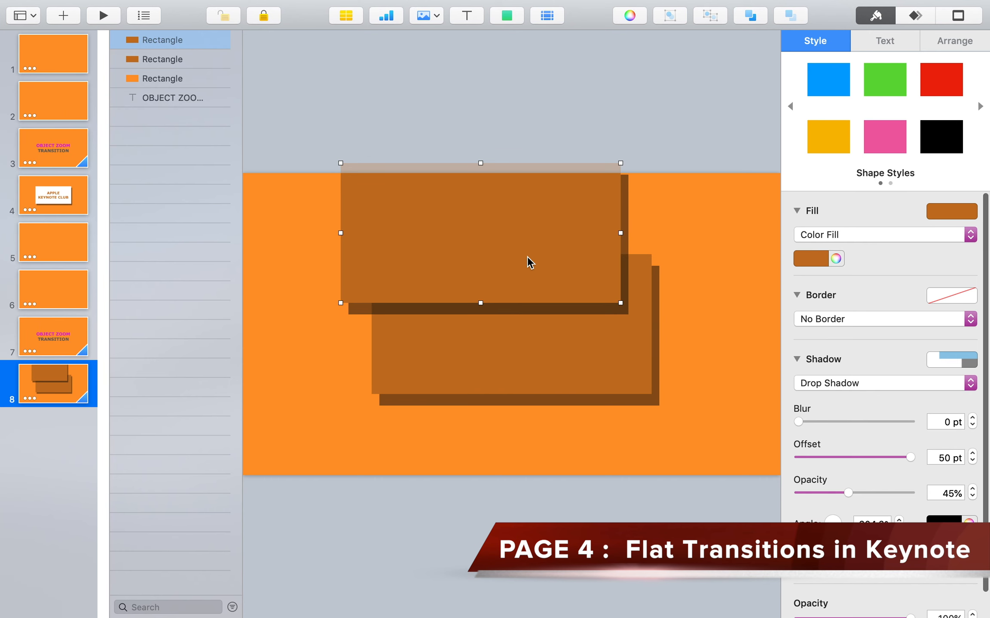
pyautogui.click(816, 260)
pyautogui.click(745, 352)
pyautogui.click(836, 387)
pyautogui.click(837, 372)
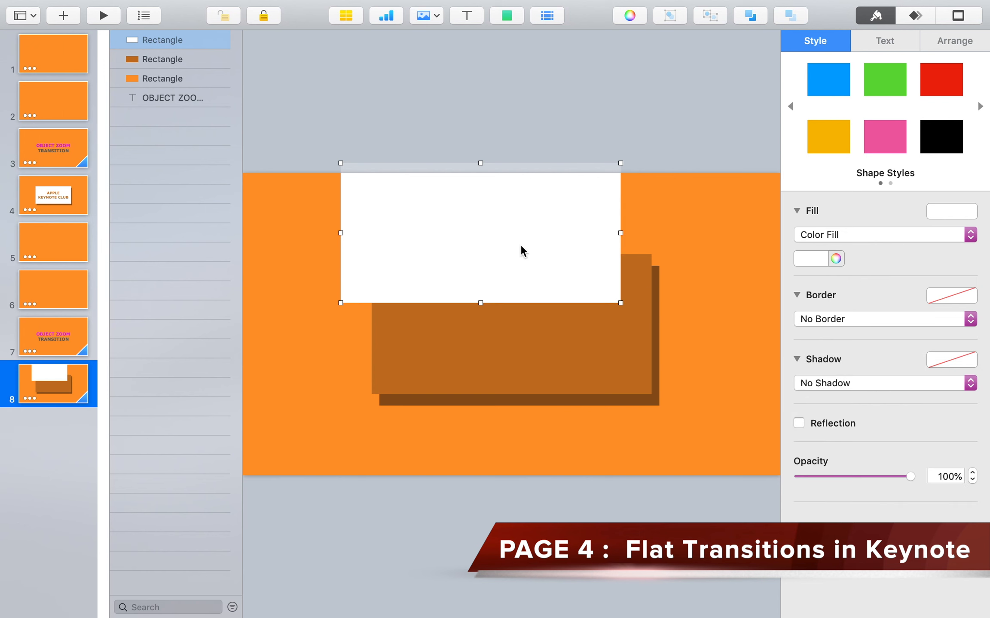
# Bring the text in front of the rectangles and replace it with "APPLE" above "KEYNOTE CLUB"
pyautogui.click(187, 106)
pyautogui.moveTo(187, 105); pyautogui.dragTo(170, 33)
pyautogui.doubleClick(498, 337)
pyautogui.moveTo(638, 353); pyautogui.dragTo(369, 278)
pyautogui.write('APPLE KEYNOTE')
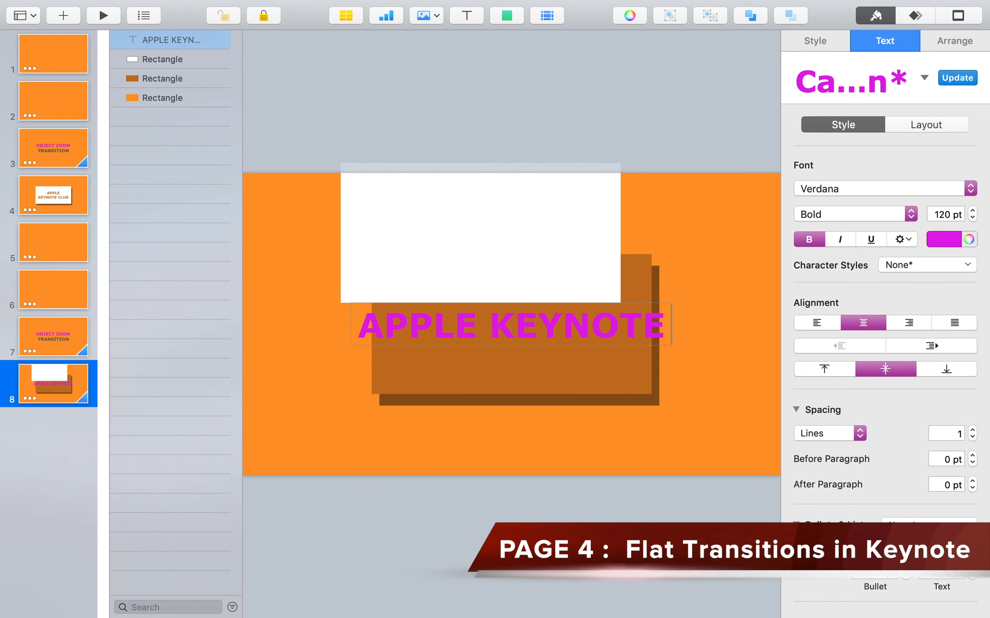
pyautogui.write(' CLUB')
pyautogui.click(431, 326)
pyautogui.press('BackSpace')
pyautogui.press('Return')
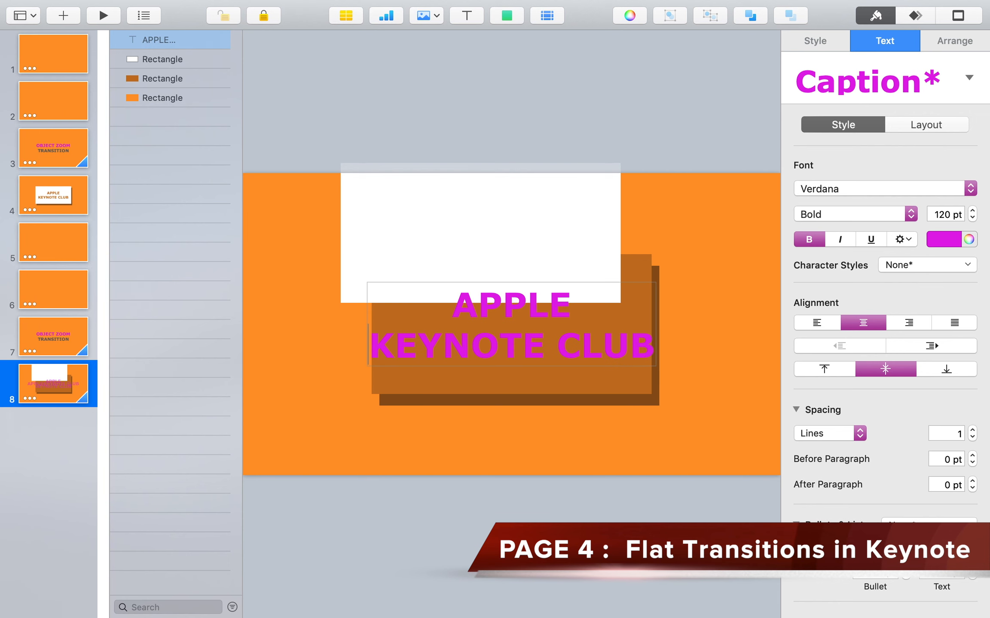
# Set the title to 100 pt in the brown sampled from the rectangle, and align the white rectangle over the brown one
pyautogui.press('super+a')
pyautogui.click(937, 213)
pyautogui.write('10')
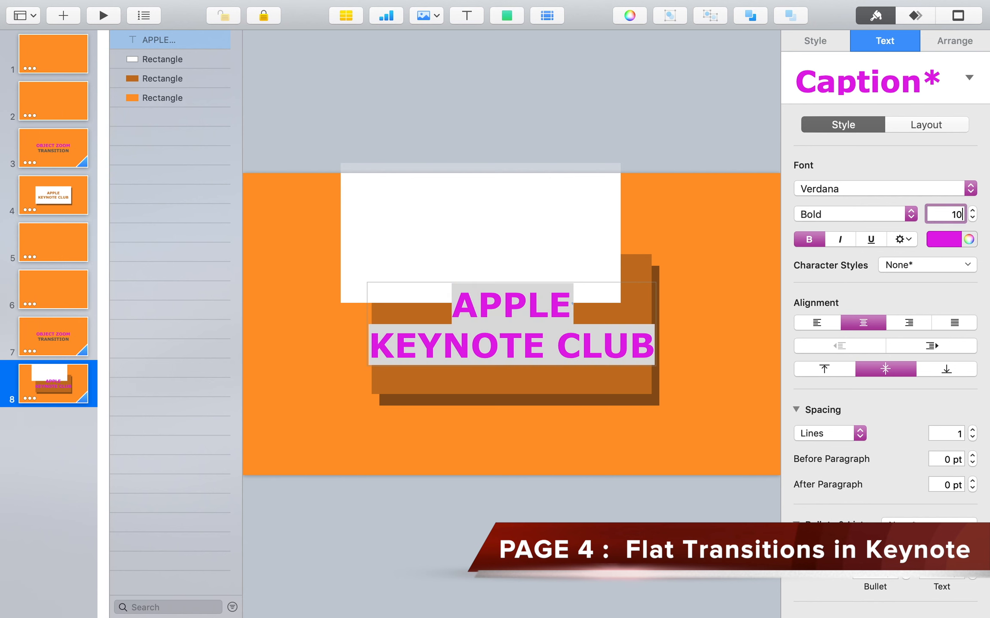
pyautogui.write('0')
pyautogui.press('Return')
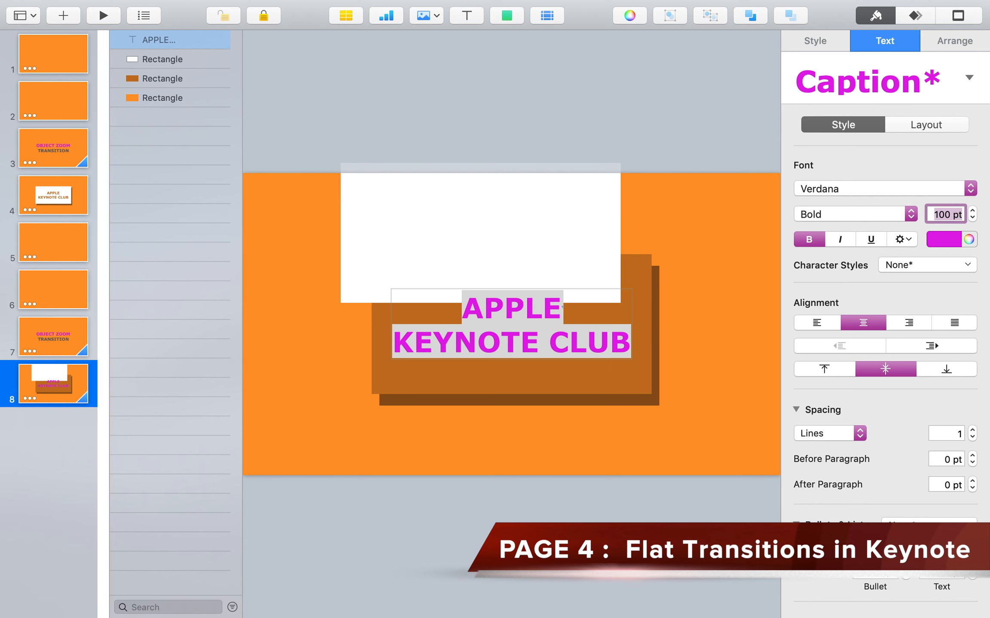
pyautogui.click(969, 241)
pyautogui.click(633, 509)
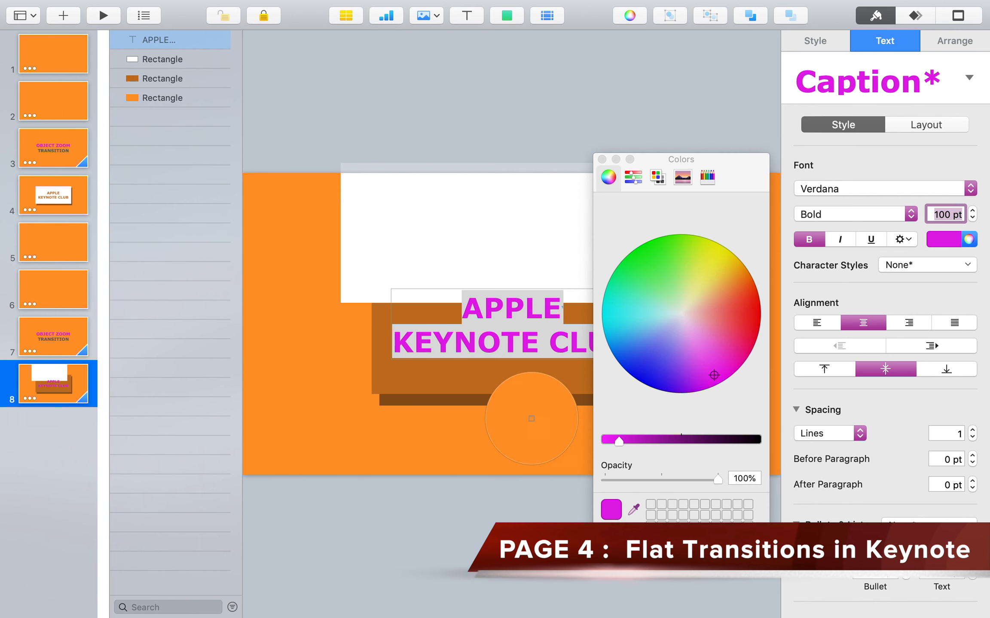
pyautogui.click(482, 380)
pyautogui.click(601, 159)
pyautogui.moveTo(591, 208); pyautogui.dragTo(597, 310)
# Give the brown rectangle a Top to Bottom Move In build lasting 0.75 s without bounce
pyautogui.click(174, 84)
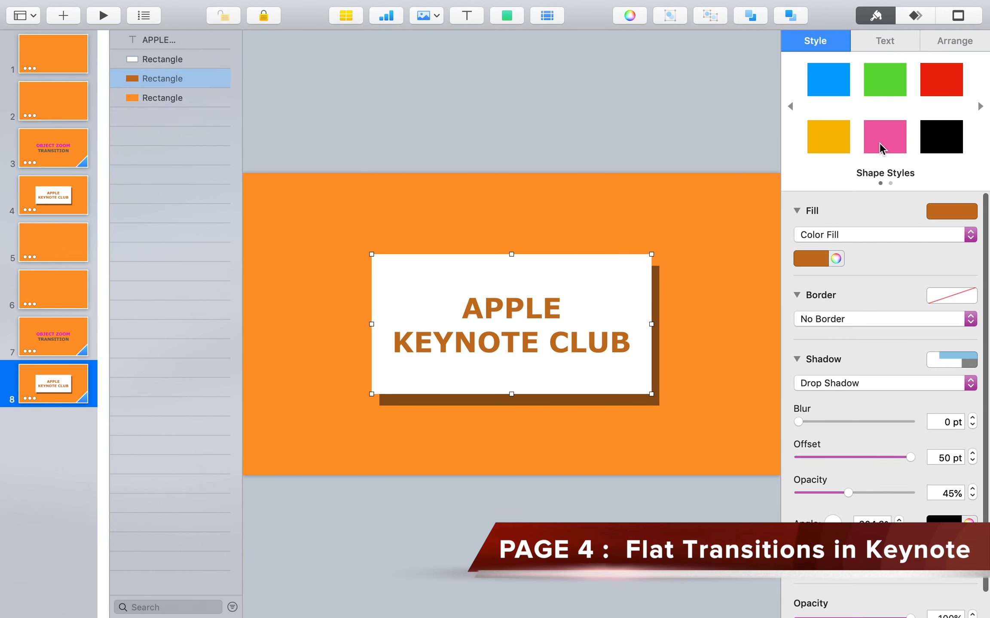
pyautogui.click(915, 17)
pyautogui.click(904, 95)
pyautogui.click(876, 172)
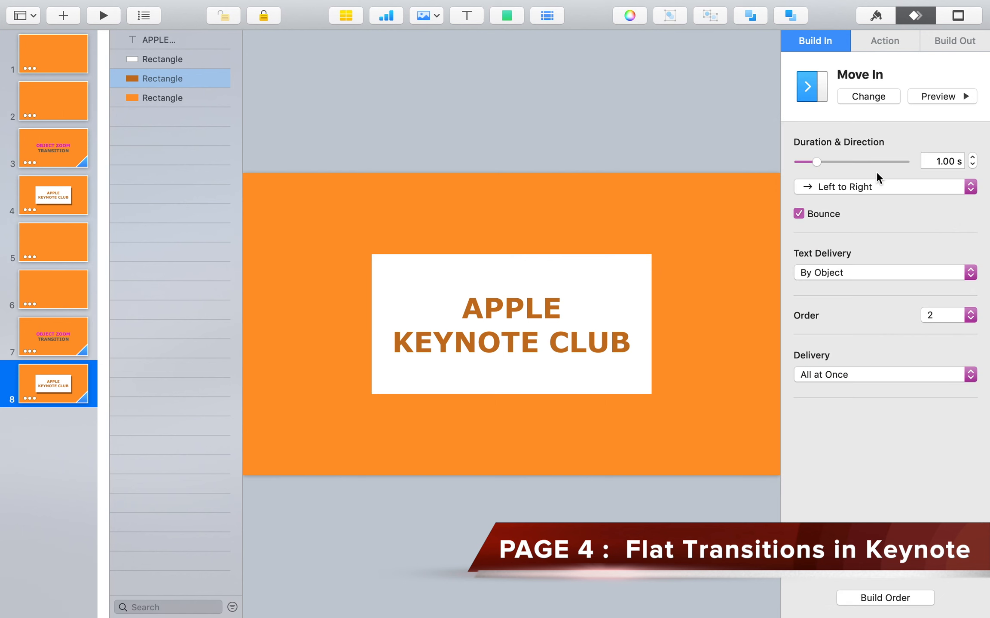
pyautogui.click(825, 215)
pyautogui.doubleClick(945, 160)
pyautogui.write('0.75')
pyautogui.press('Return')
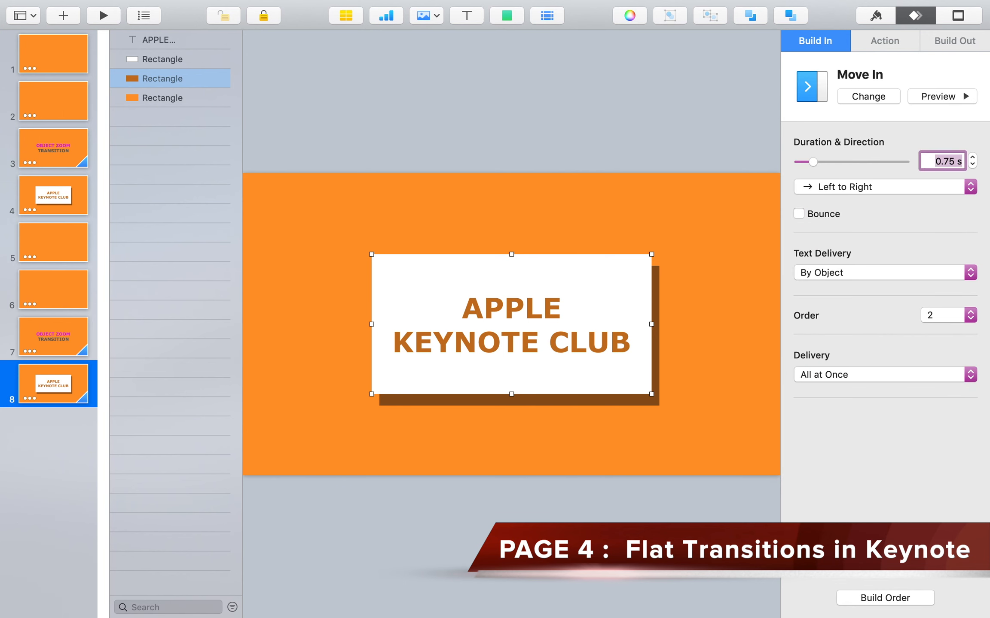
pyautogui.click(922, 193)
pyautogui.click(904, 222)
# Open the build order and remove the title's existing Move In effect
pyautogui.click(872, 599)
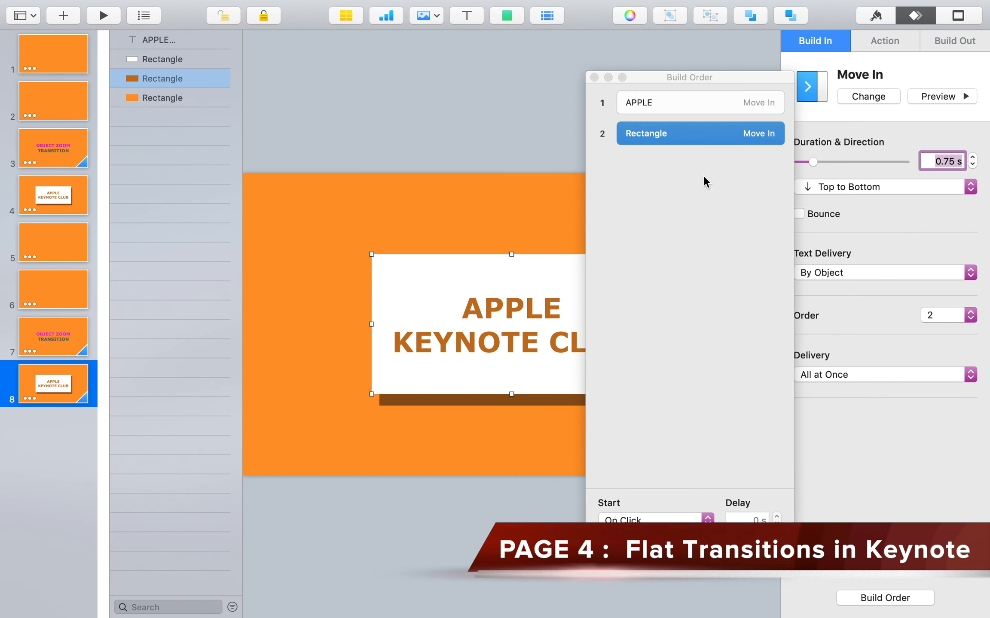
pyautogui.click(694, 108)
pyautogui.click(868, 97)
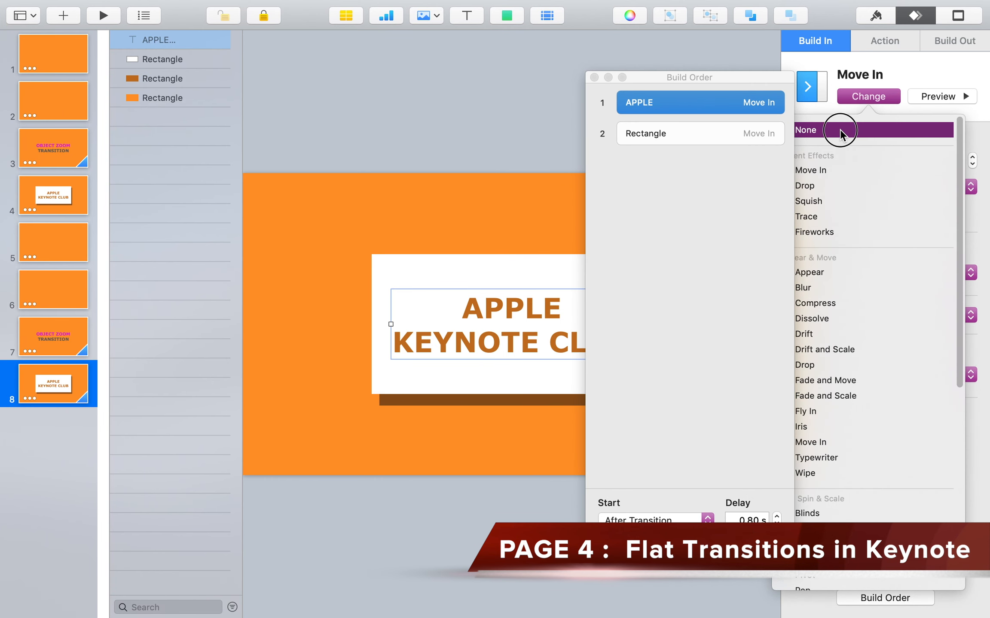
pyautogui.click(872, 128)
# Start the brown rectangle's build After Transition with a 0.10 s delay
pyautogui.moveTo(755, 82); pyautogui.dragTo(711, 79)
pyautogui.click(702, 100)
pyautogui.click(619, 517)
pyautogui.click(619, 532)
pyautogui.press('Return')
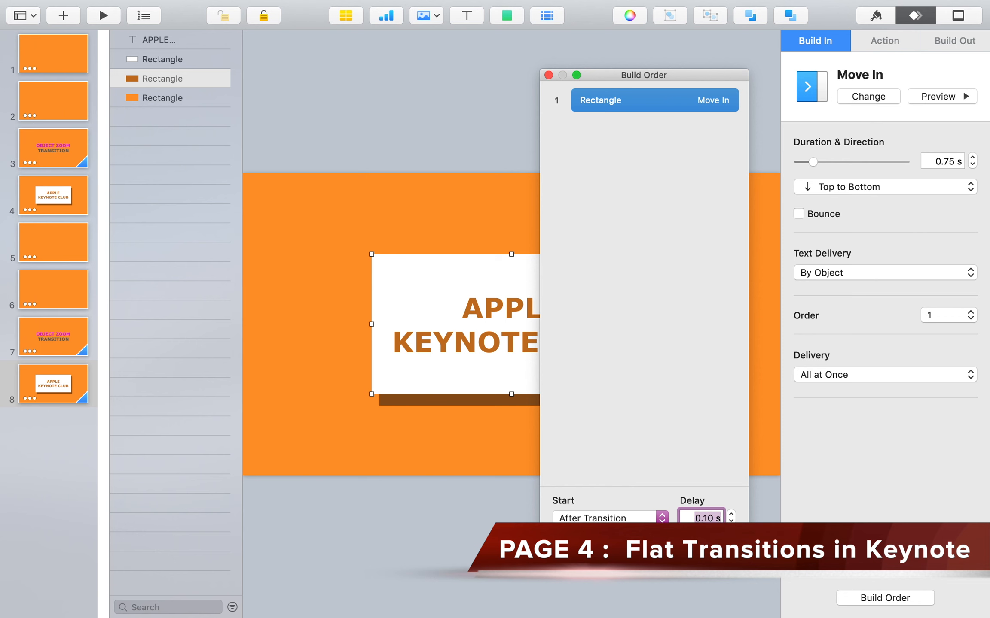
# Give the APPLE KEYNOTE CLUB title a Top to Bottom Move In build lasting 0.75 s without bounce
pyautogui.click(167, 43)
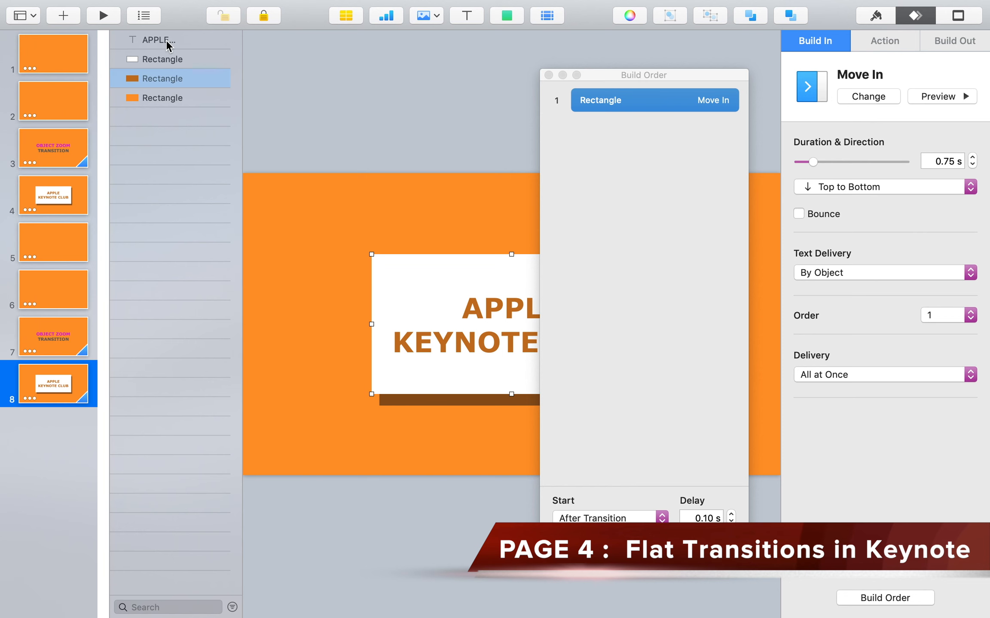
pyautogui.click(165, 39)
pyautogui.click(900, 97)
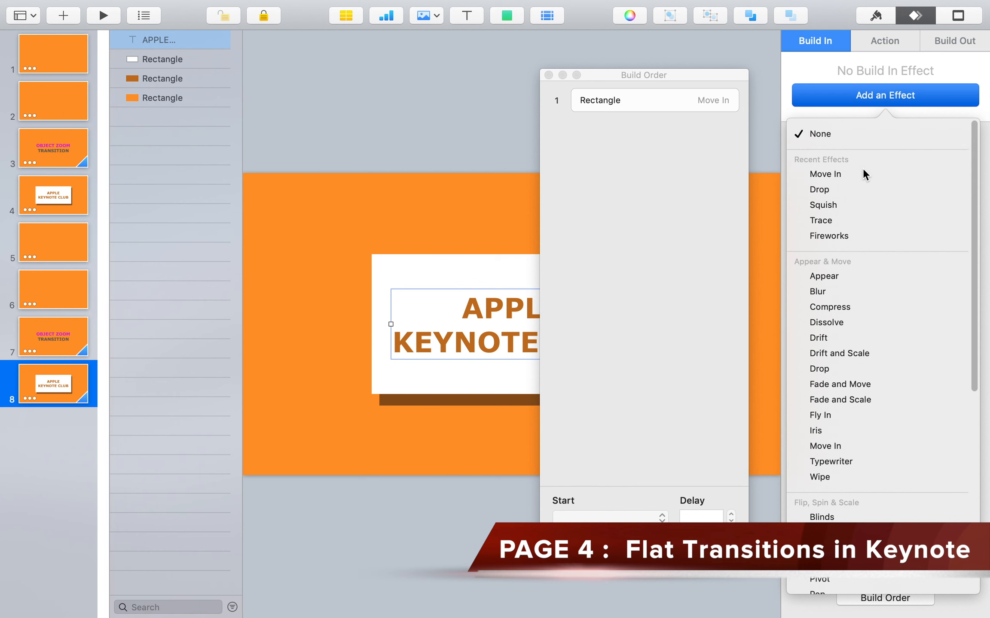
pyautogui.click(862, 169)
pyautogui.click(933, 162)
pyautogui.doubleClick(933, 162)
pyautogui.write('0.75')
pyautogui.press('Return')
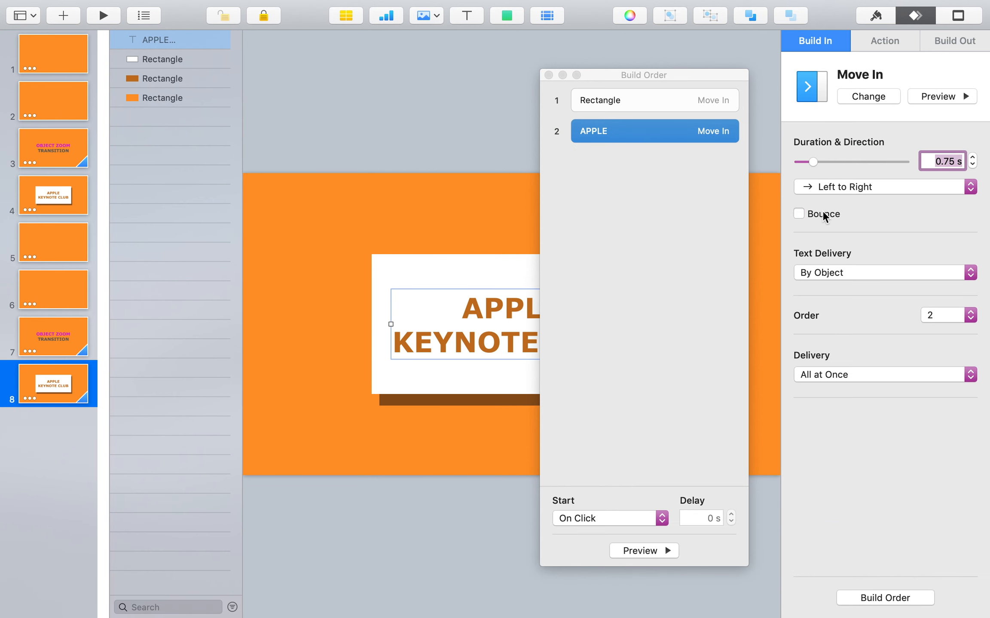
pyautogui.click(824, 187)
pyautogui.click(836, 222)
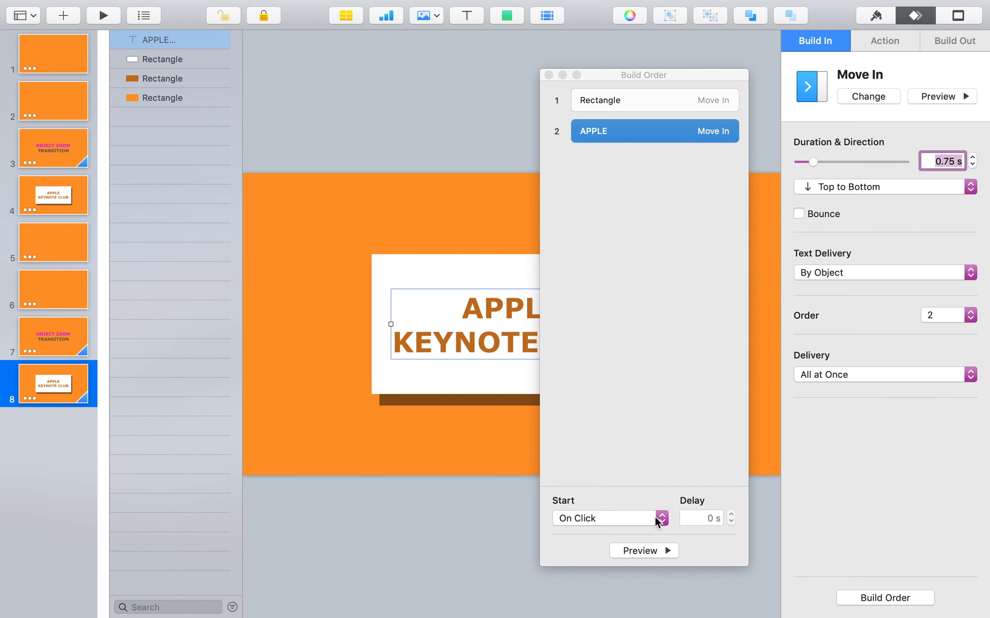
# Start the title's build With Build 1, move the build order clear of the slide, and preview the sequence
pyautogui.click(628, 522)
pyautogui.click(628, 534)
pyautogui.moveTo(691, 75); pyautogui.dragTo(248, 103)
pyautogui.click(206, 579)
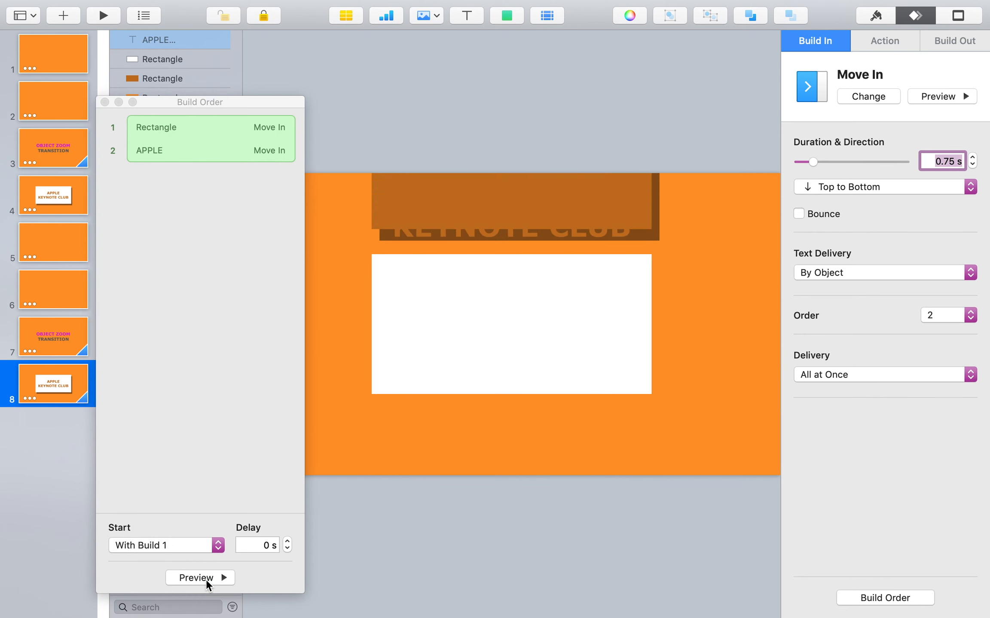
pyautogui.click(206, 579)
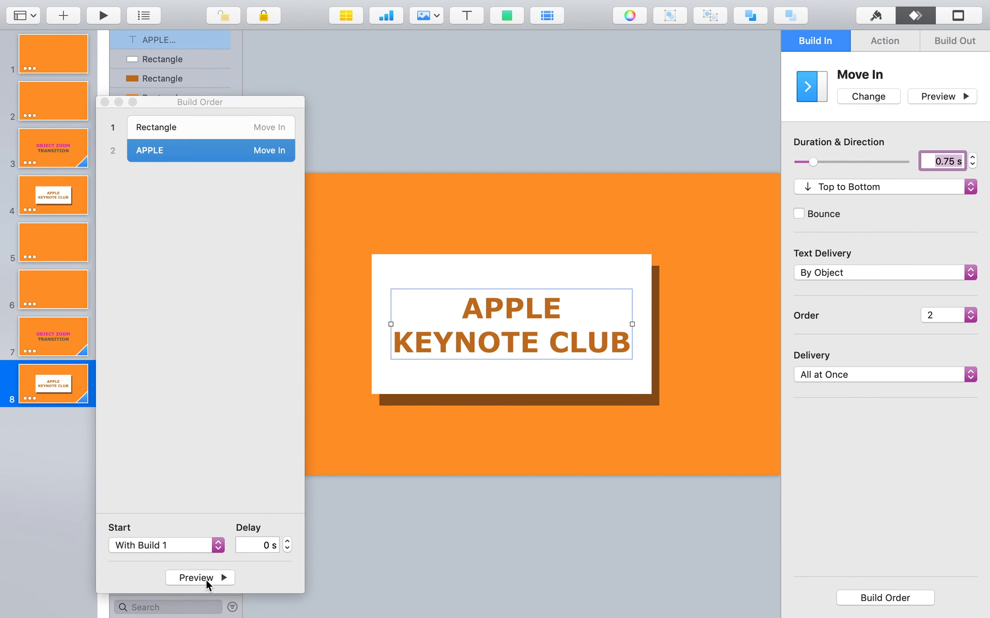
# Add a Move In build to the white rectangle, start it After Build 2, and preview the sequence
pyautogui.click(149, 60)
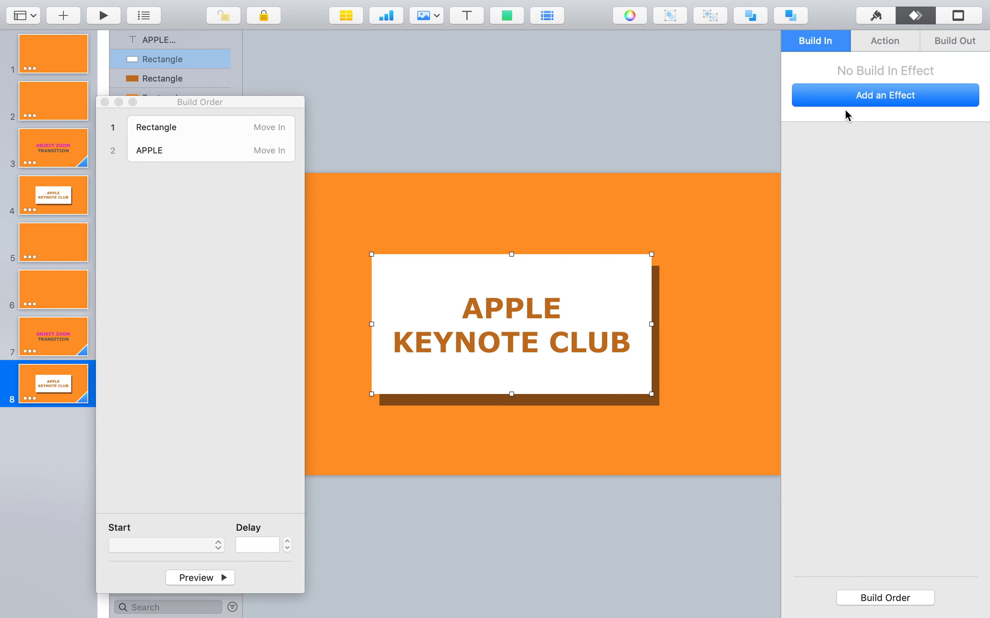
pyautogui.click(868, 95)
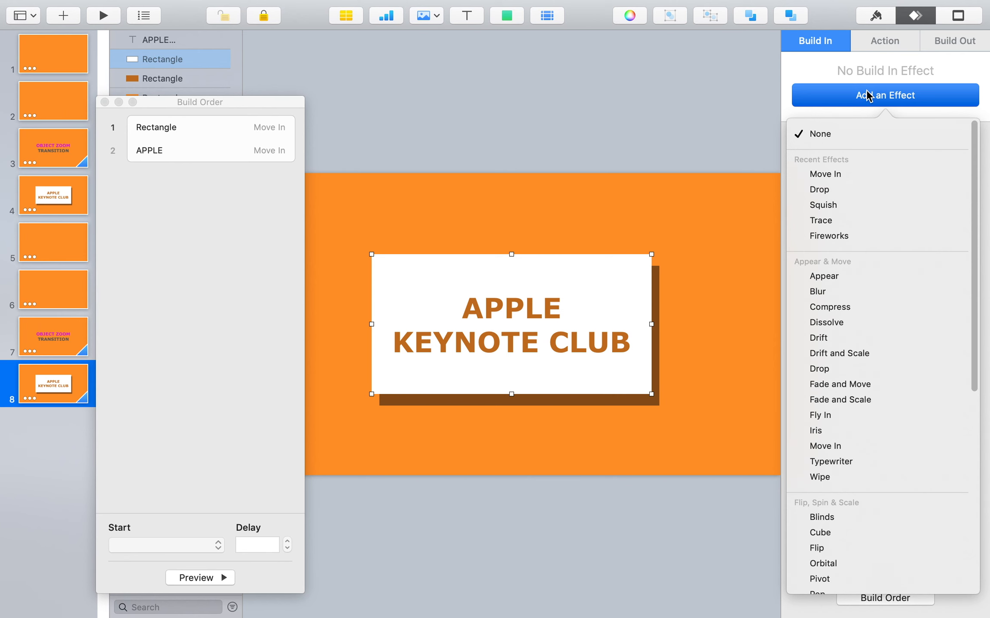
pyautogui.click(880, 173)
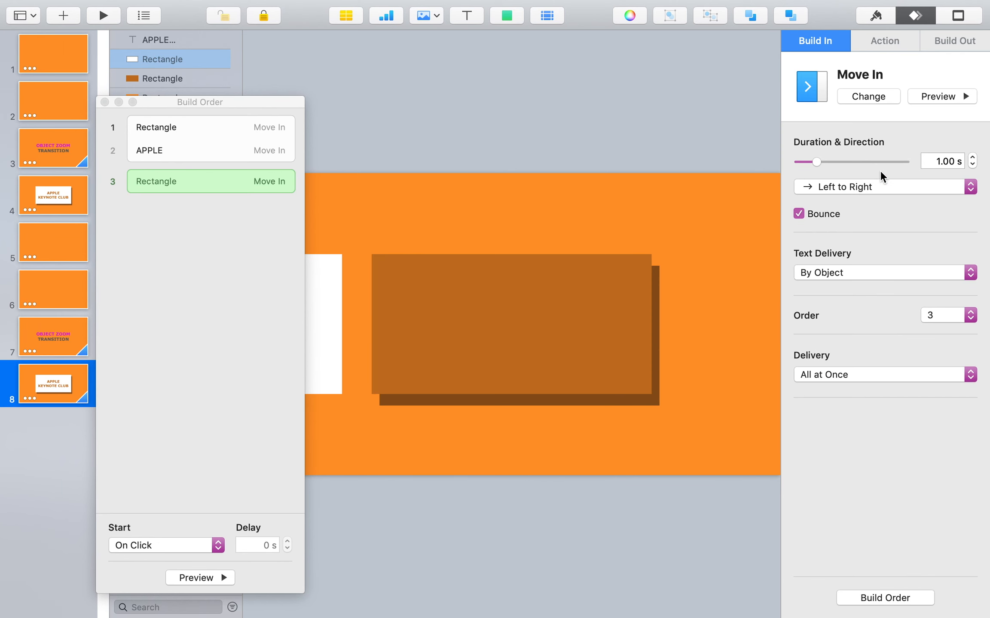
pyautogui.click(150, 542)
pyautogui.click(153, 571)
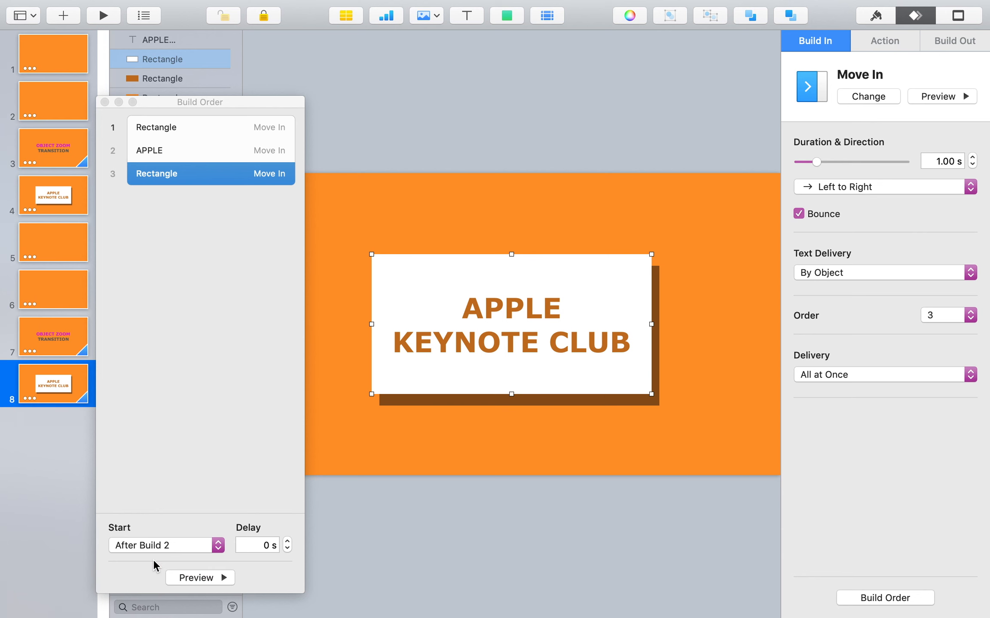
pyautogui.click(218, 576)
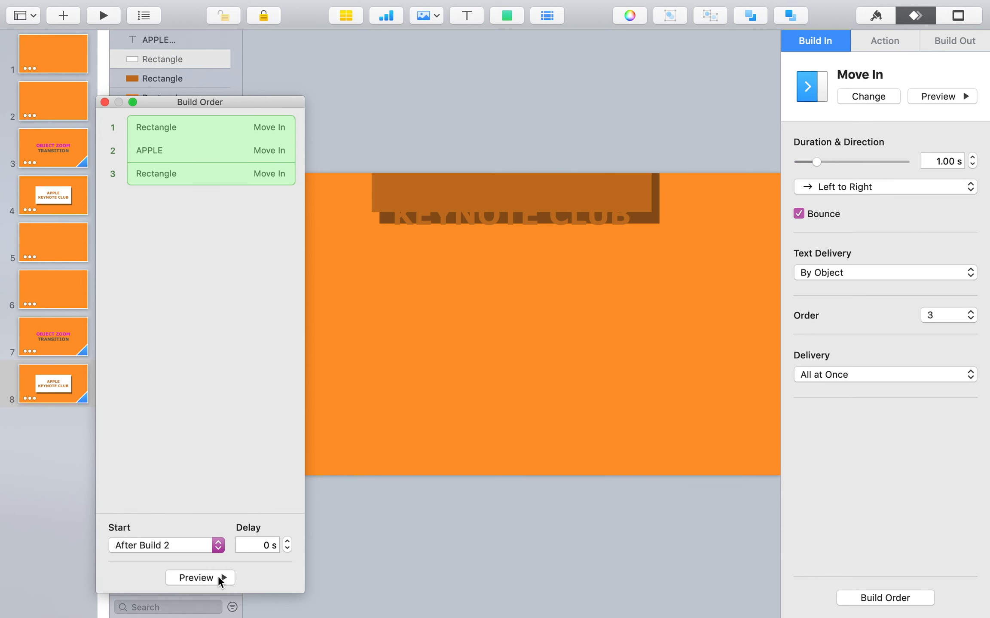
pyautogui.click(218, 576)
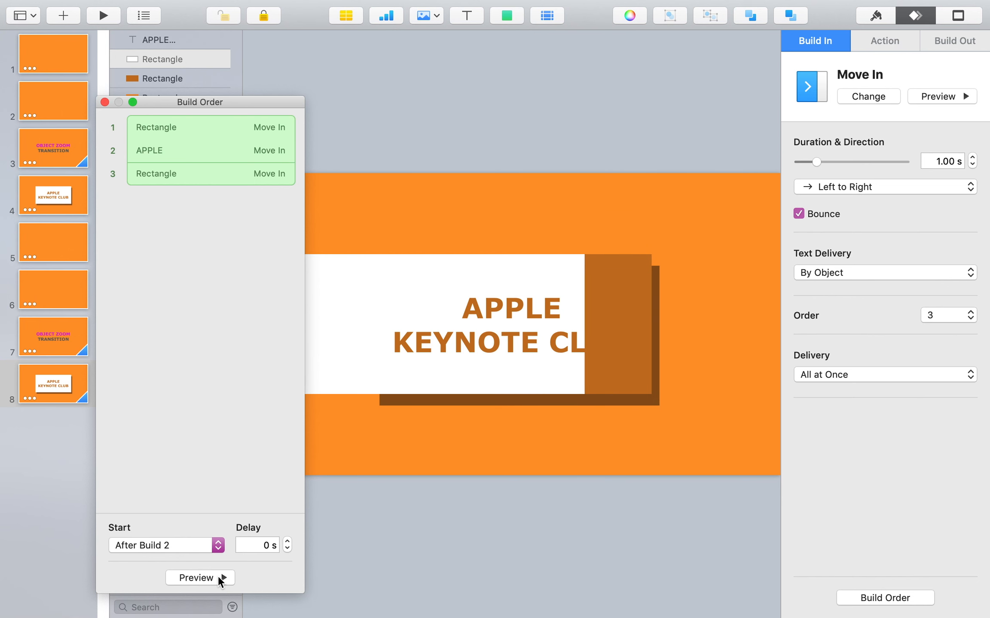
# Set the delay of the title's build to 0.1 s
pyautogui.click(203, 151)
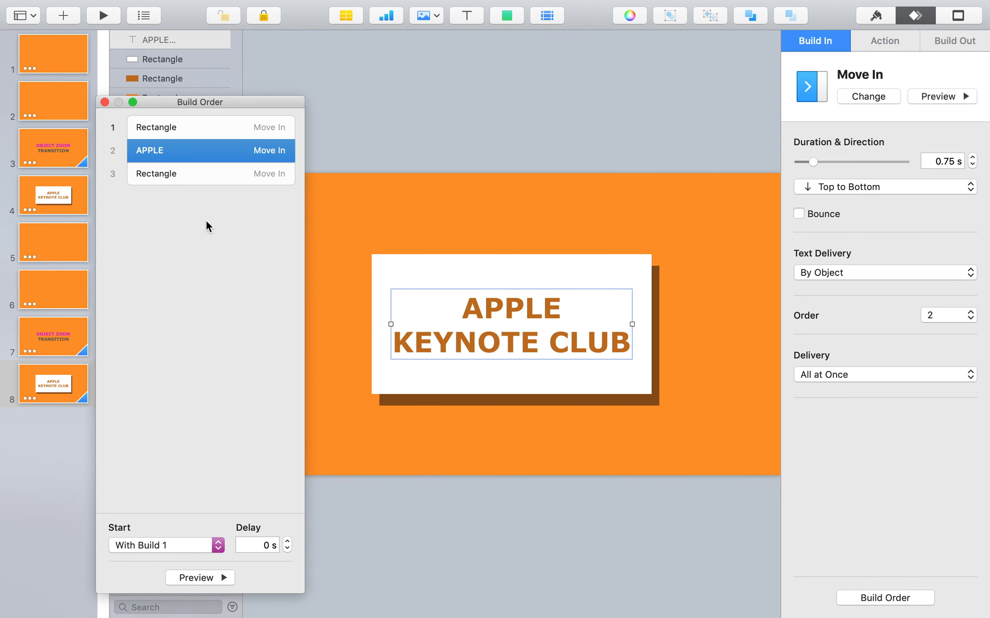
pyautogui.click(259, 544)
pyautogui.write('0.1')
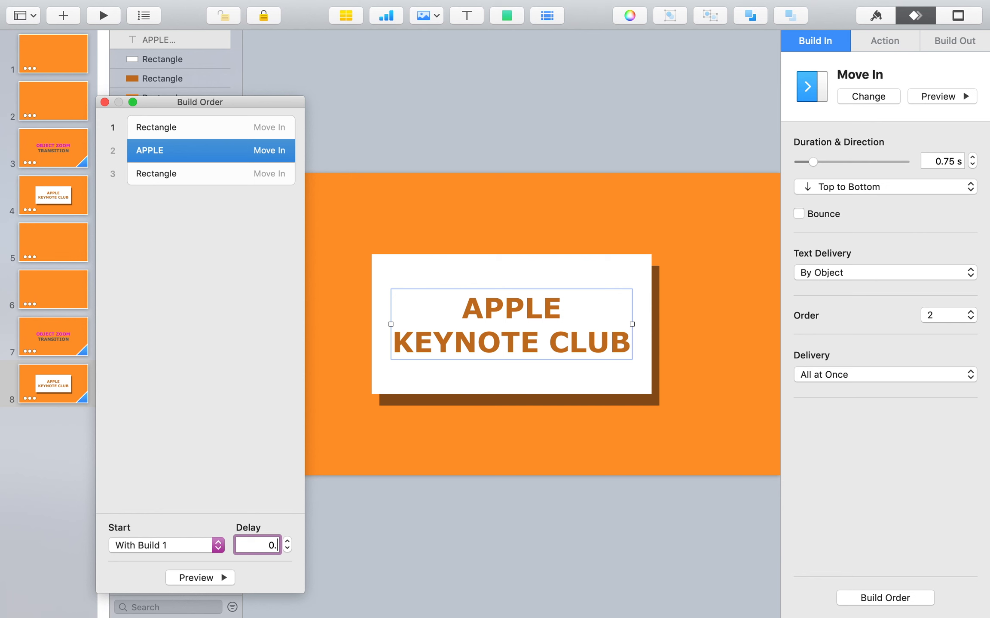